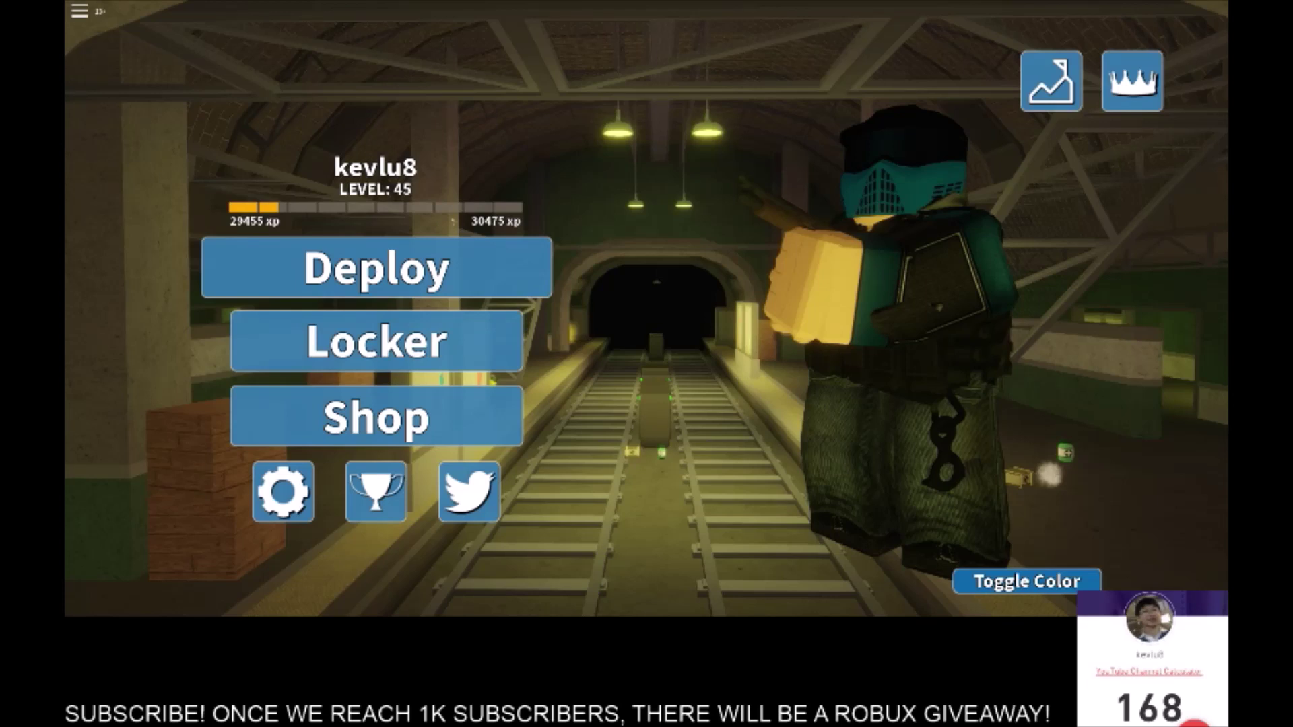
Deploy into the Subway match on the blue team, displaying the performance statistics overlay and reopening the team selection
left_click(463, 264)
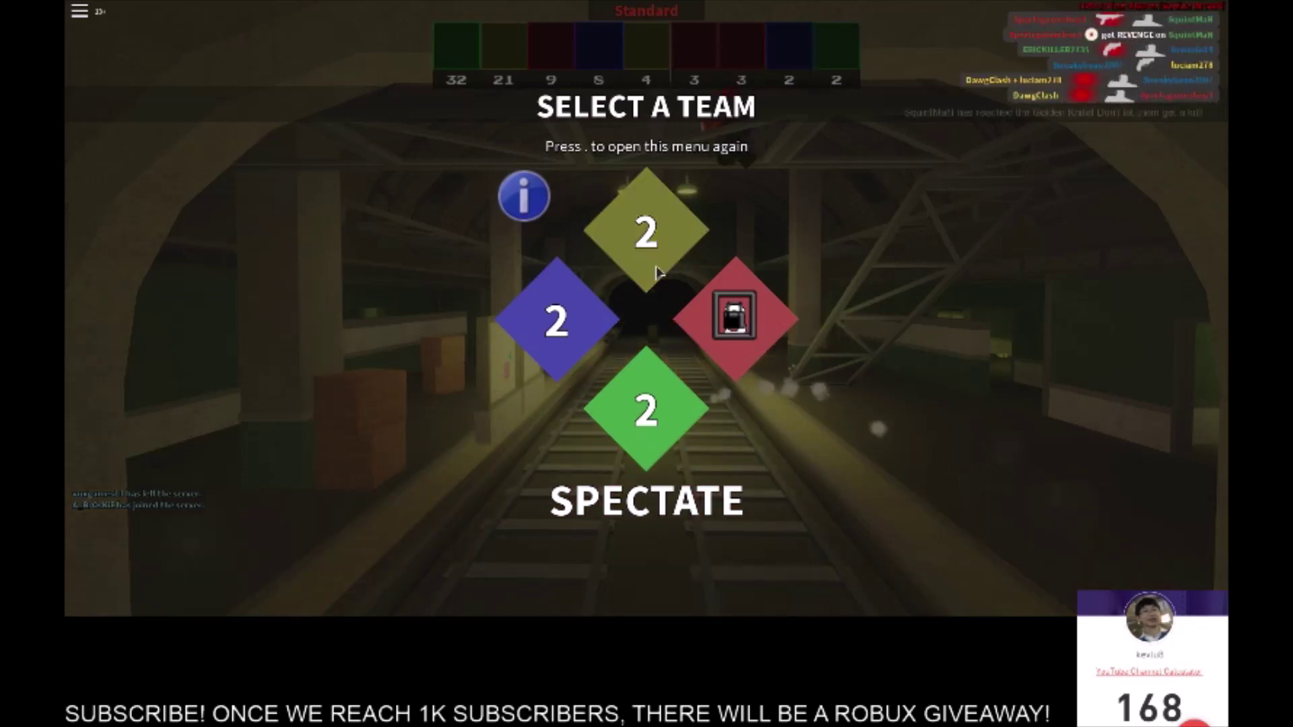
left_click(556, 311)
key("shift+F1")
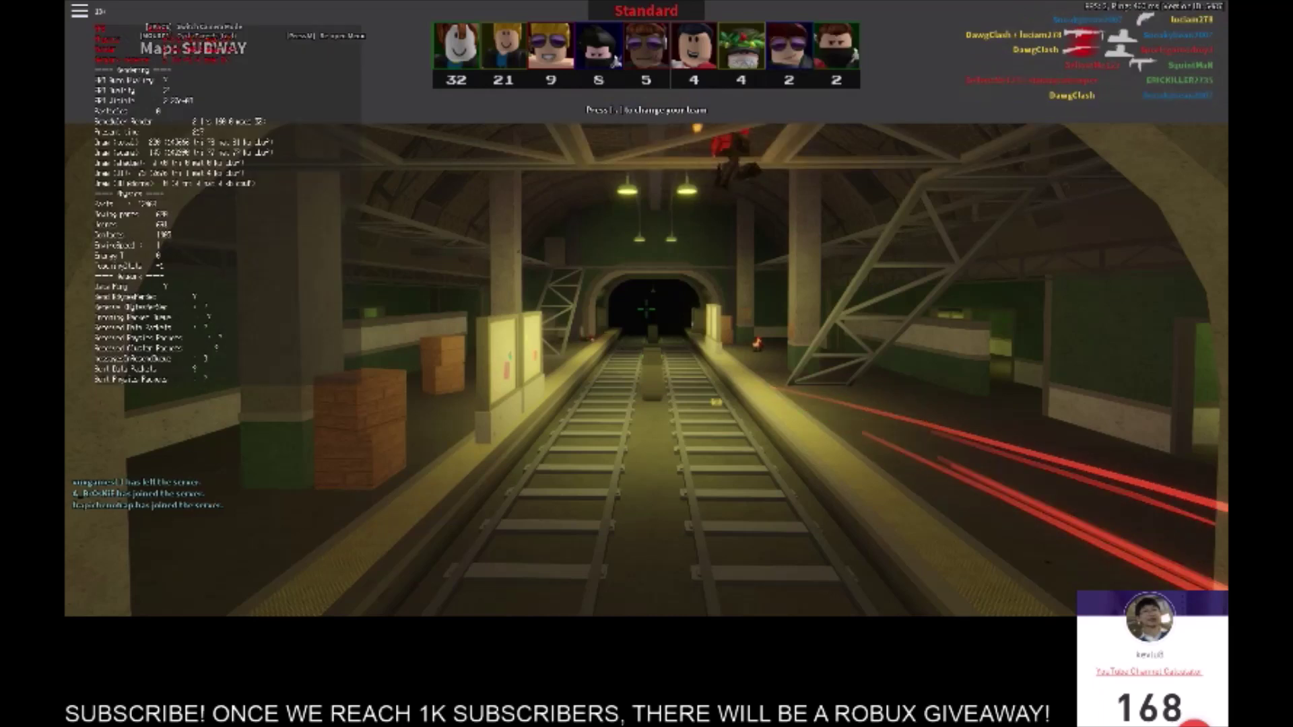
key("shift+F3")
key("period")
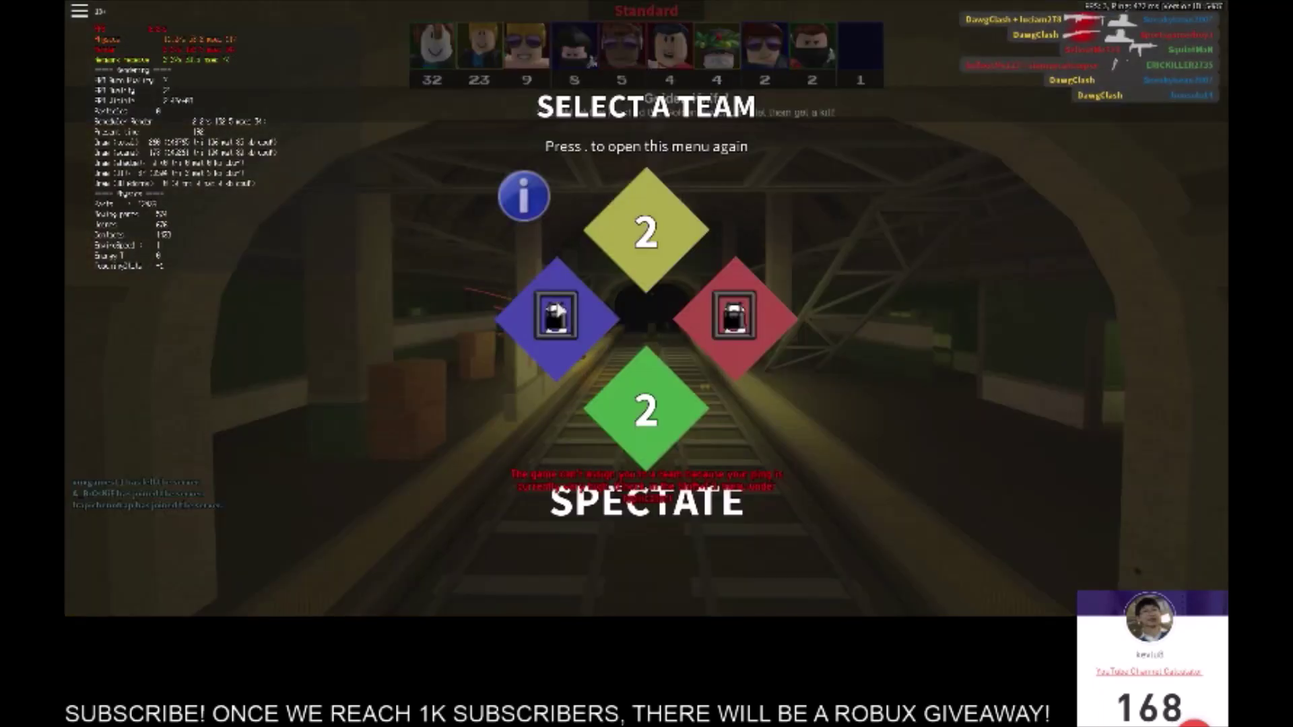
key("shift+F1")
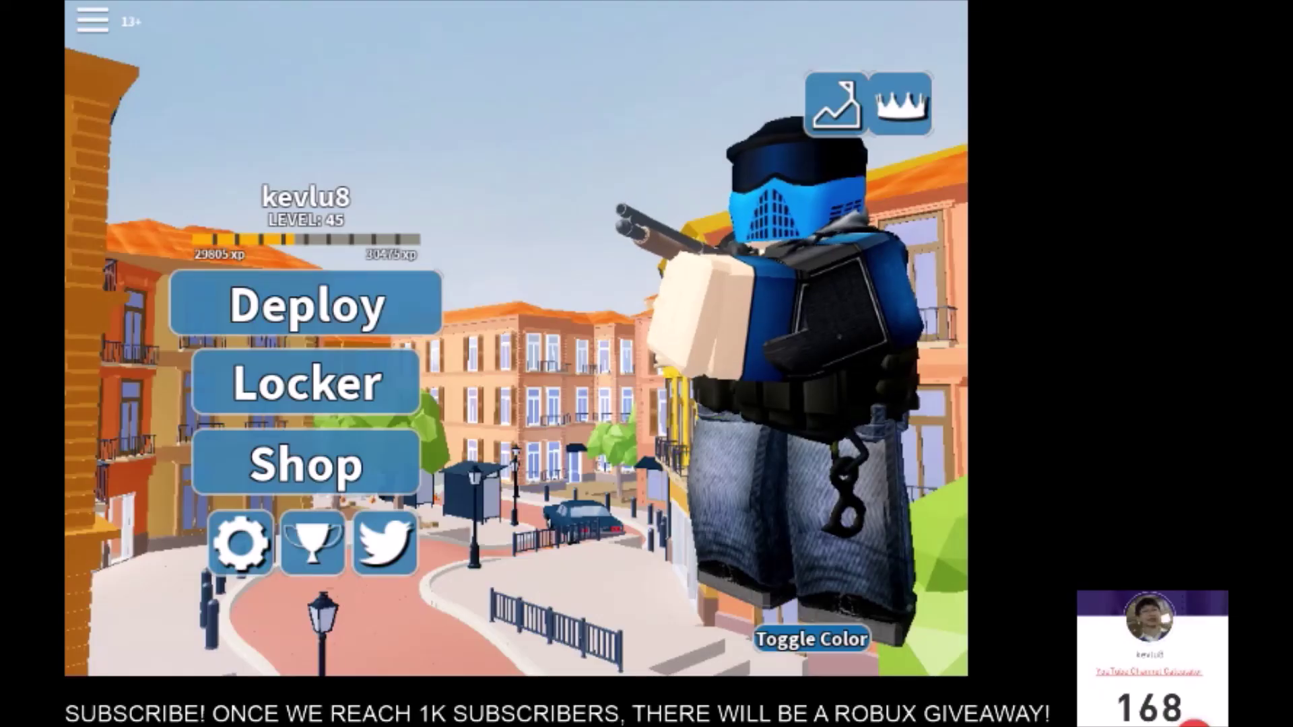
Deploy into the Standard match and cross the rooftops towards the street while firing the Concussion Rifle
left_click(325, 318)
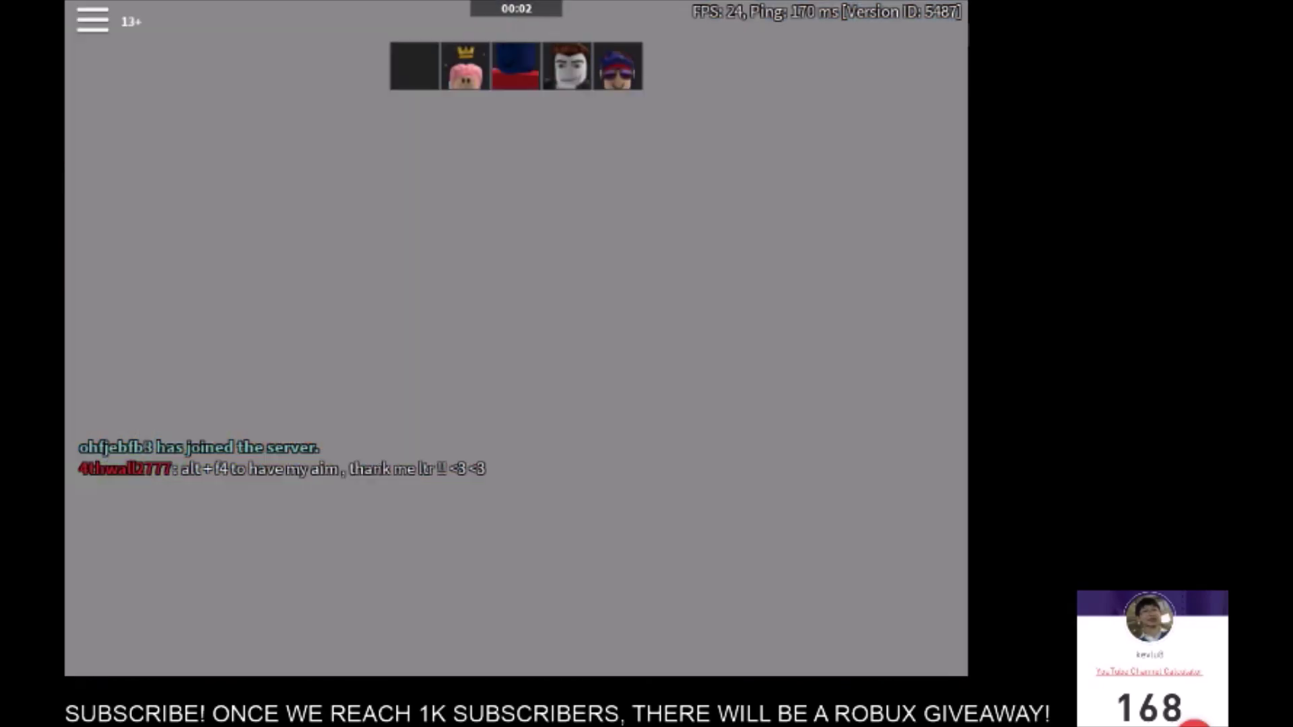
key("w")
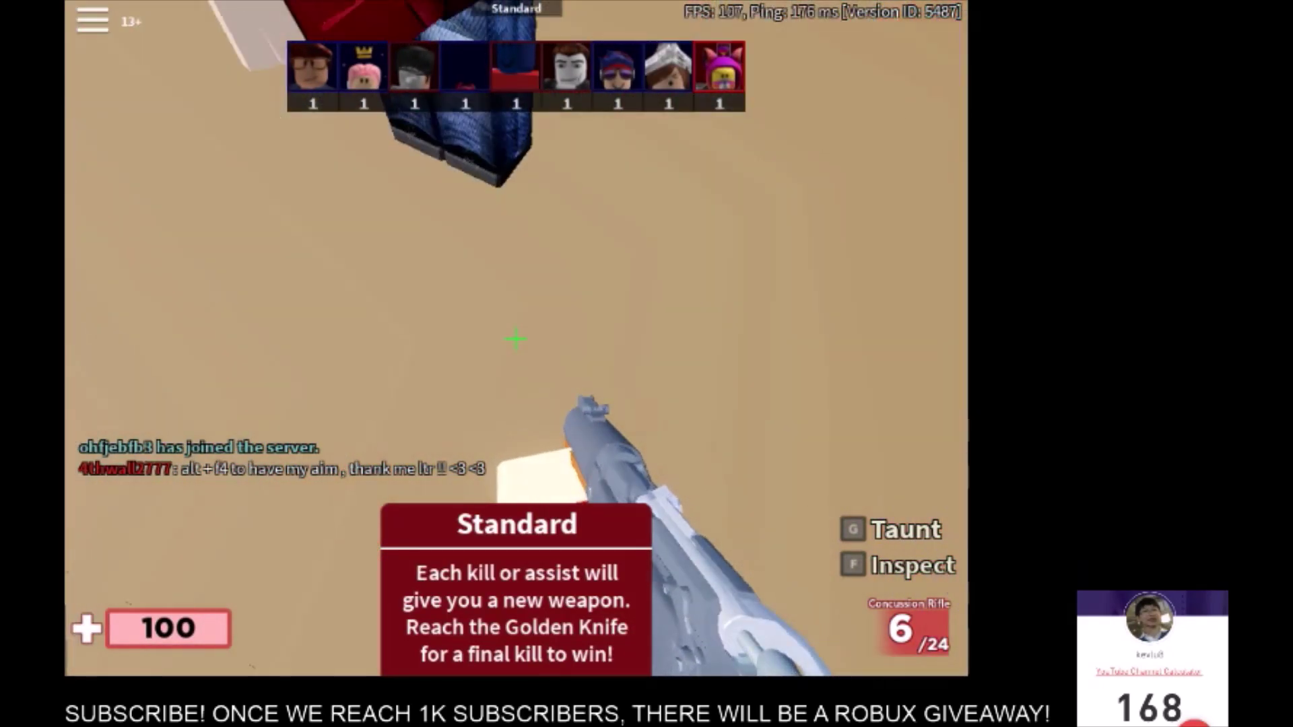
left_click(516, 339)
key("w")
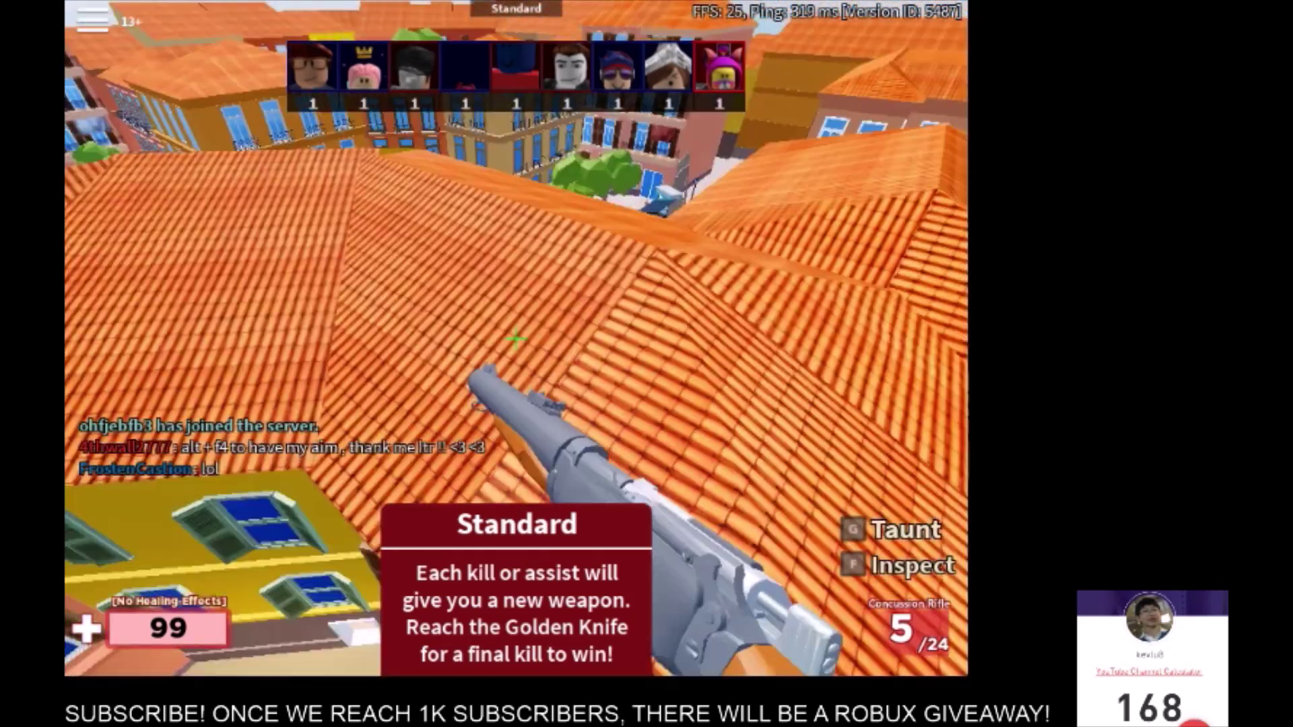
key("w")
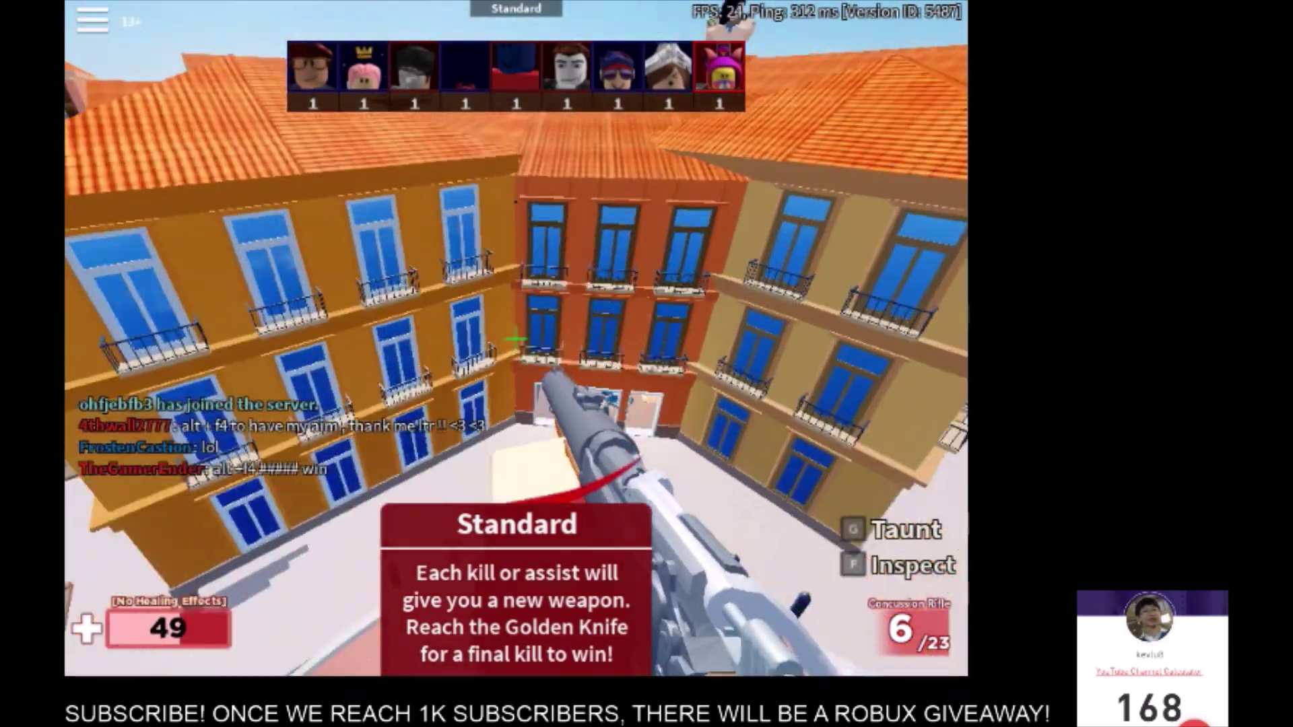
left_click(516, 339)
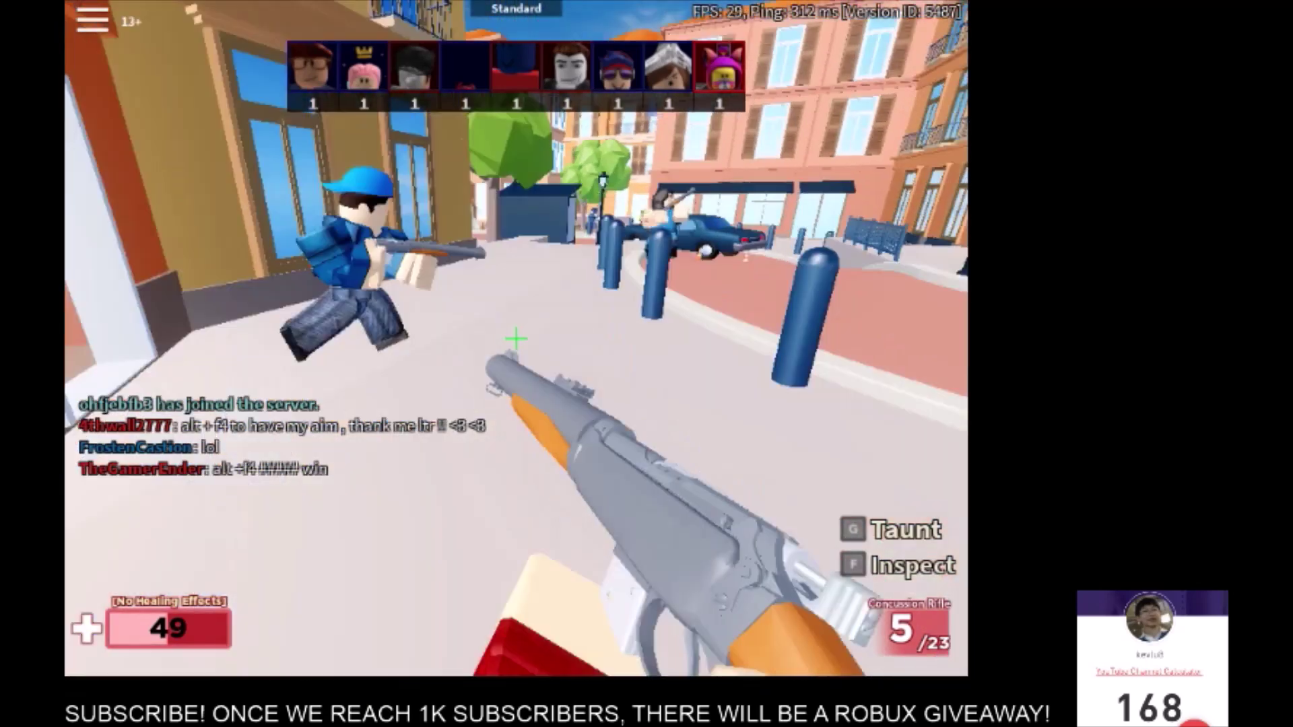
left_click(516, 338)
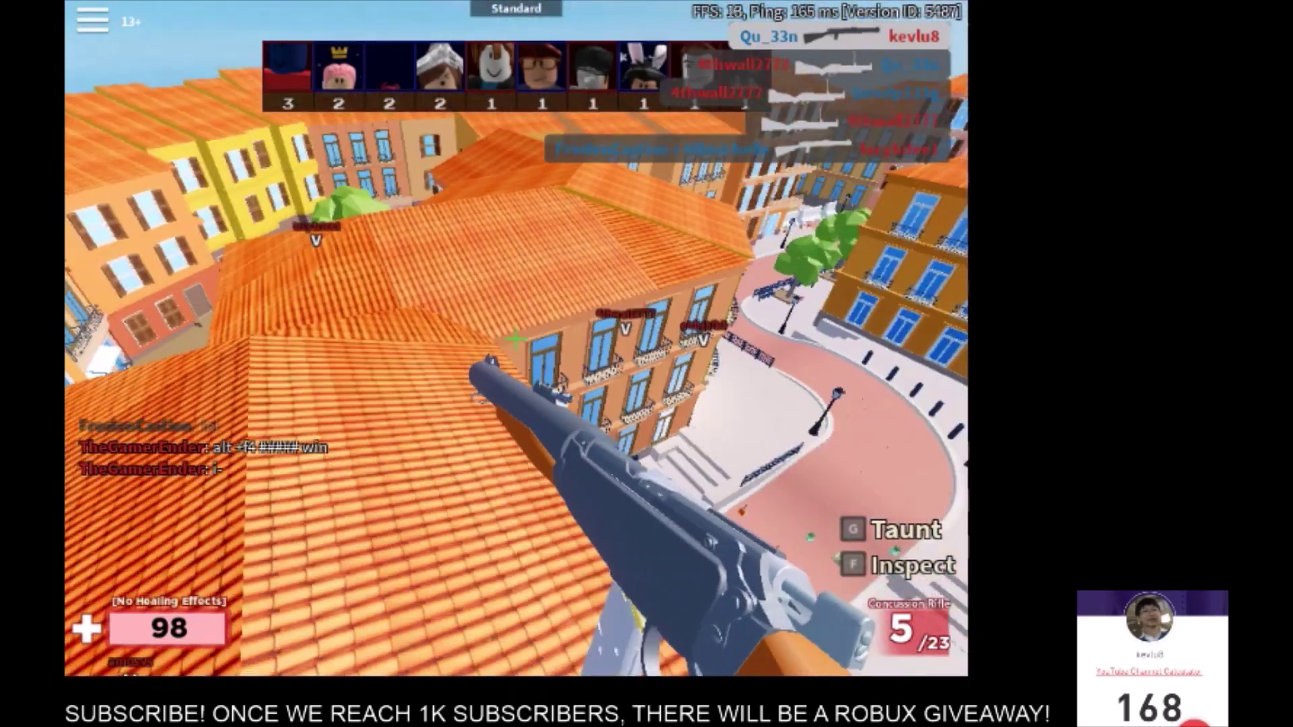
Advance along the orange rooftop and fire the Concussion Rifle at the blue opponents around the street below
key("w")
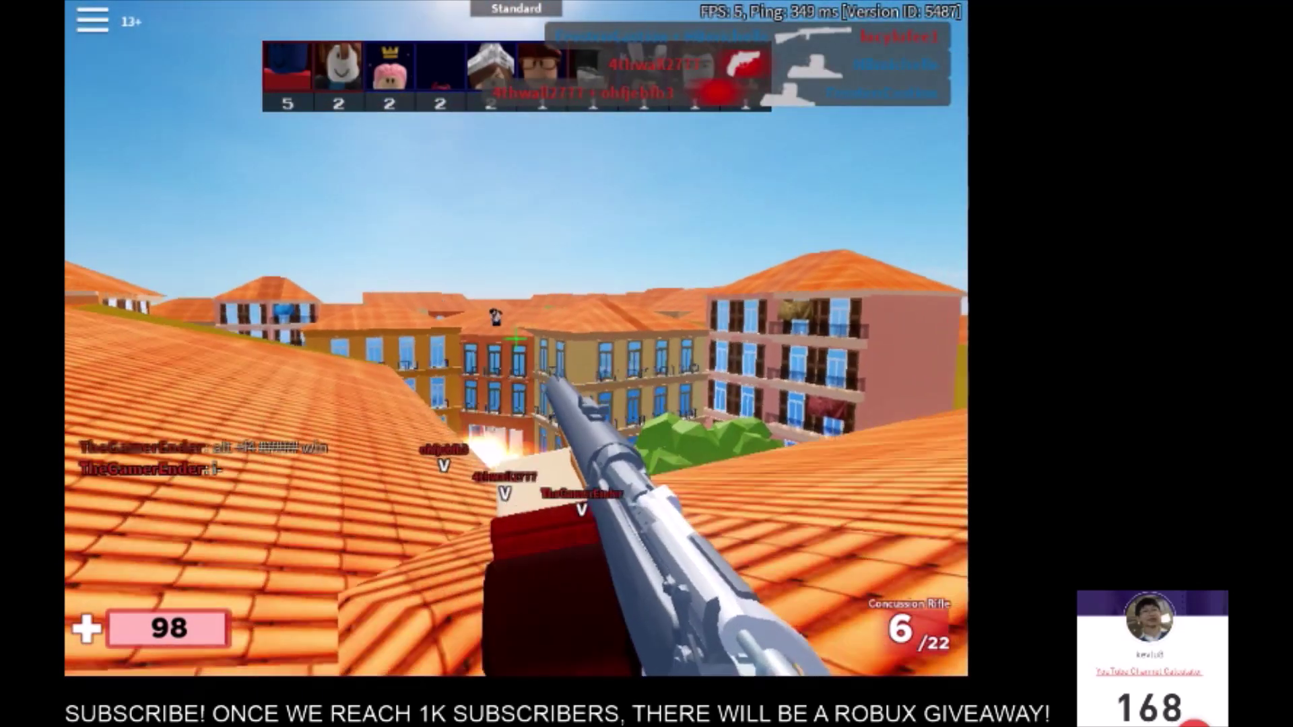
left_click(516, 338)
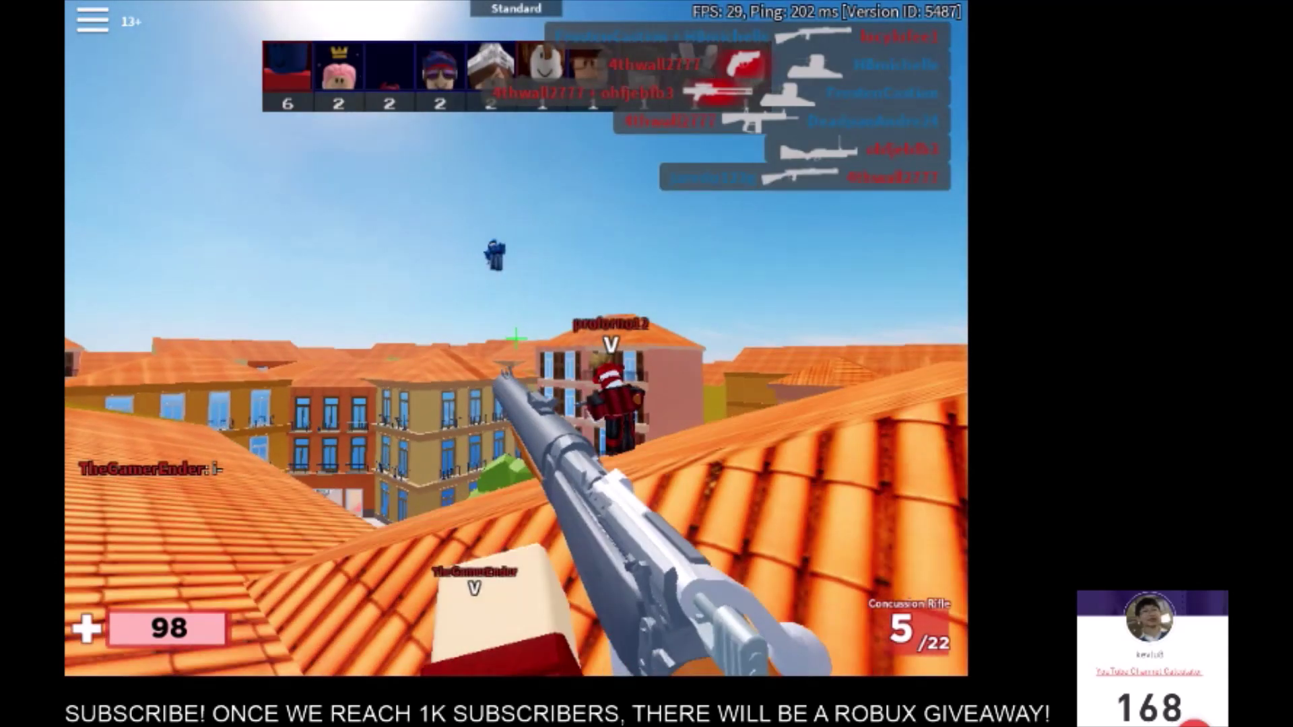
key("w")
left_click(516, 338)
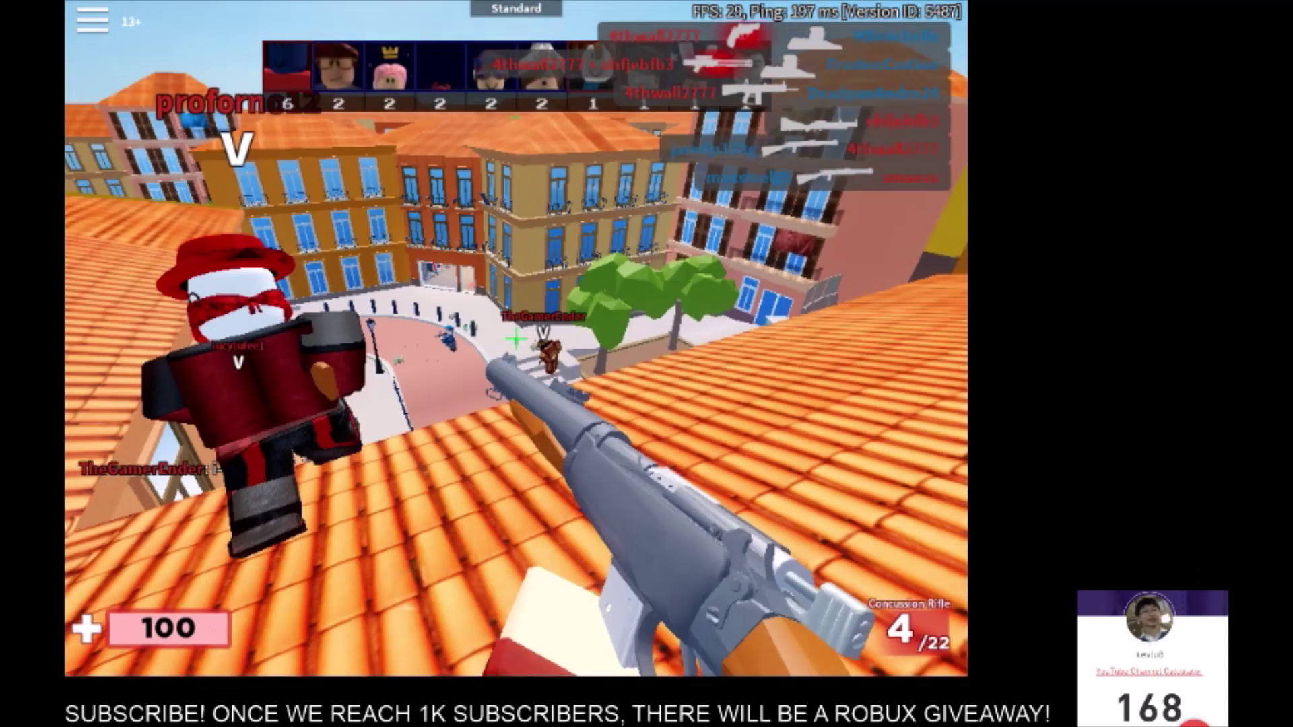
left_click(516, 338)
key("w")
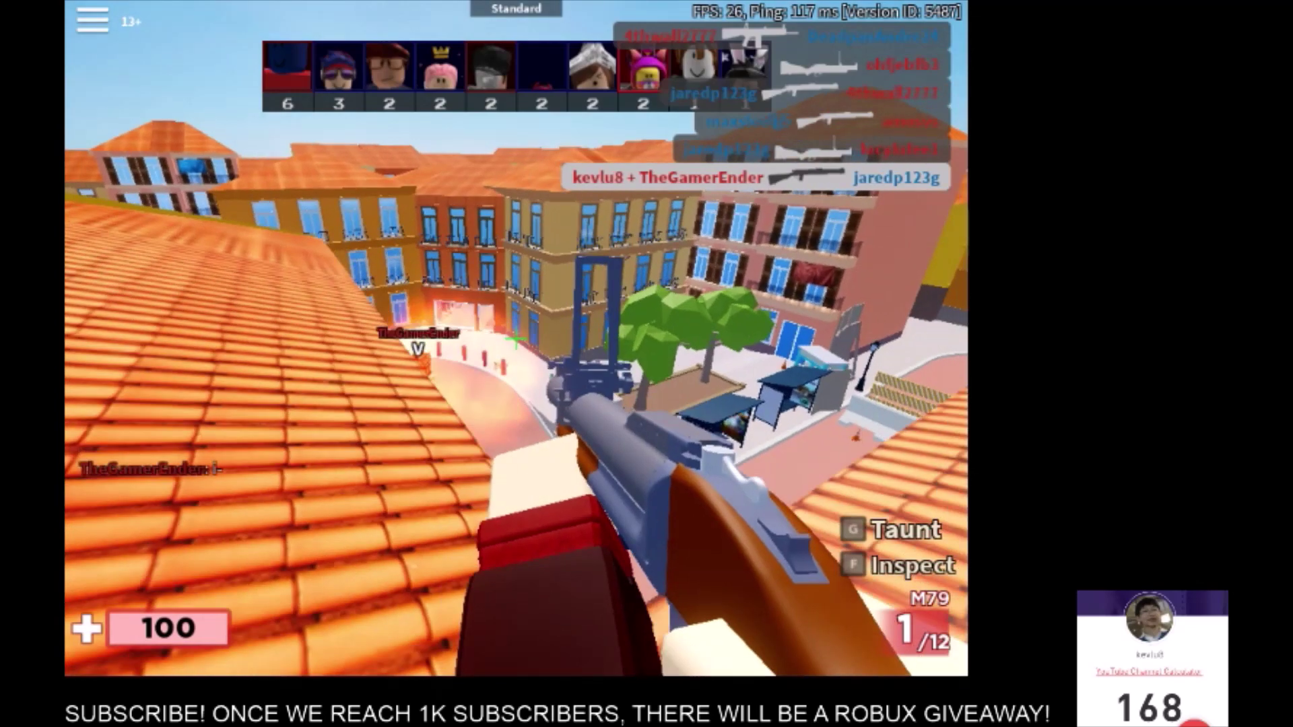
Reposition on the rooftop and shoot the airborne opponent with the Electric Revolver
key("d")
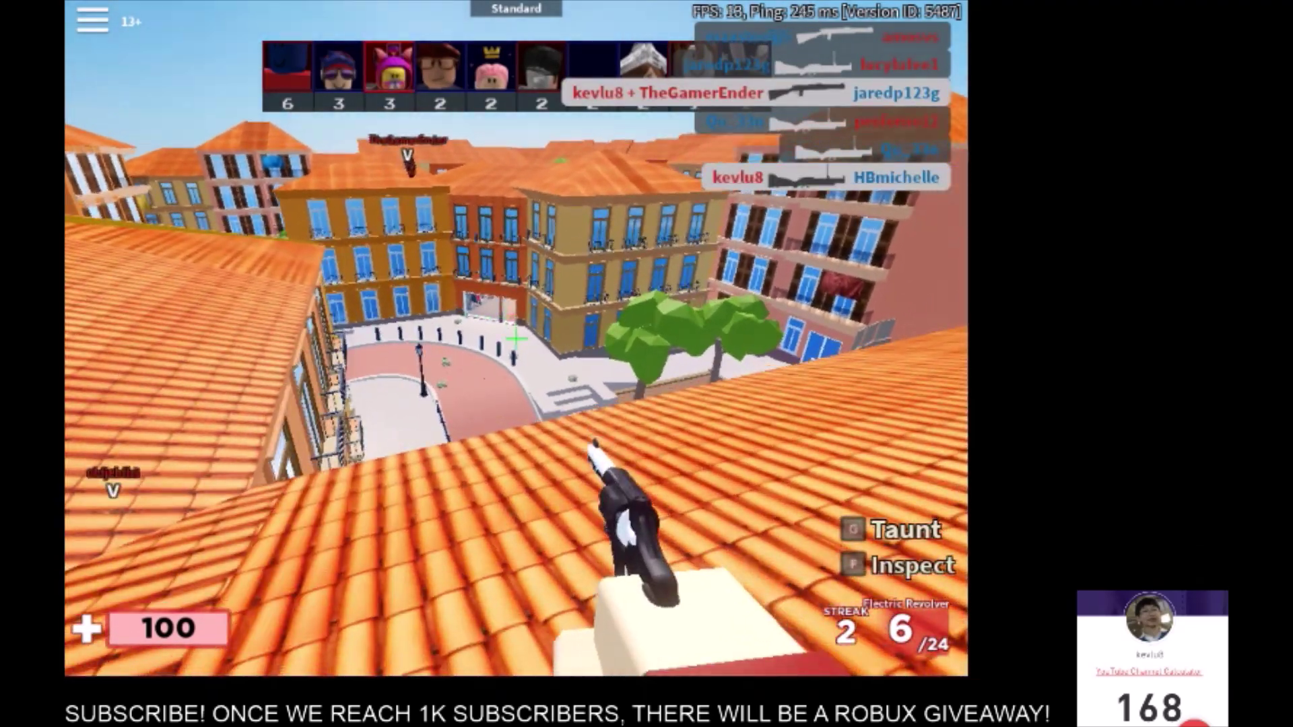
key("s")
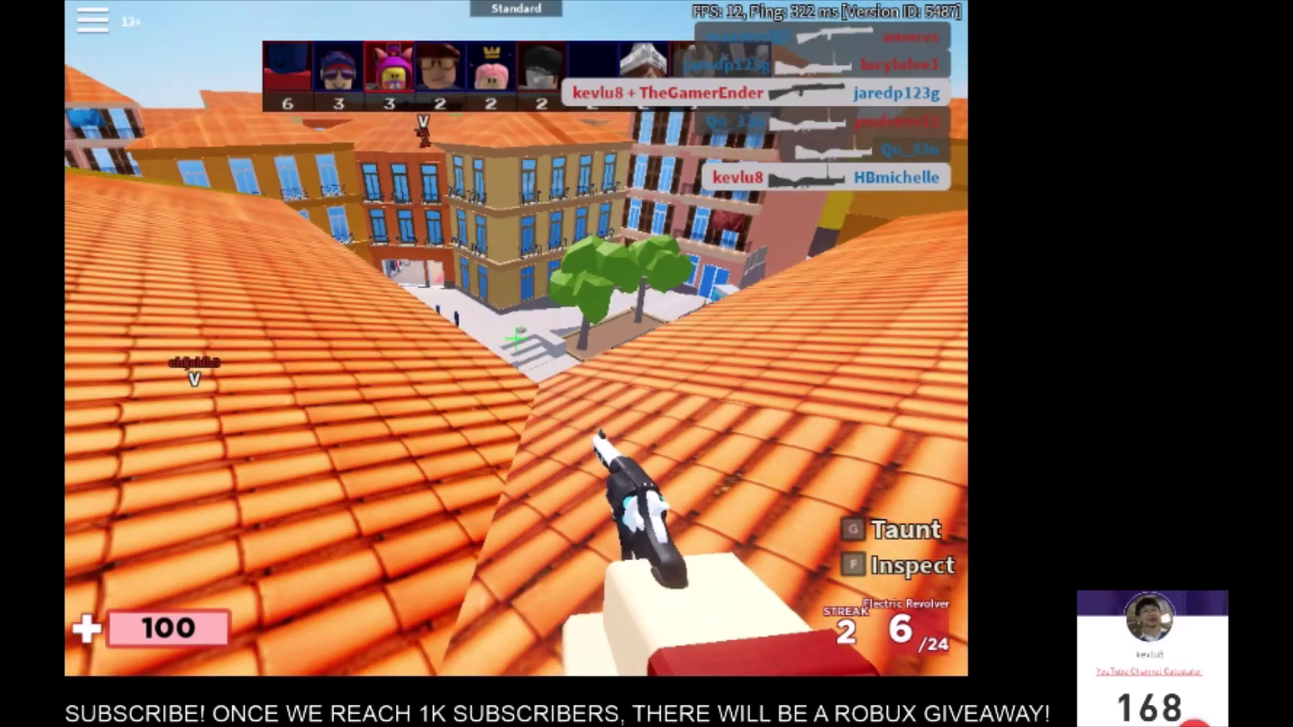
key("space")
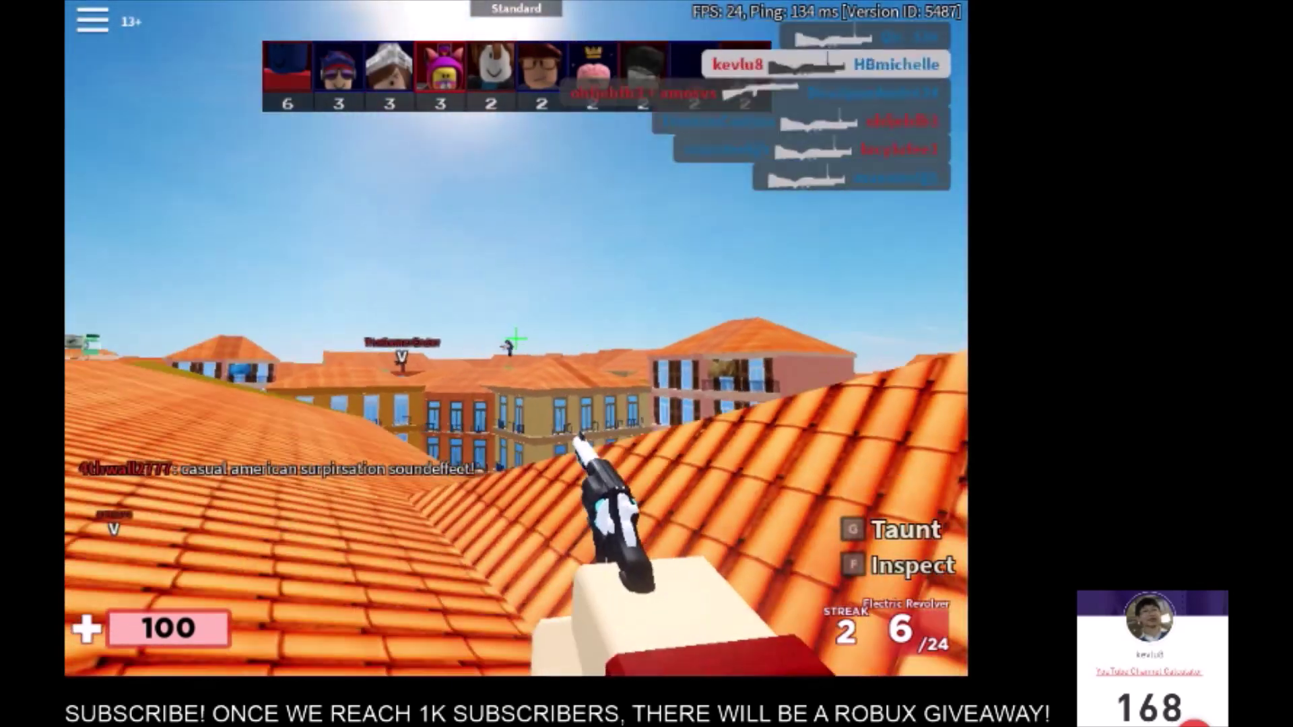
left_click(516, 339)
left_click(516, 338)
left_click(516, 339)
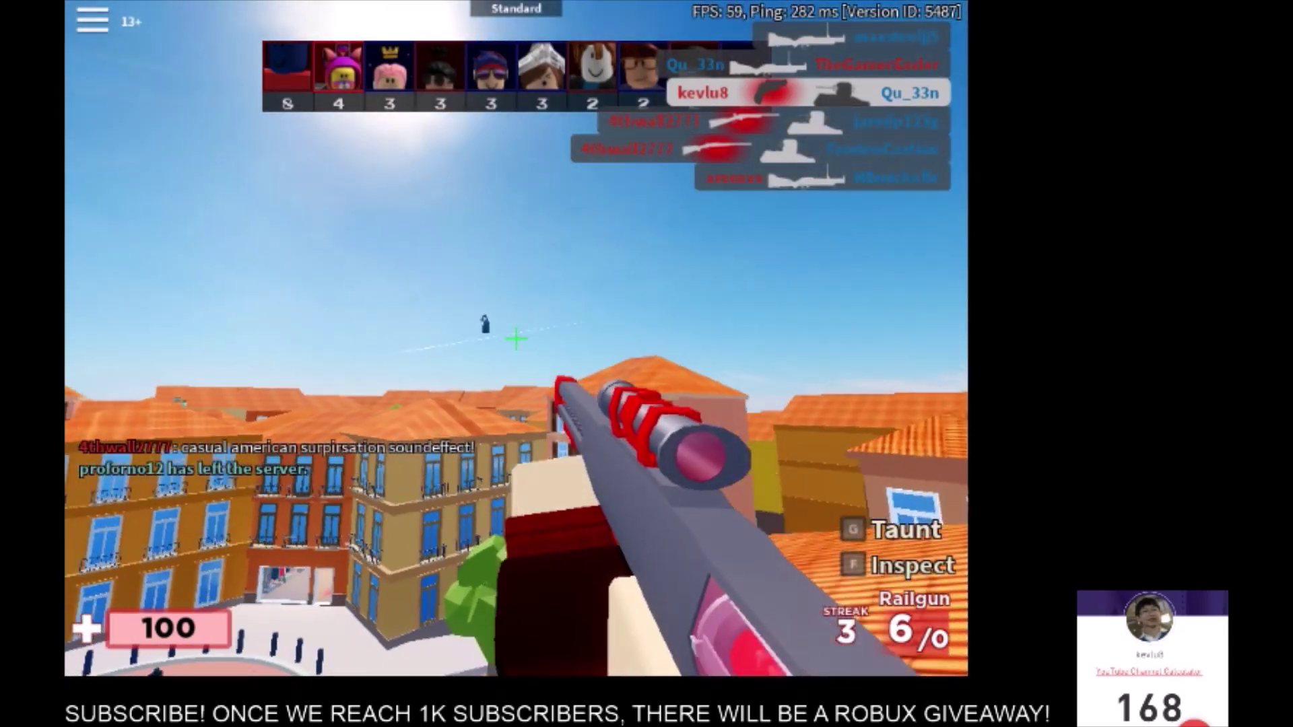
Fire the Railgun from the rooftop at opponents in the air and on the street
left_click(515, 340)
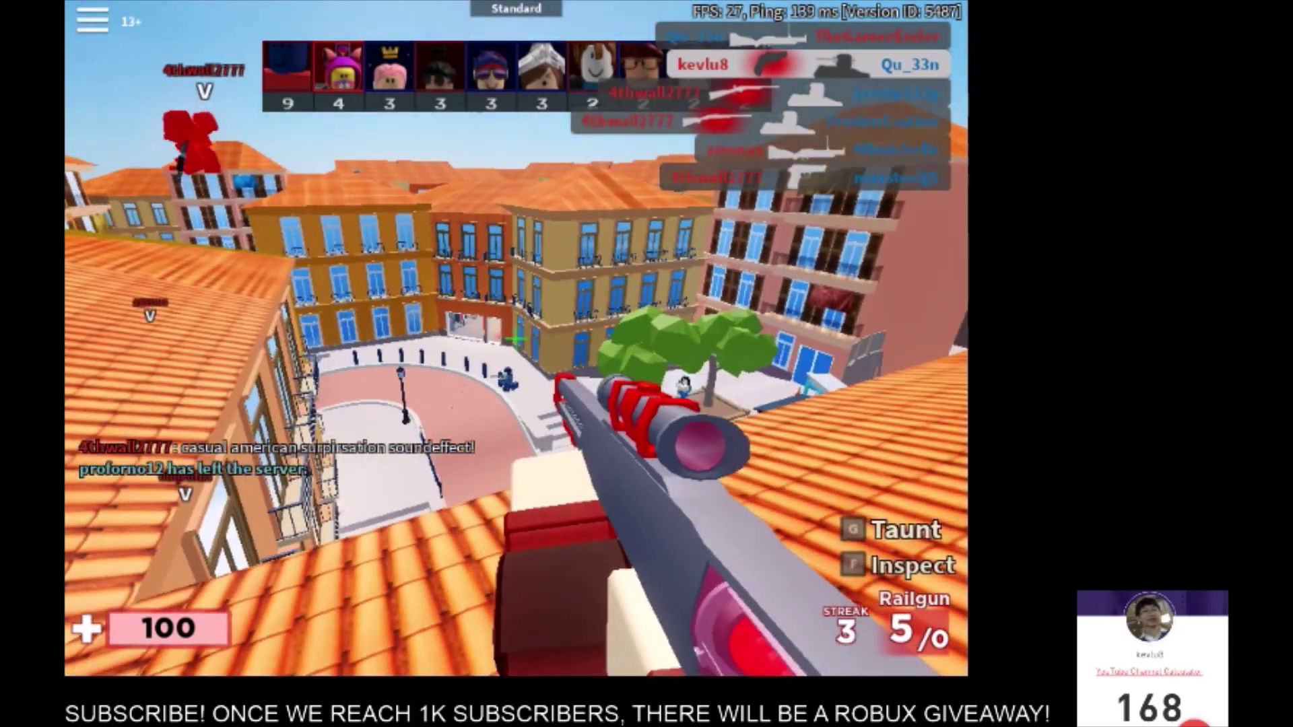
left_click(516, 340)
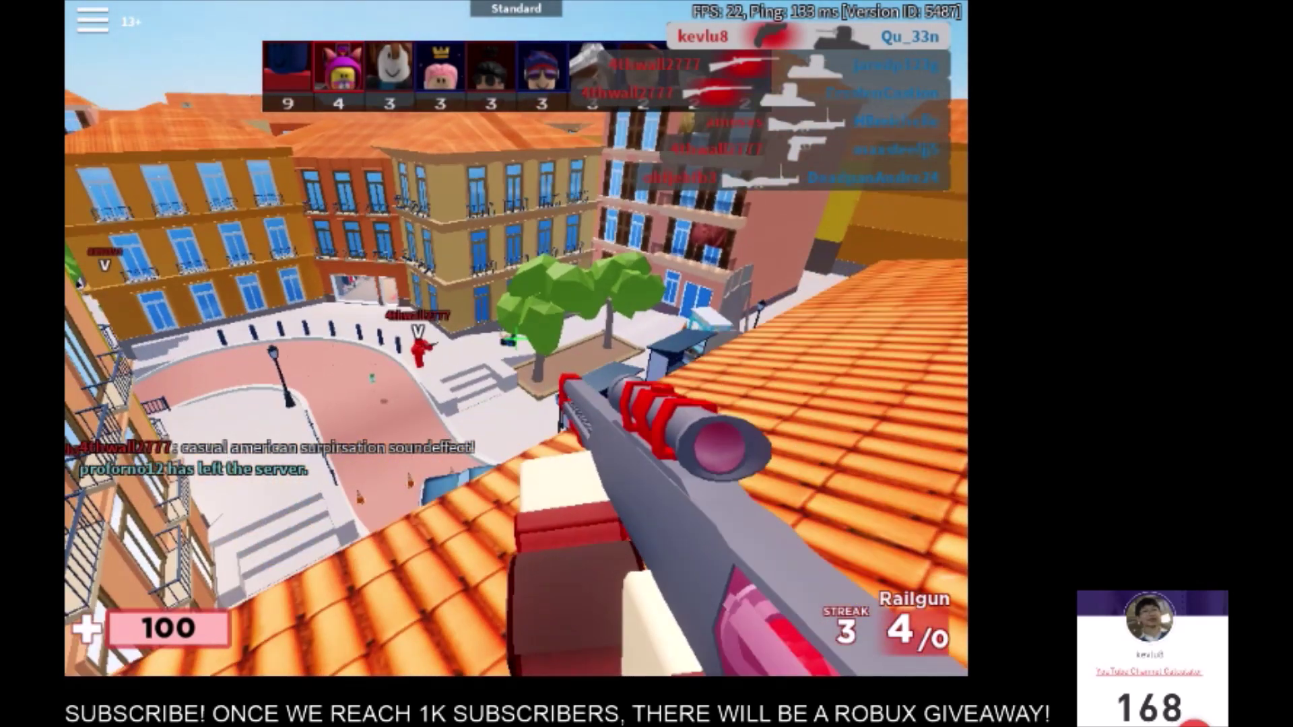
left_click(516, 340)
key("w")
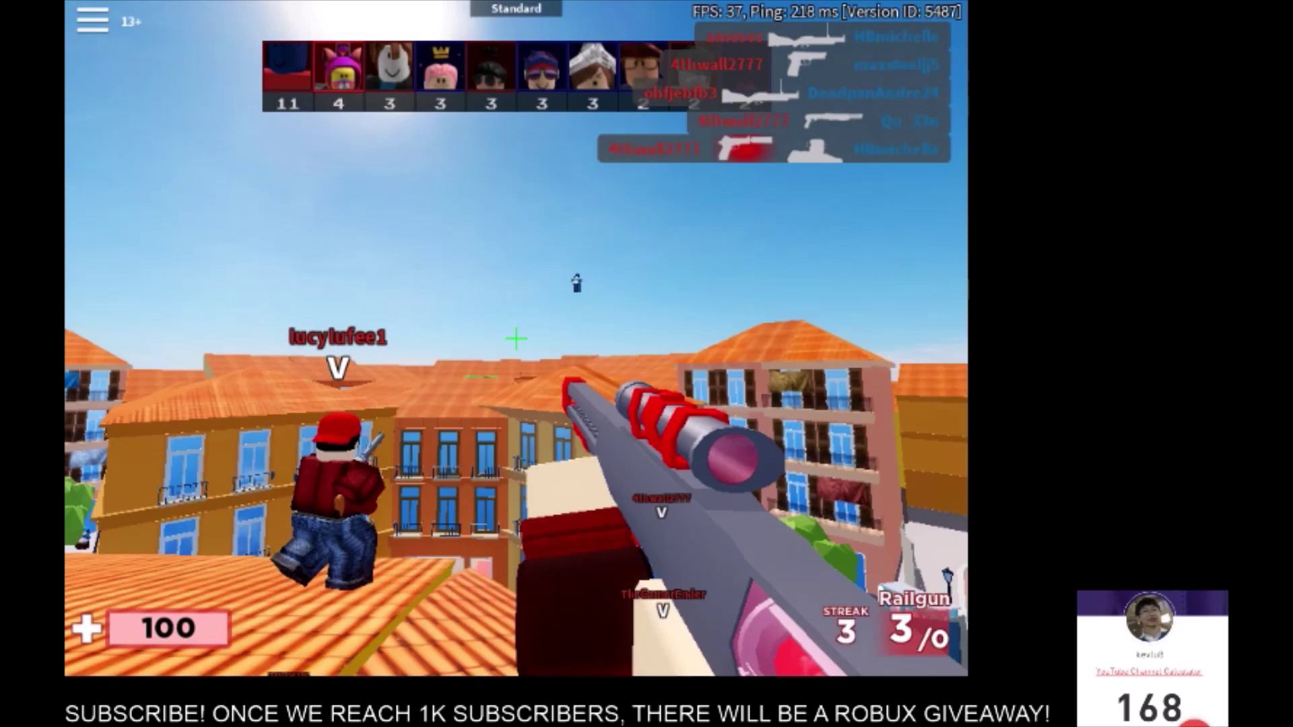
left_click(516, 340)
left_click(515, 338)
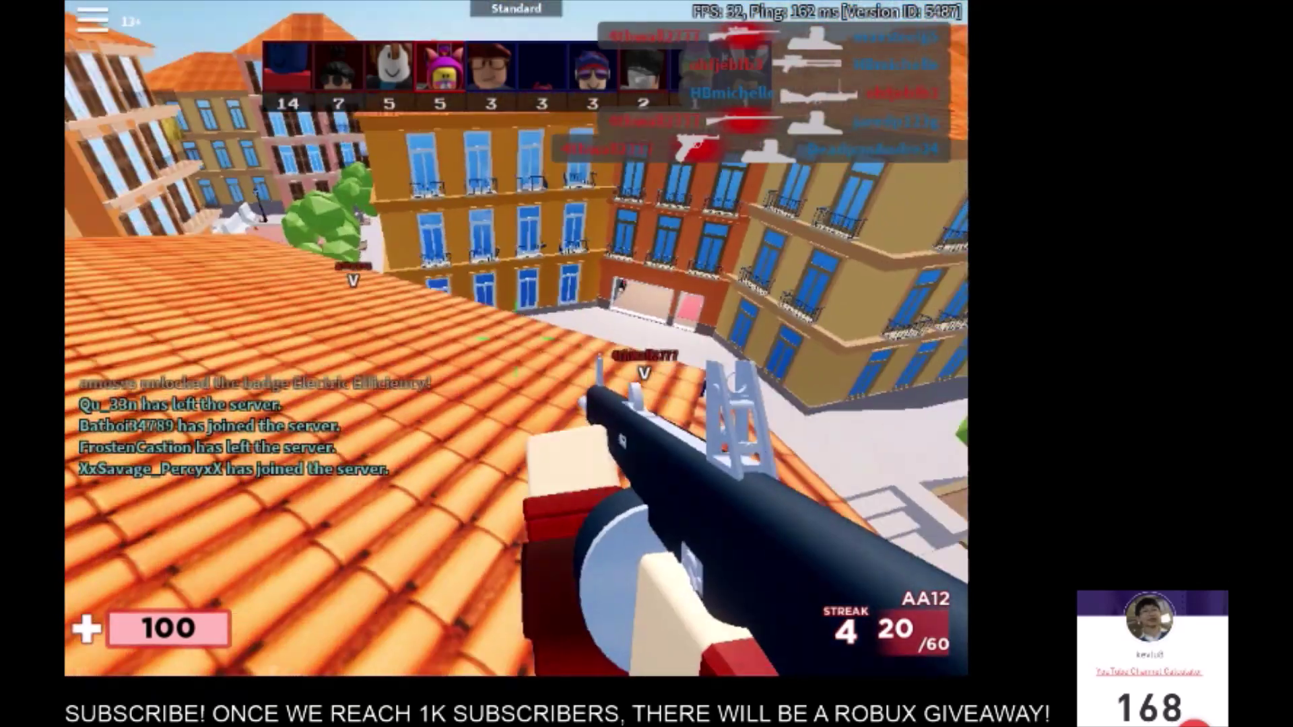
Toggle the leaderboard, and attack blue opponents with the AA12 while moving off the rooftop
key("Tab")
key("Tab")
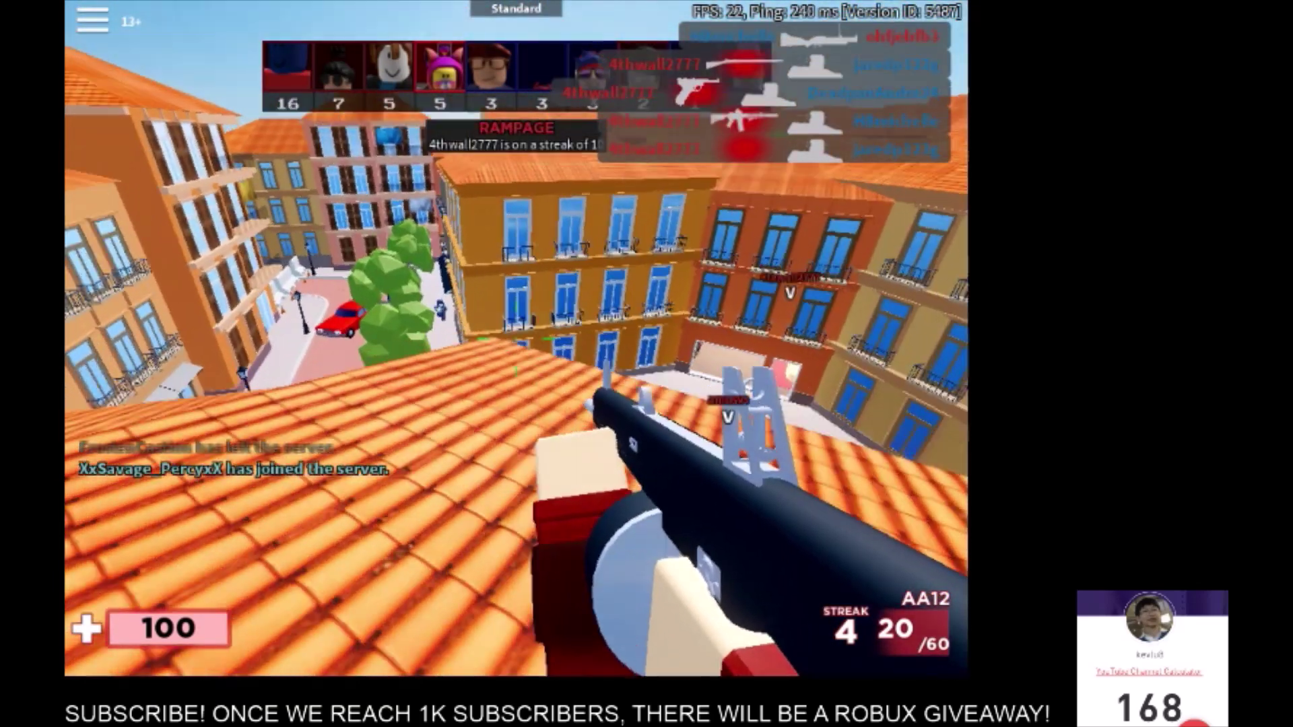
left_click(515, 339)
left_click(516, 339)
left_click(516, 339)
left_click(516, 339)
left_click(516, 339)
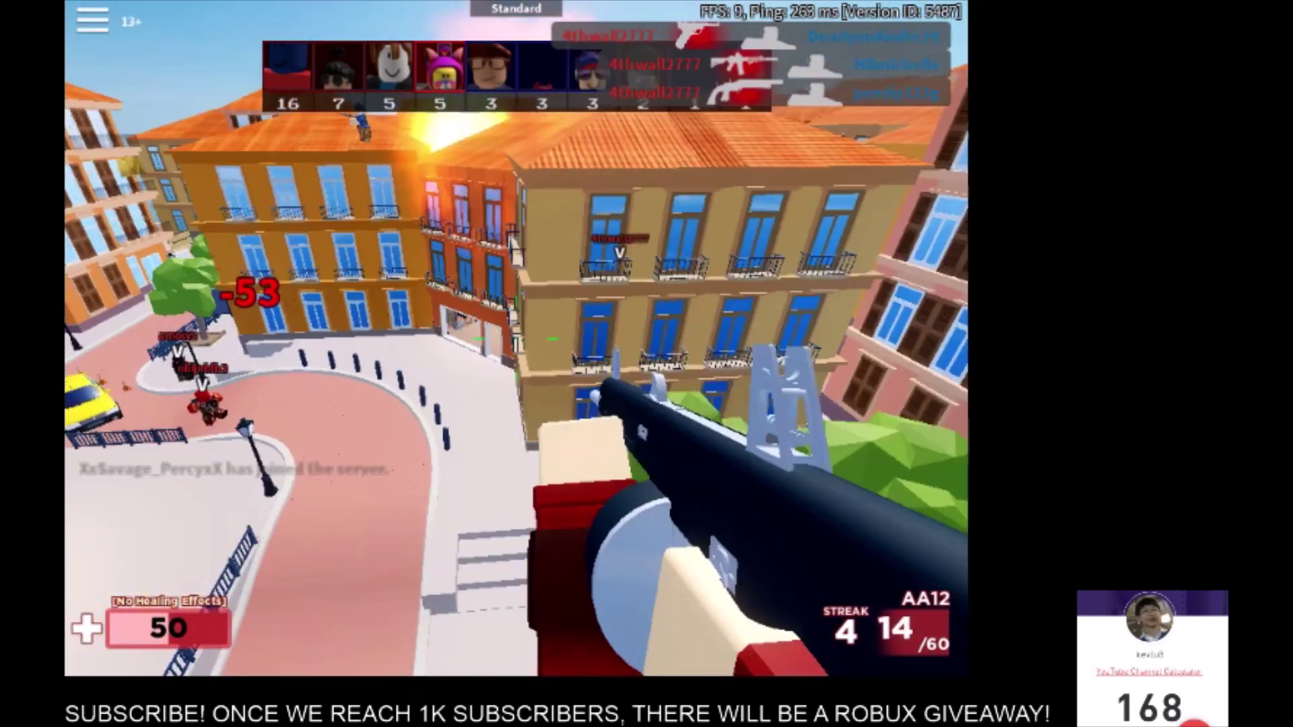
Fire the Spencer Carbine at blue opponents on the street and reload it
left_click(516, 339)
left_click(516, 339)
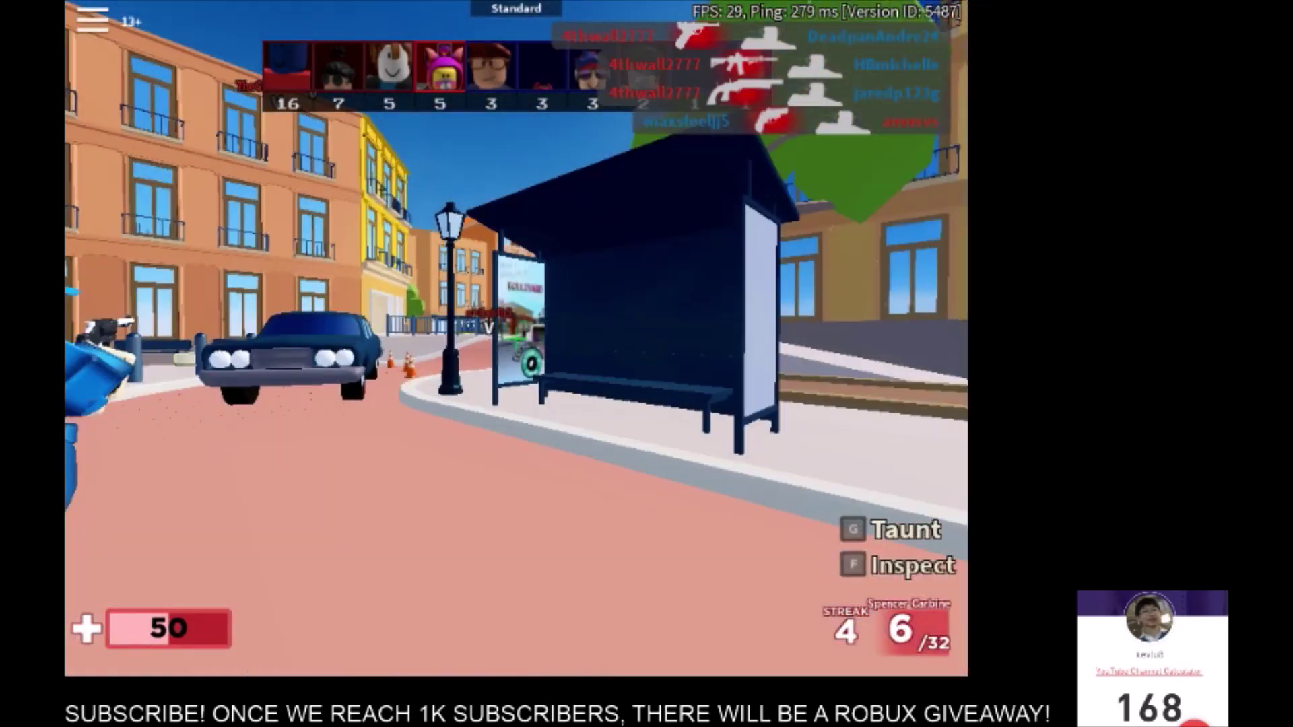
left_click(516, 339)
left_click(516, 339)
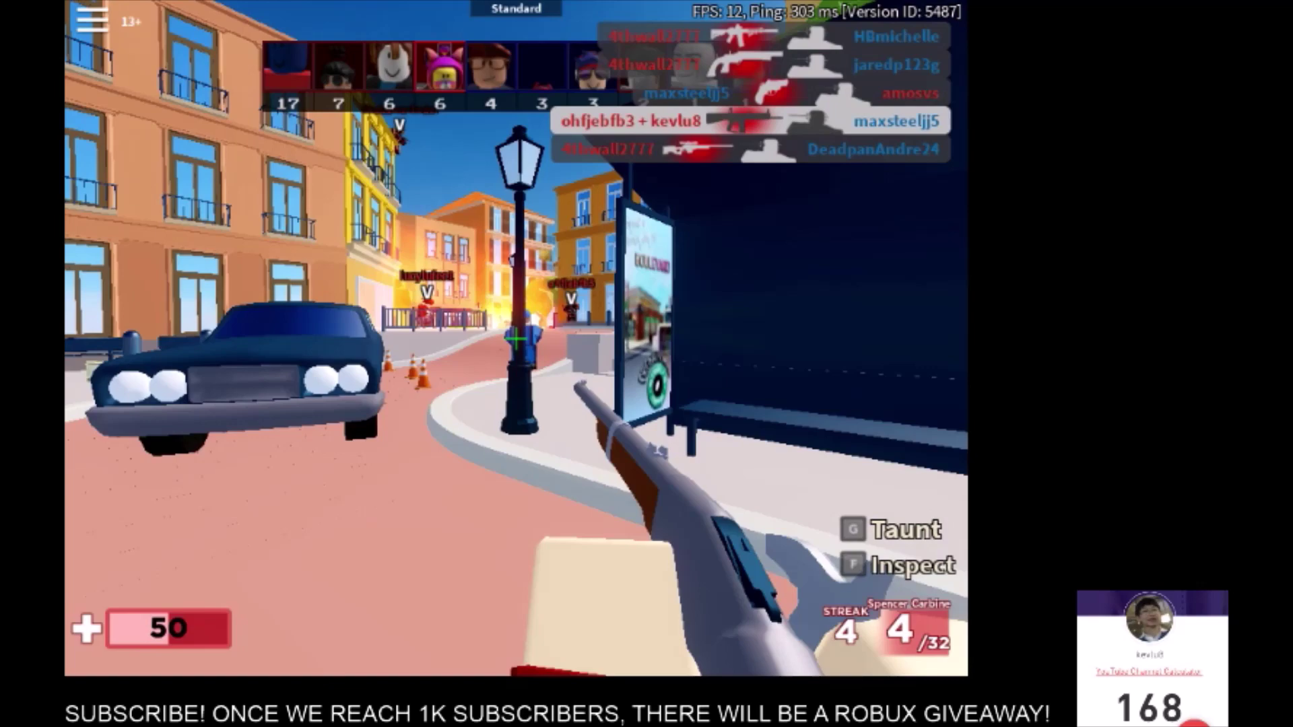
left_click(516, 339)
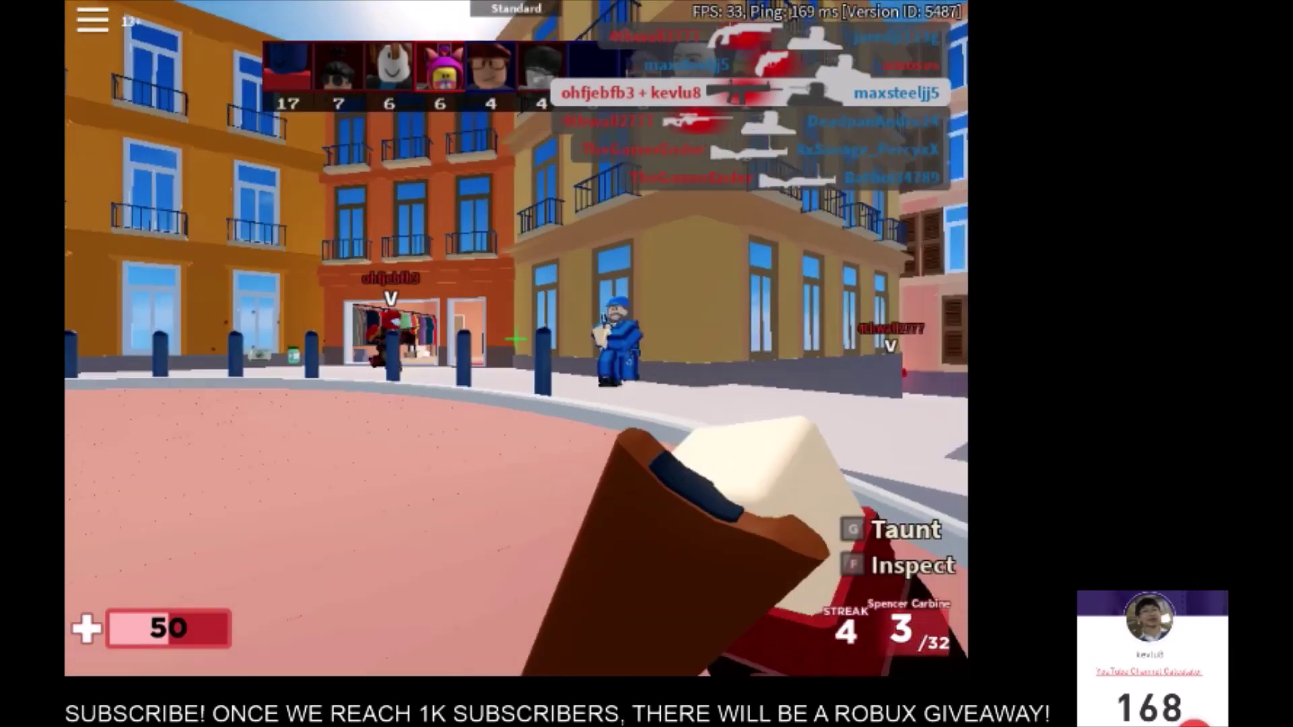
left_click(516, 339)
key("r")
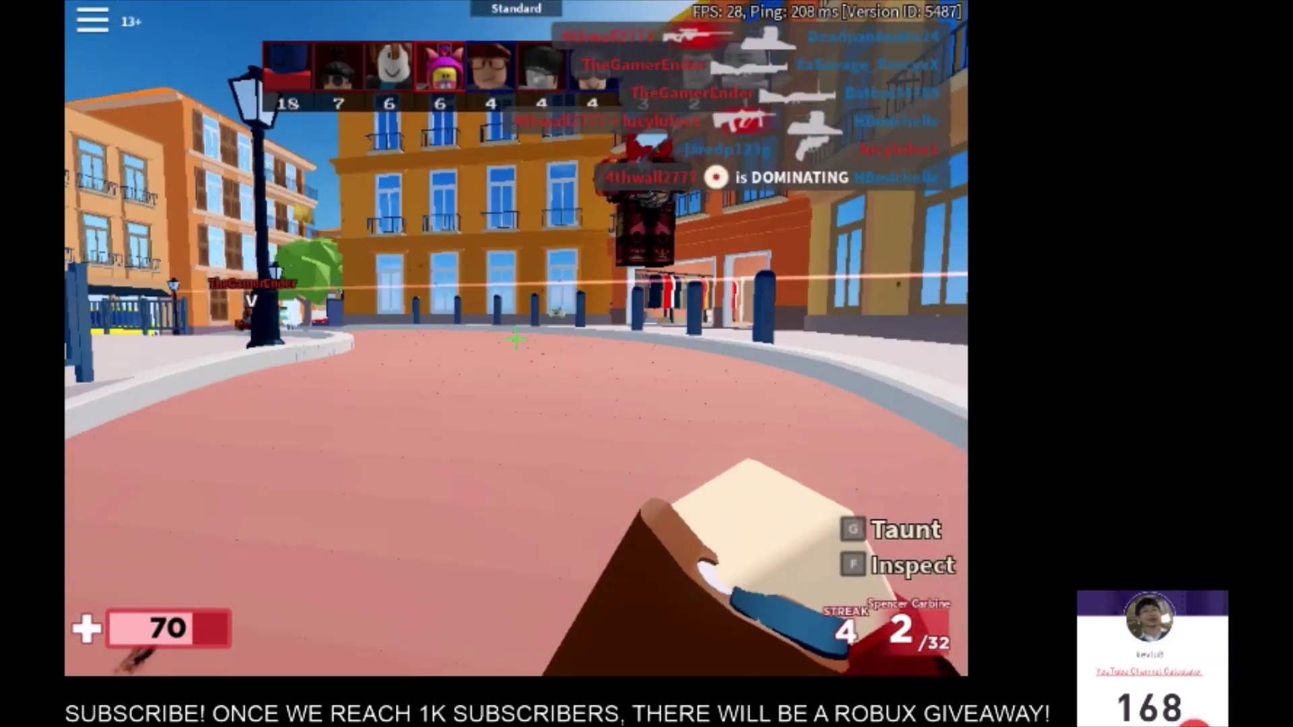
Move along the street past the yellow car and shoot at the opponents ahead with the Spencer Carbine
key("w")
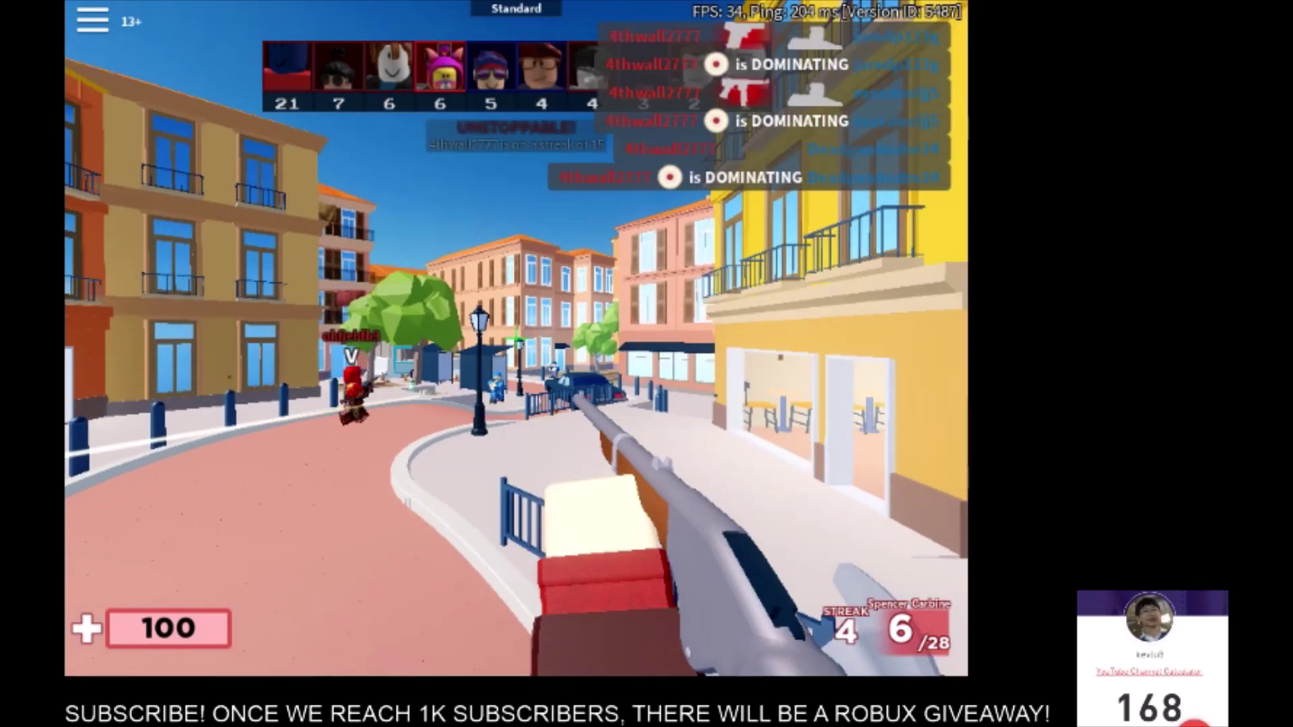
left_click(516, 337)
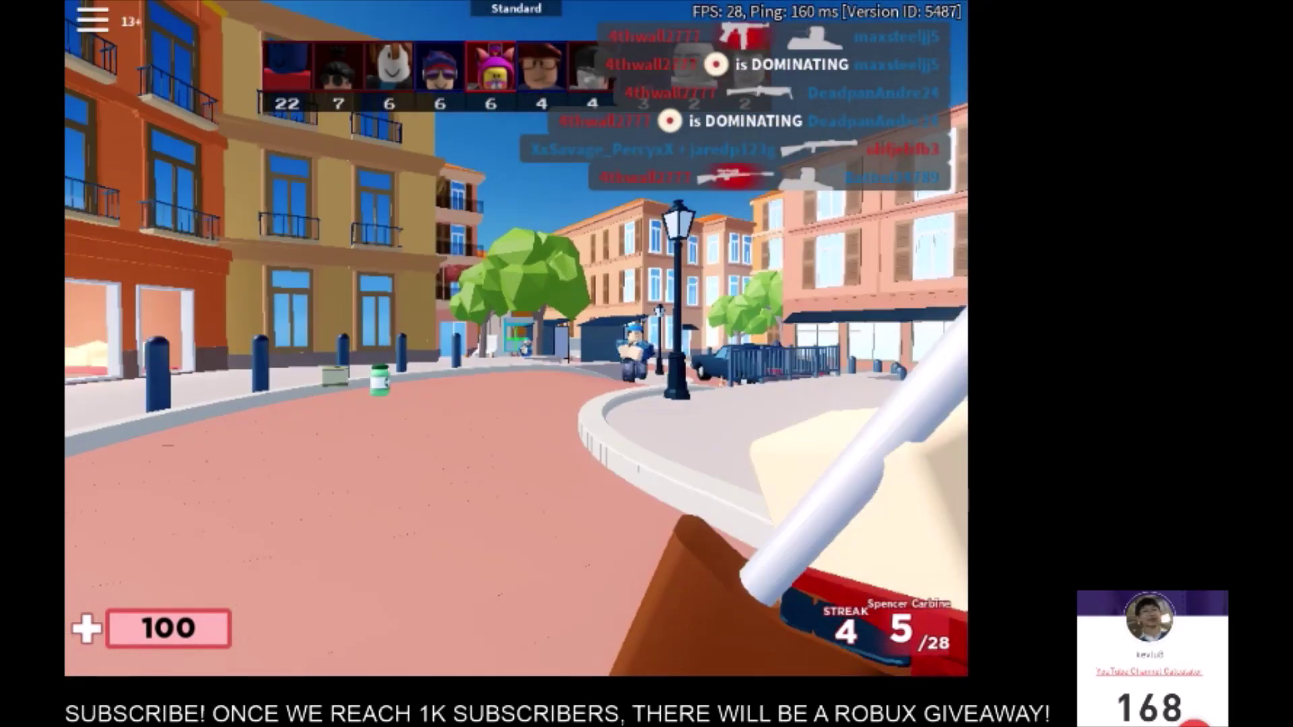
left_click(516, 337)
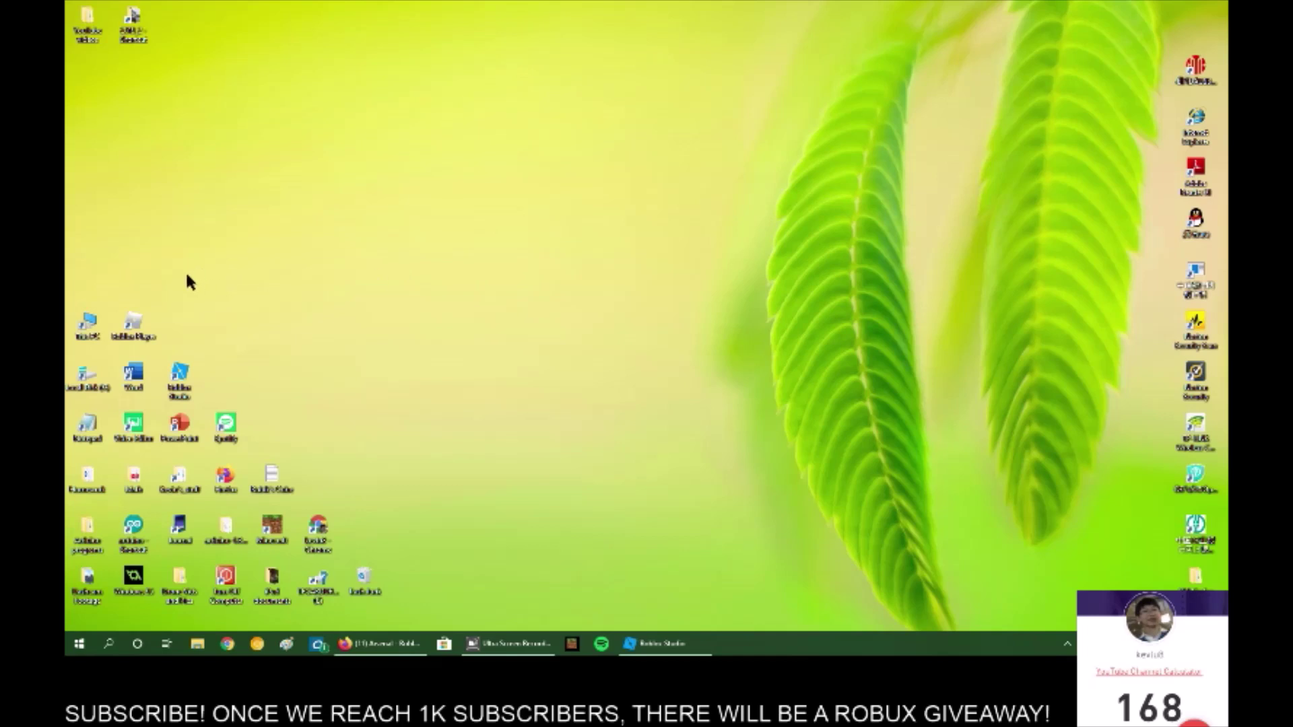
Open the file location of the Roblox Player desktop shortcut and clear the file selection in that folder
double_click(138, 324)
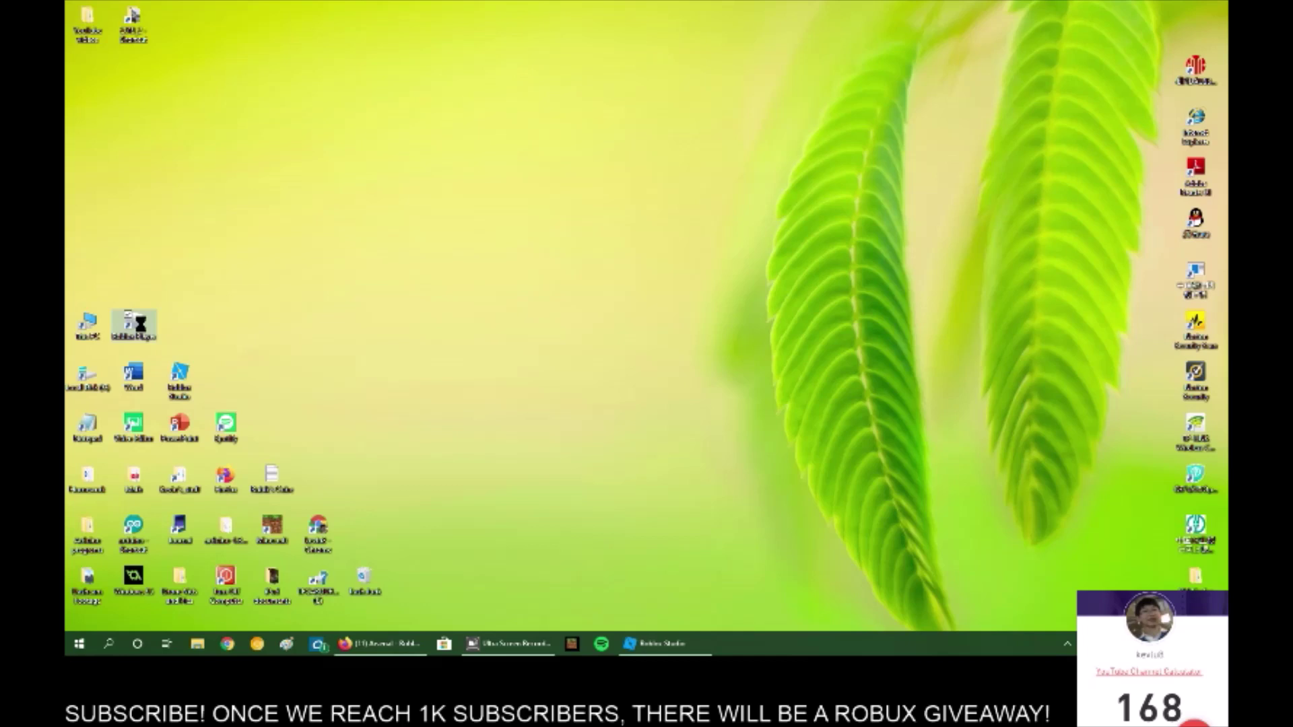
right_click(141, 327)
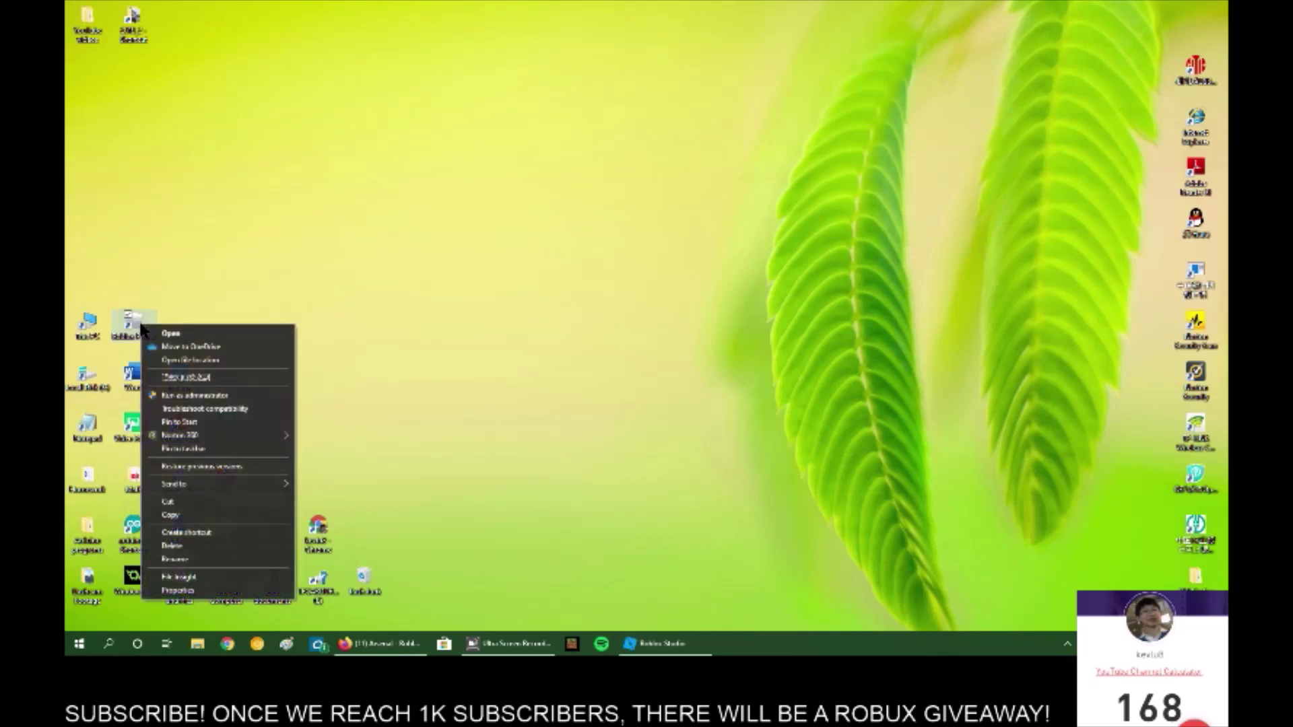
left_click(193, 361)
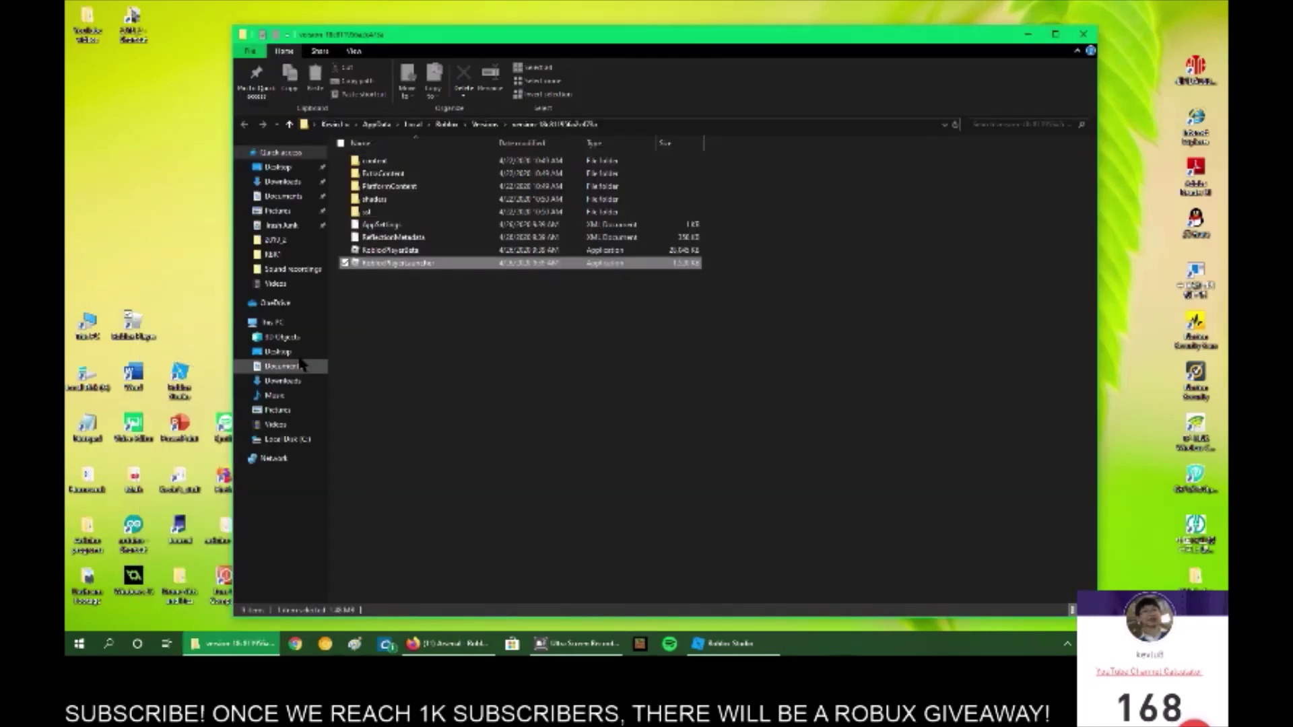
left_click(583, 414)
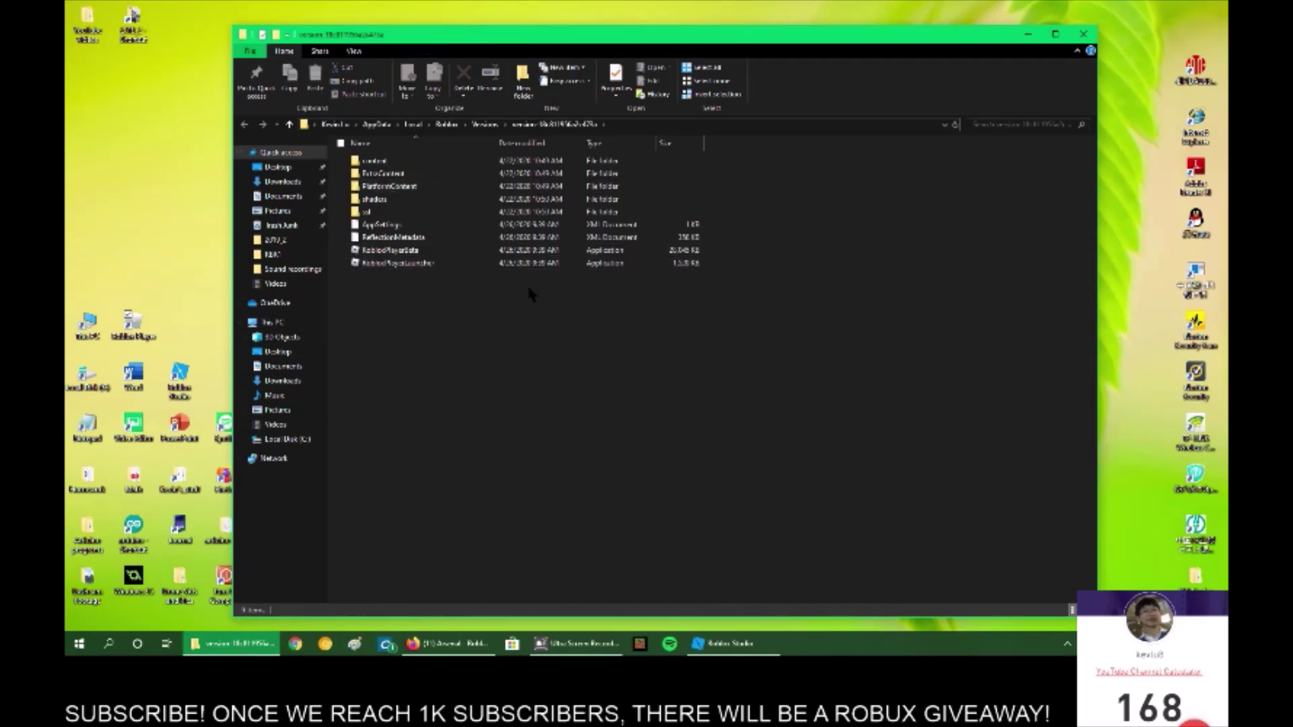
Open the textures folder inside PlatformContent > pc and select the folders from aluminum through sand
double_click(391, 186)
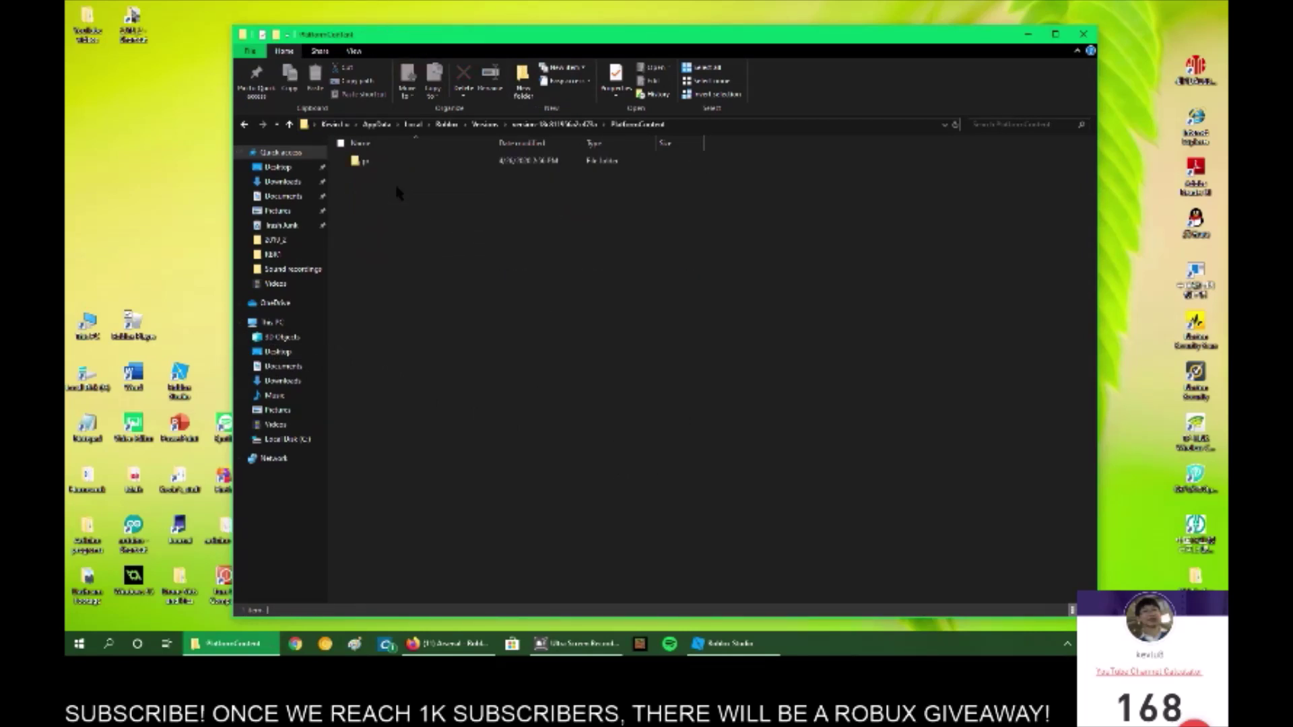
double_click(379, 168)
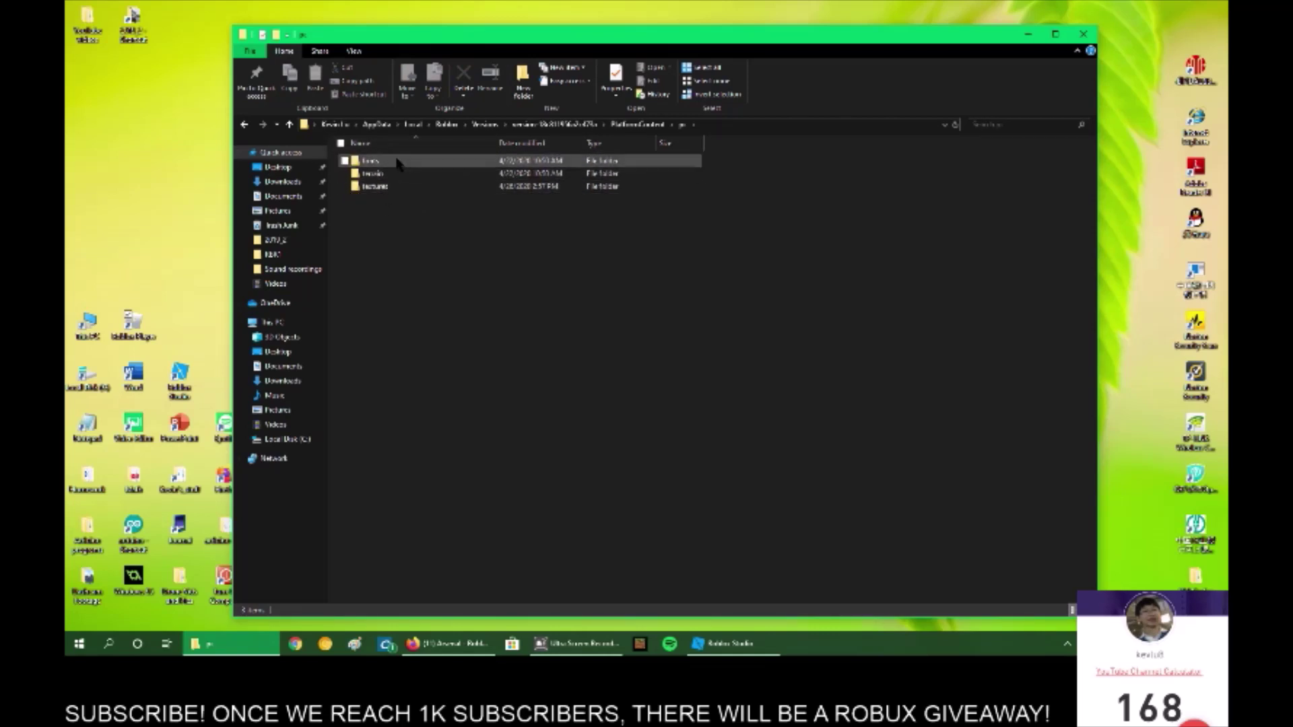
double_click(397, 192)
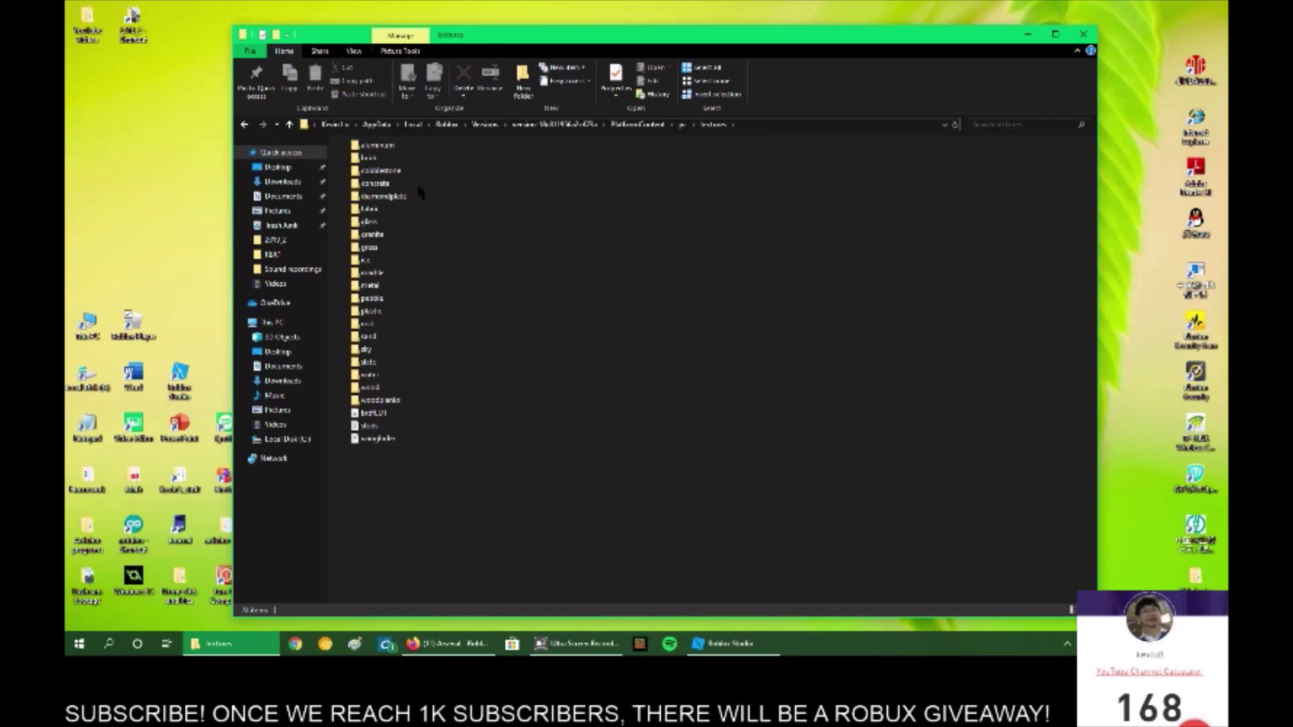
left_click(391, 147)
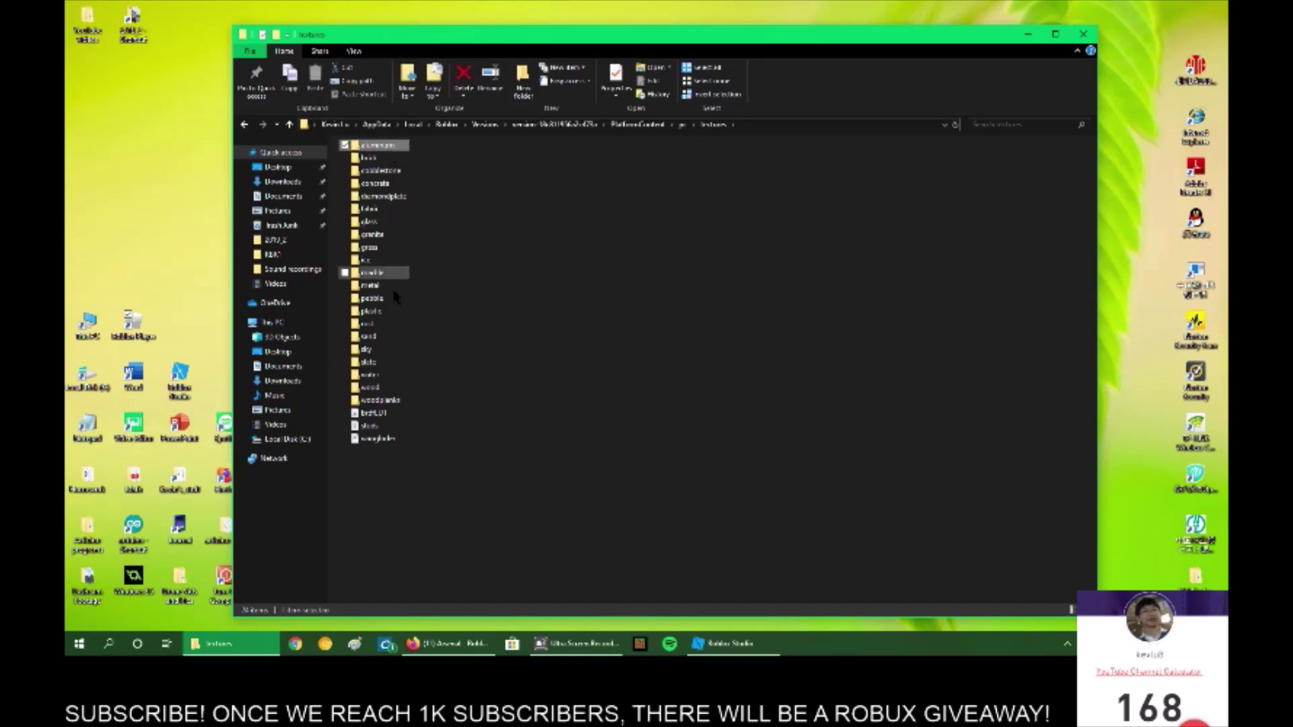
left_click(395, 338, "shift")
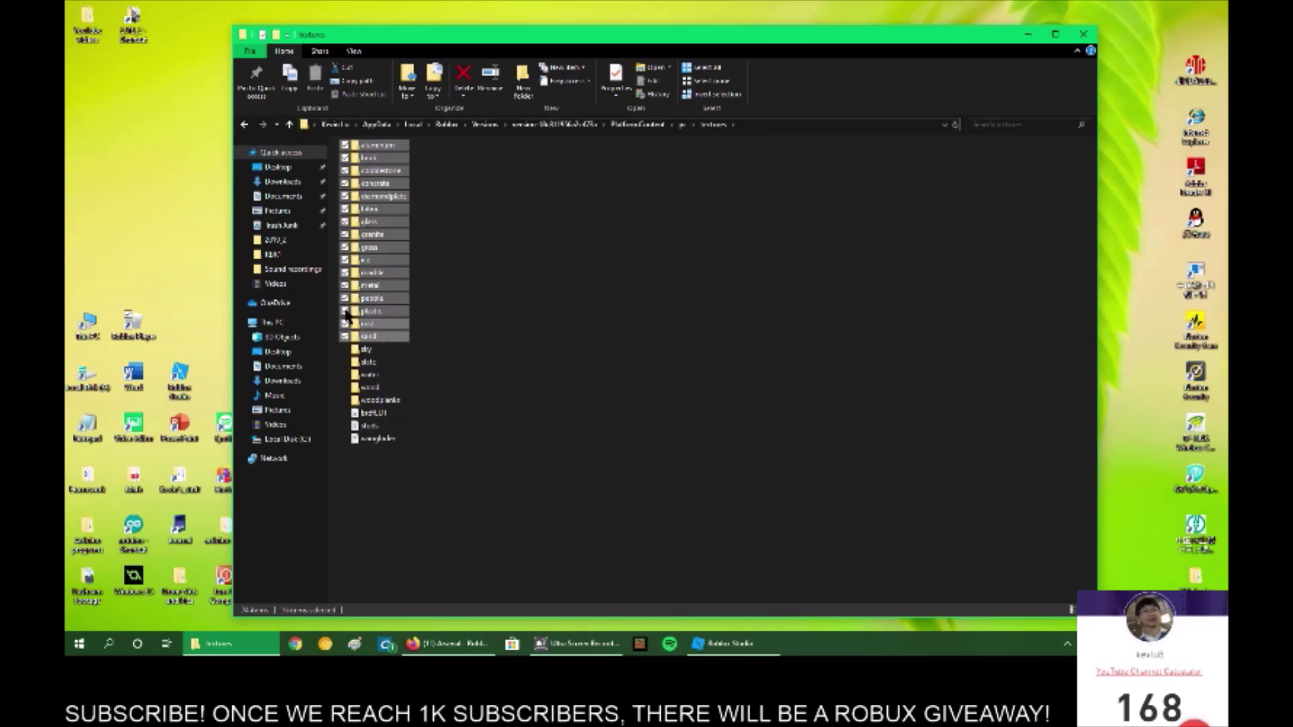
Create a new folder named Textures on the desktop
right_click(101, 236)
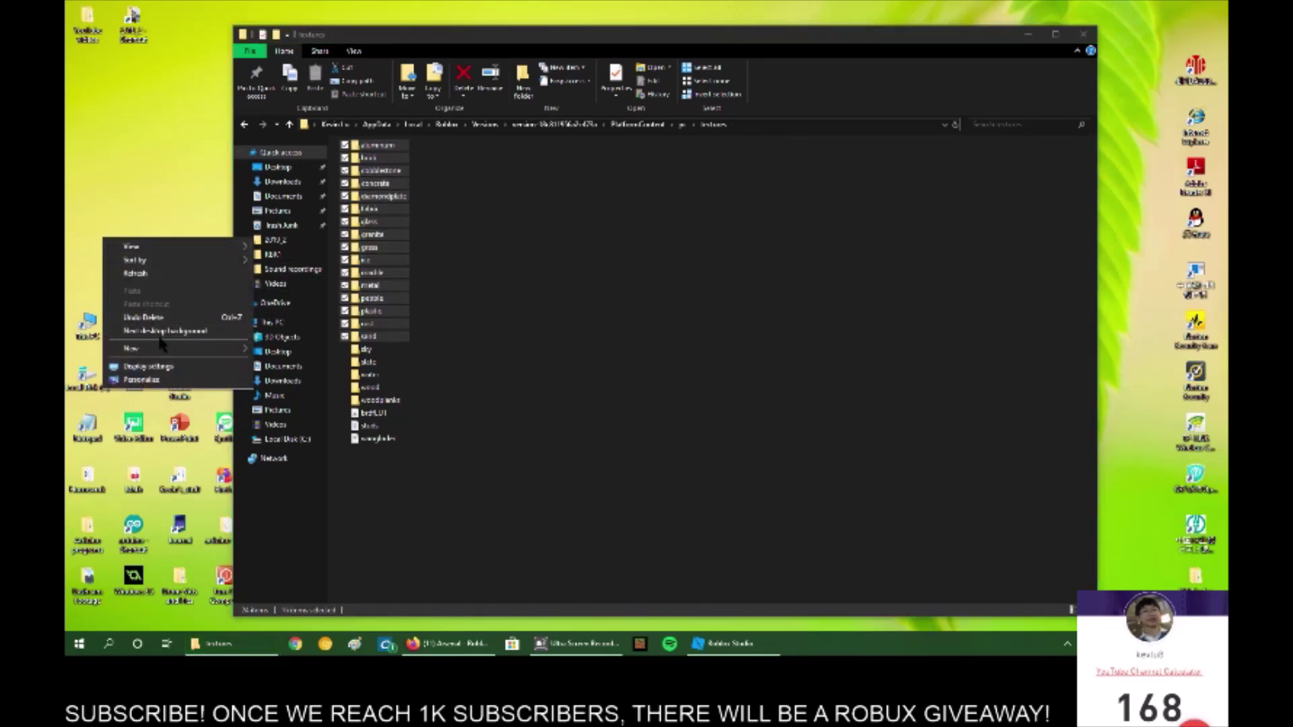
mouse_move(173, 353)
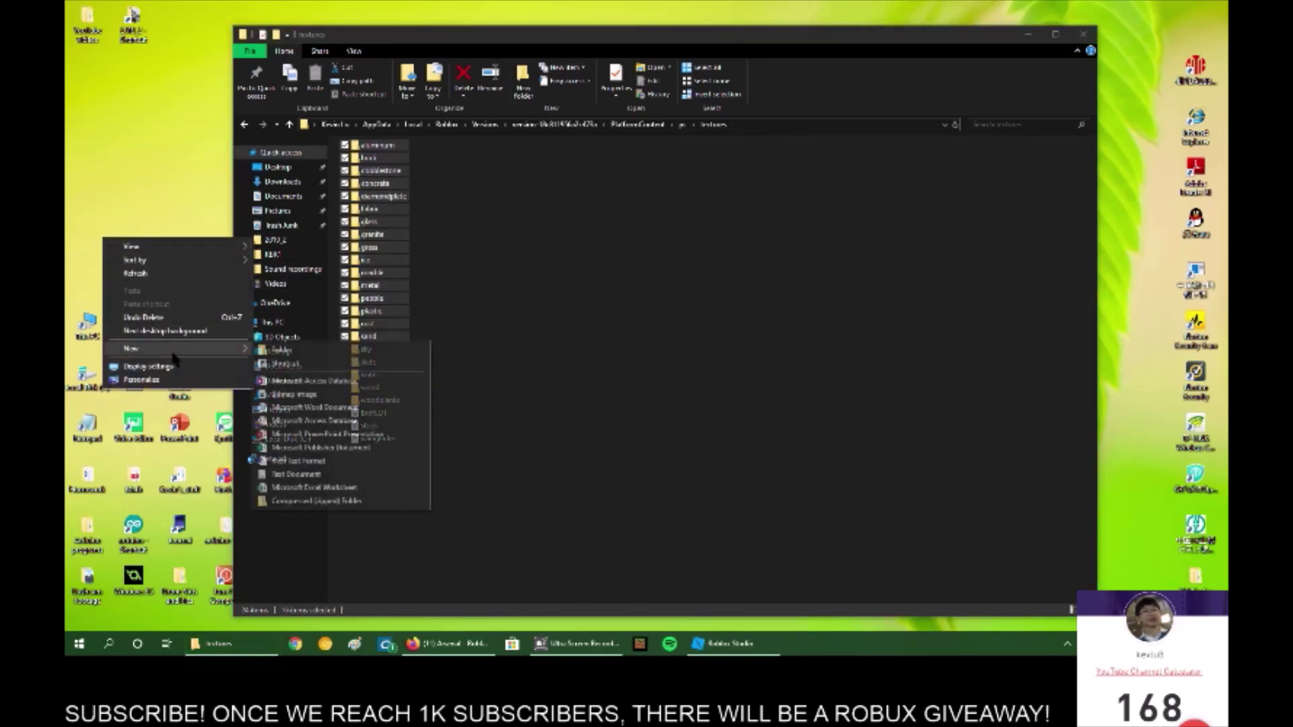
left_click(275, 352)
type("Textures")
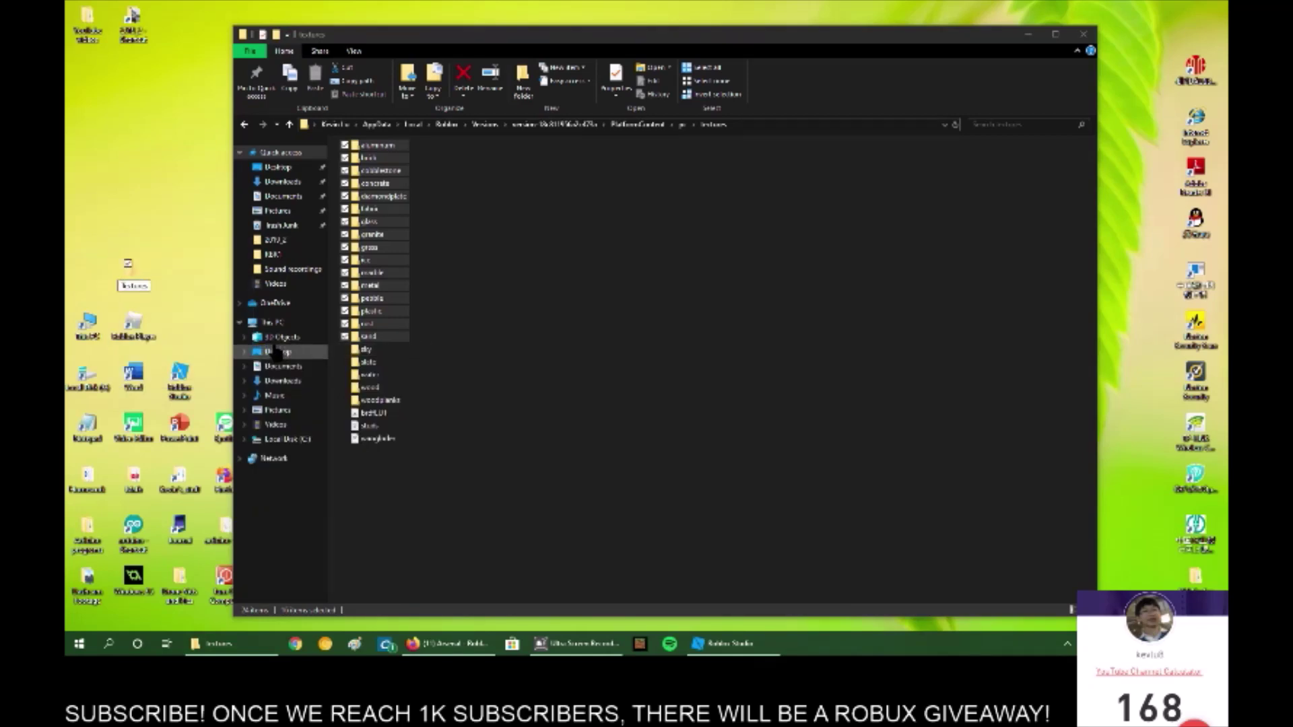
key("Return")
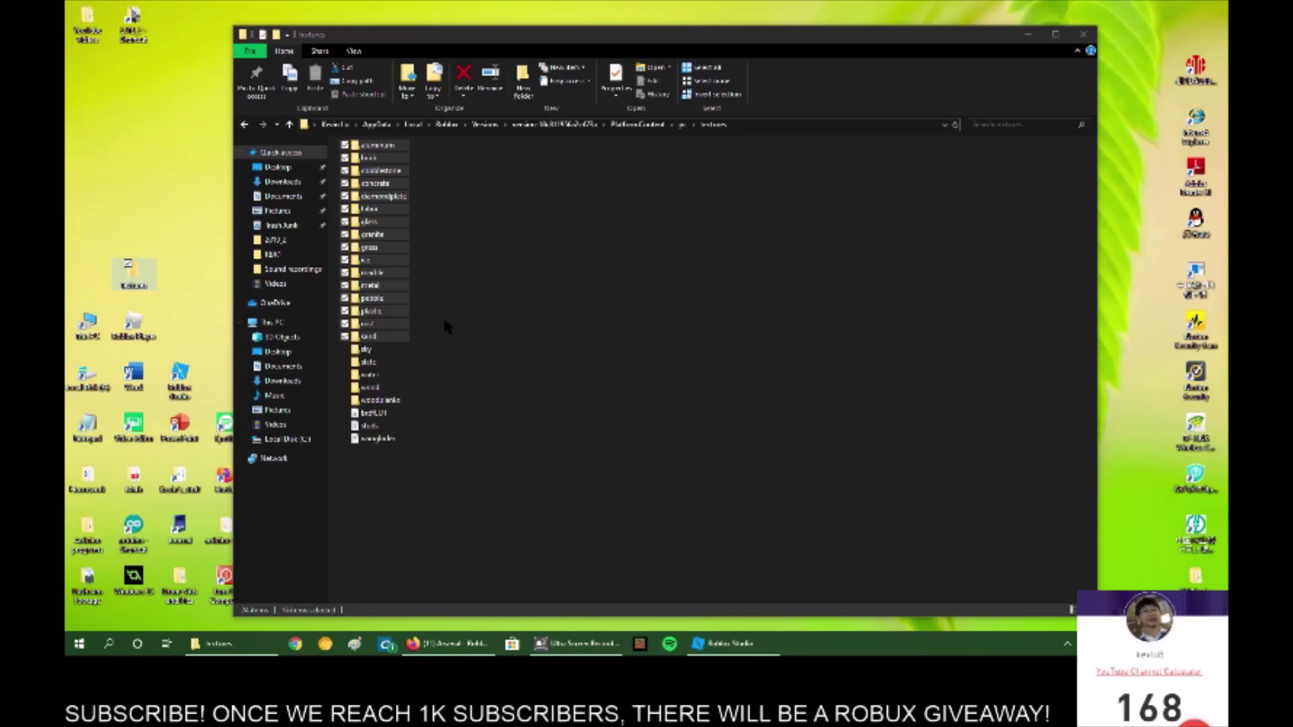
Move the folders from aluminum through sand out of Roblox's textures folder into the desktop Textures folder
left_click(485, 322)
left_click_drag(423, 349, 370, 194)
left_click(559, 310)
left_click(391, 146)
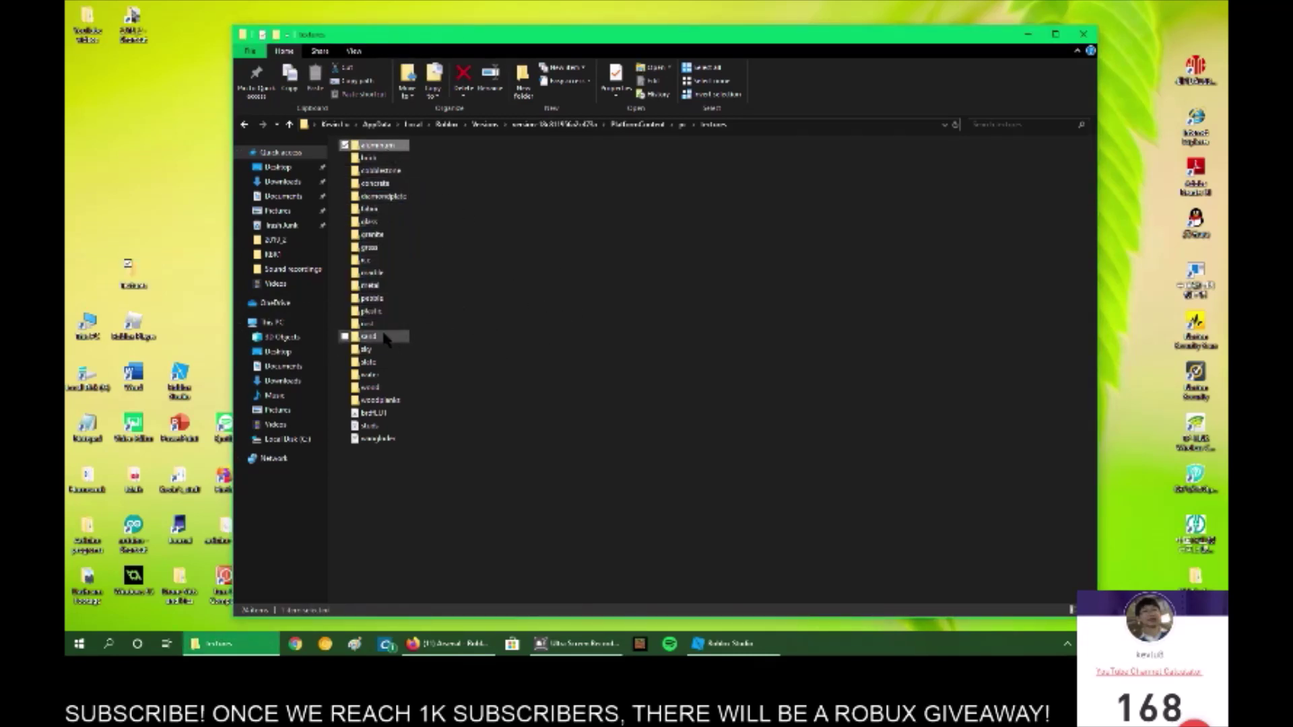
left_click(383, 339, "shift")
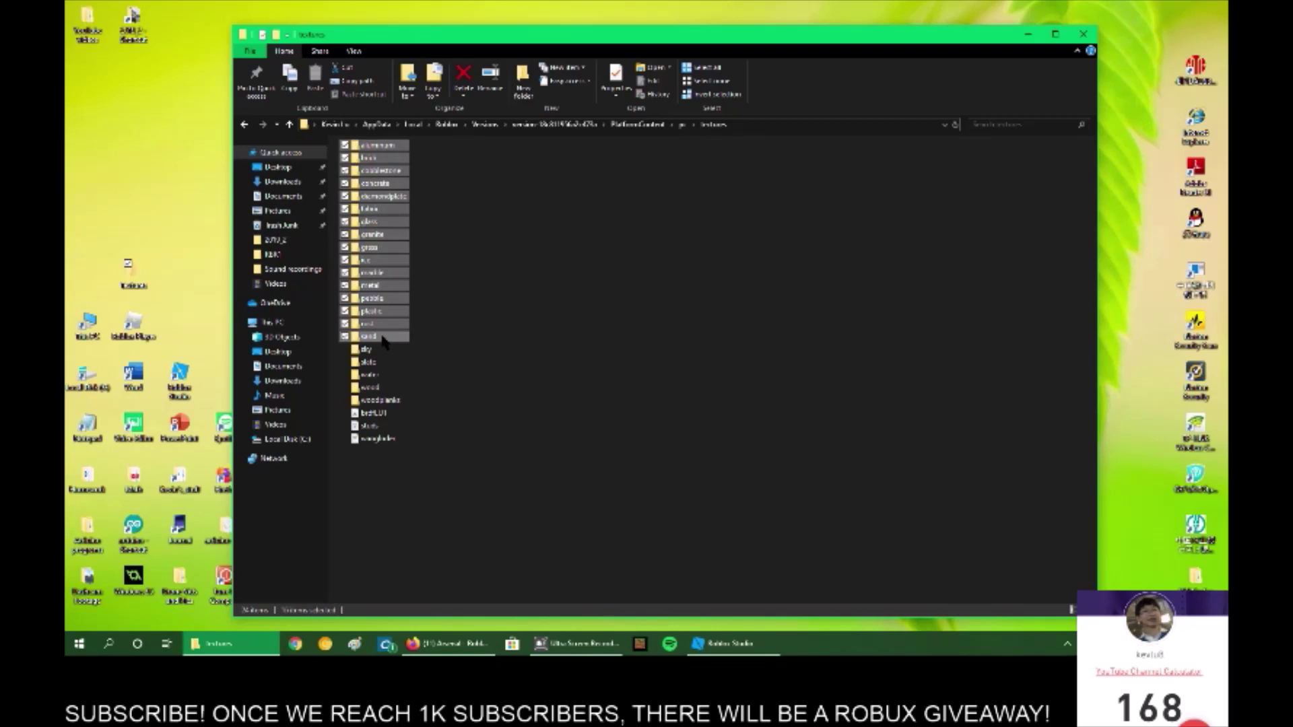
double_click(128, 280)
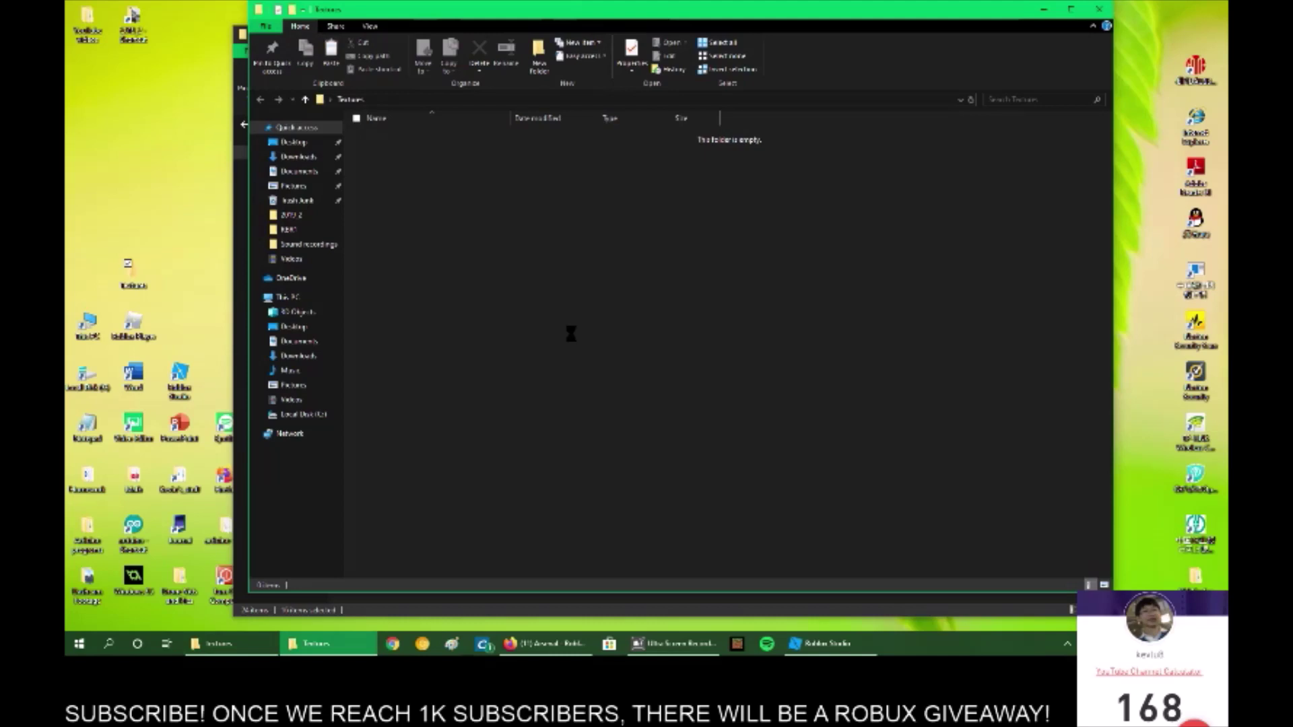
key("ctrl+v")
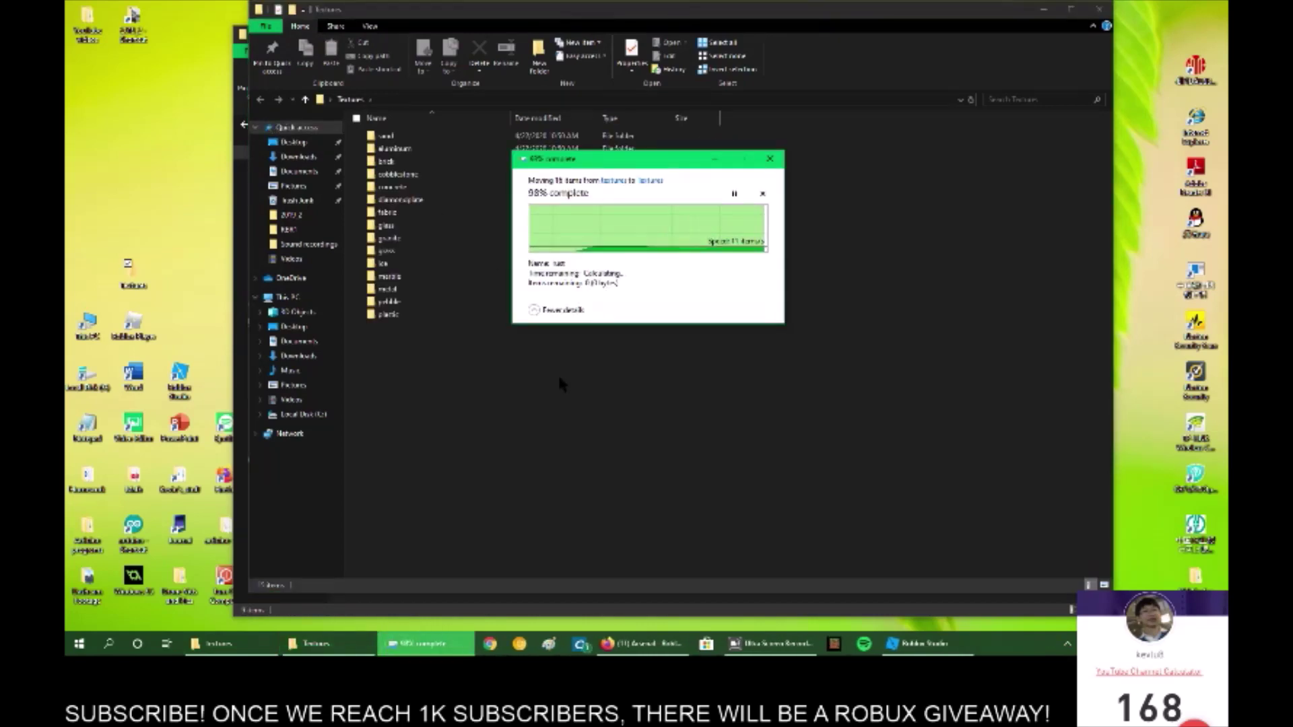
Move the slate, water, wood and woodplanks folders into the desktop Textures folder as well, and close both folder windows
left_click(237, 49)
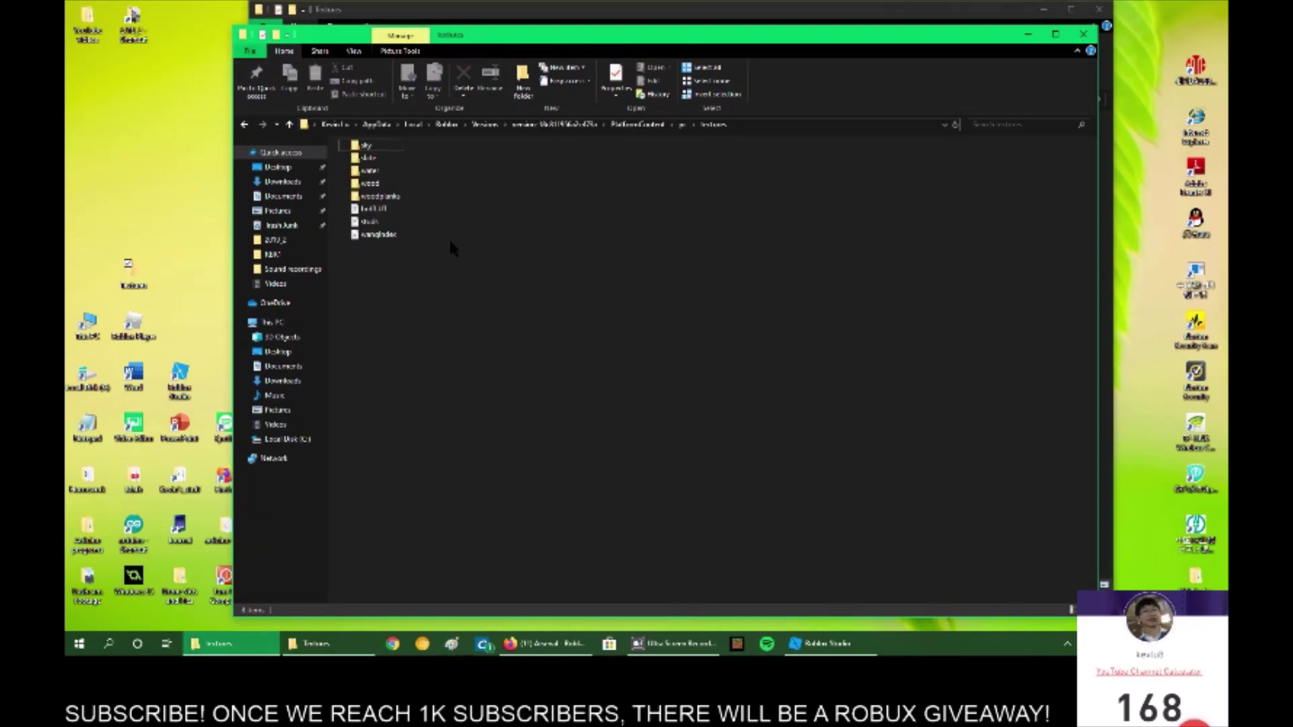
left_click_drag(412, 160, 390, 198)
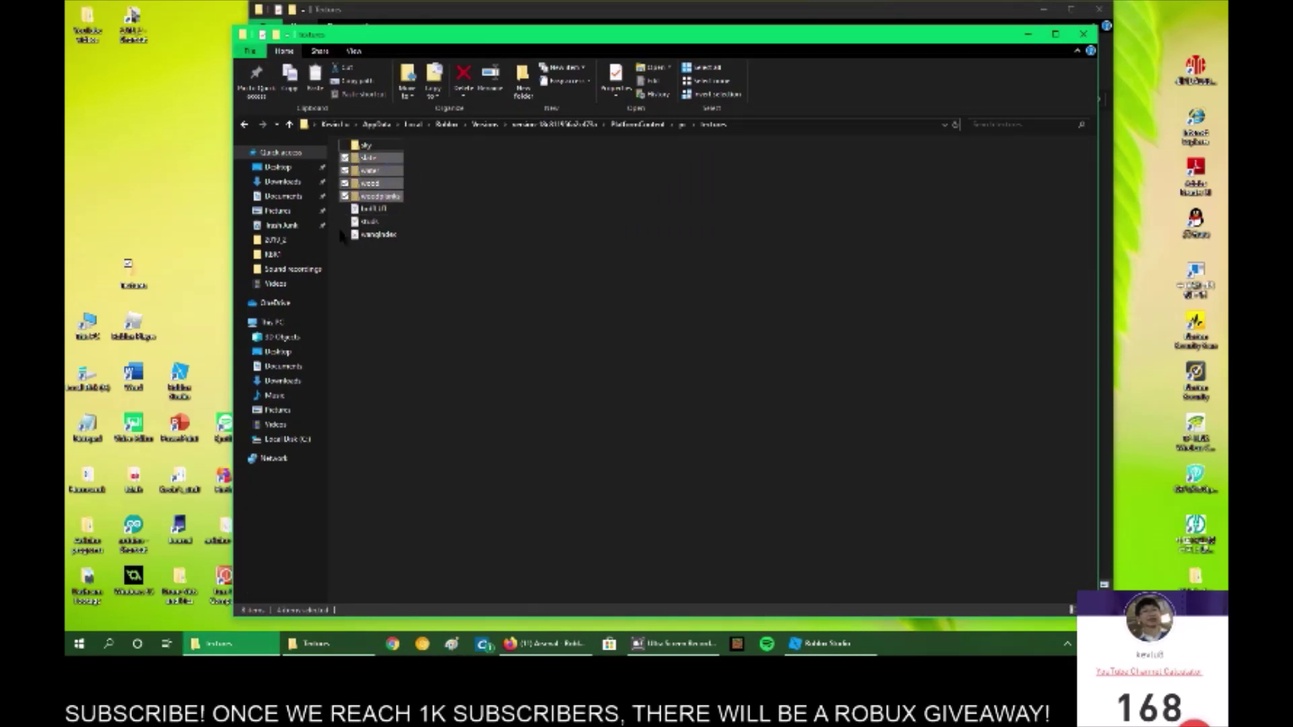
double_click(127, 279)
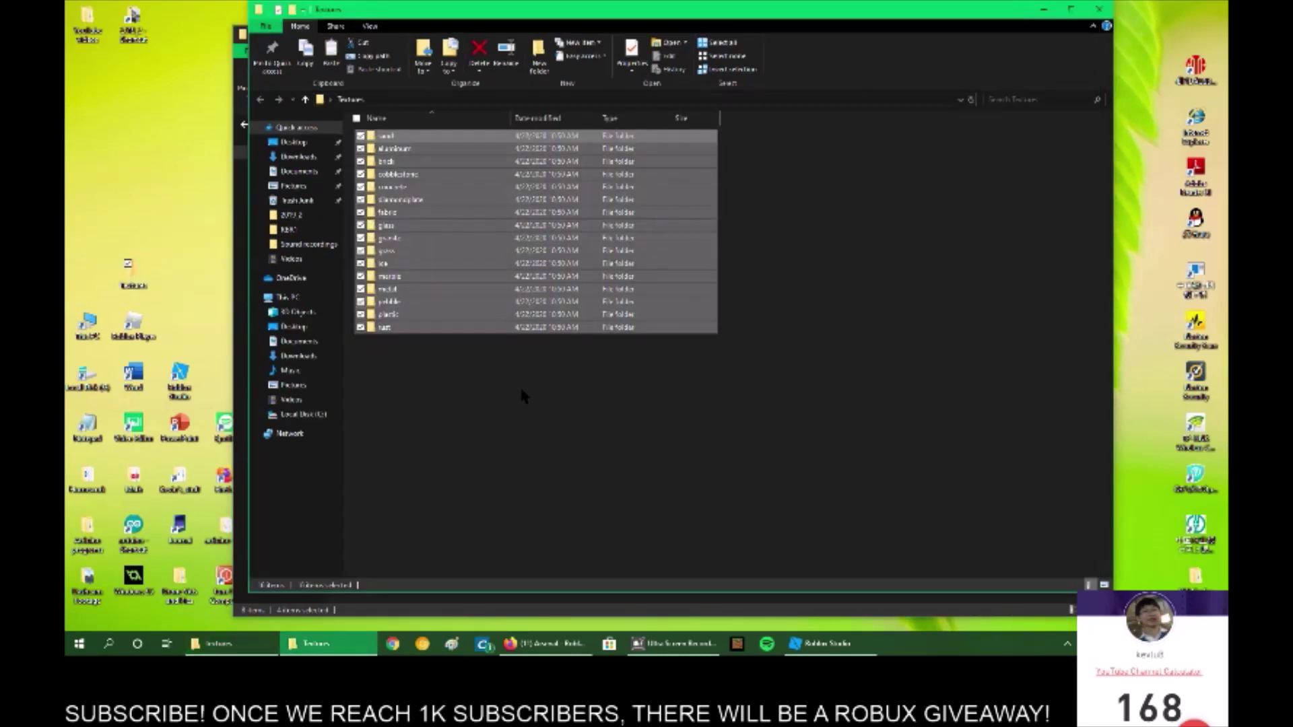
left_click(520, 390)
key("ctrl+v")
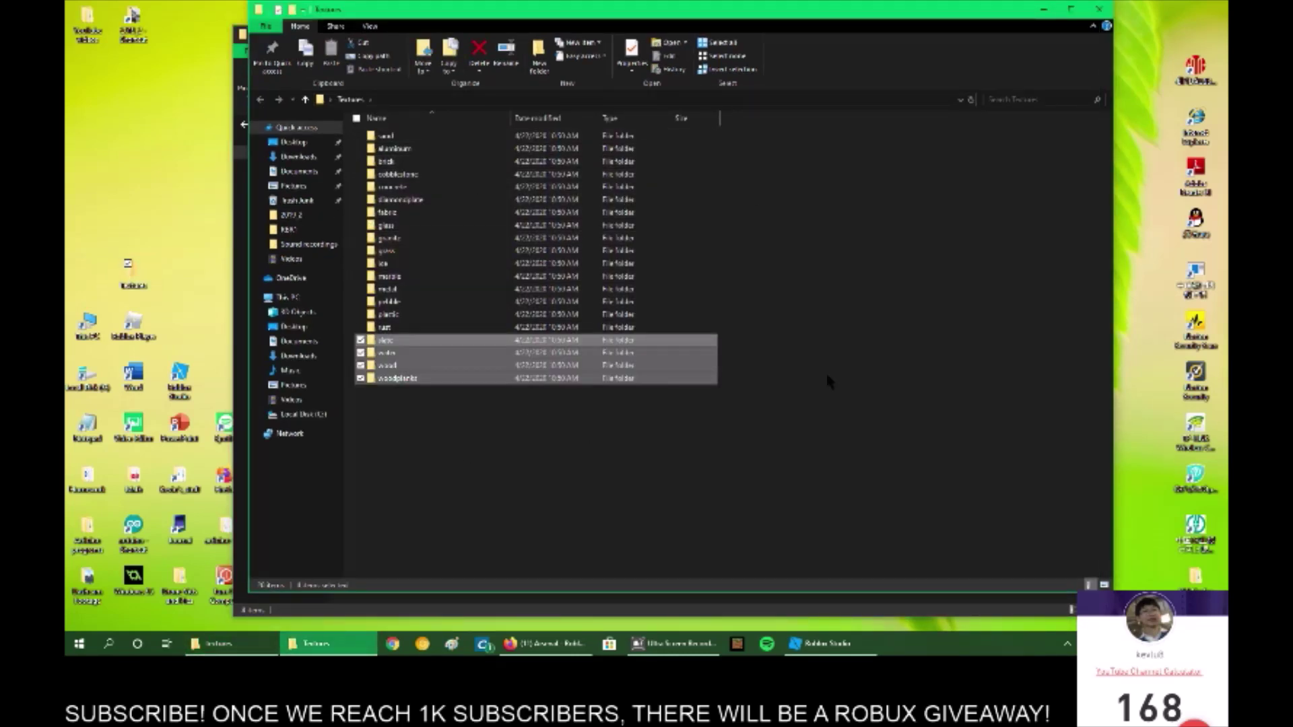
left_click(809, 432)
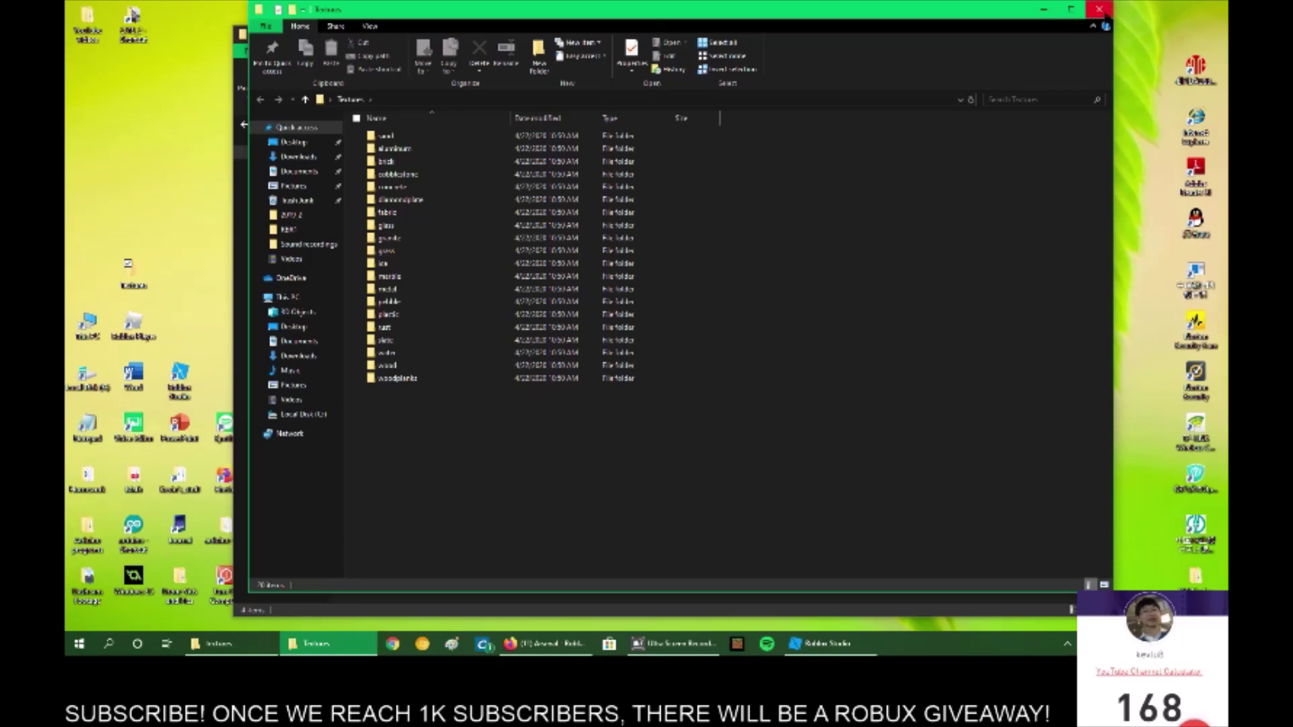
left_click(1100, 10)
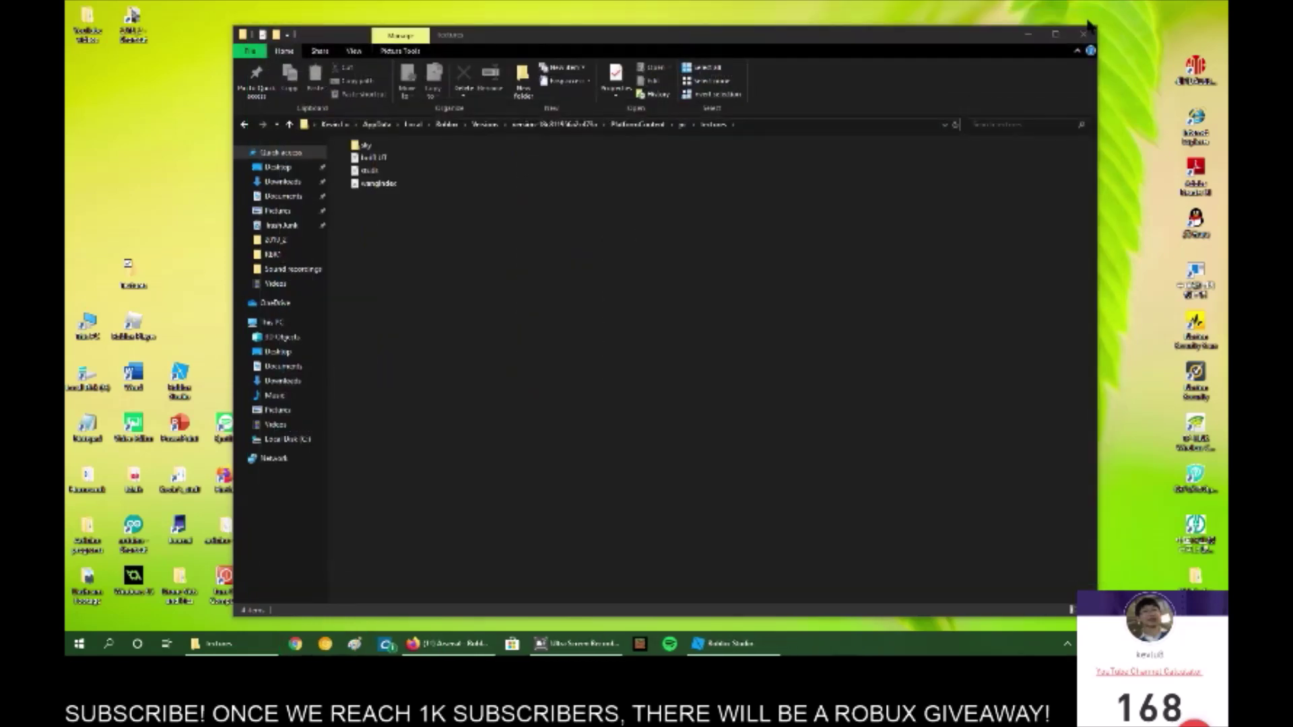
left_click(1083, 37)
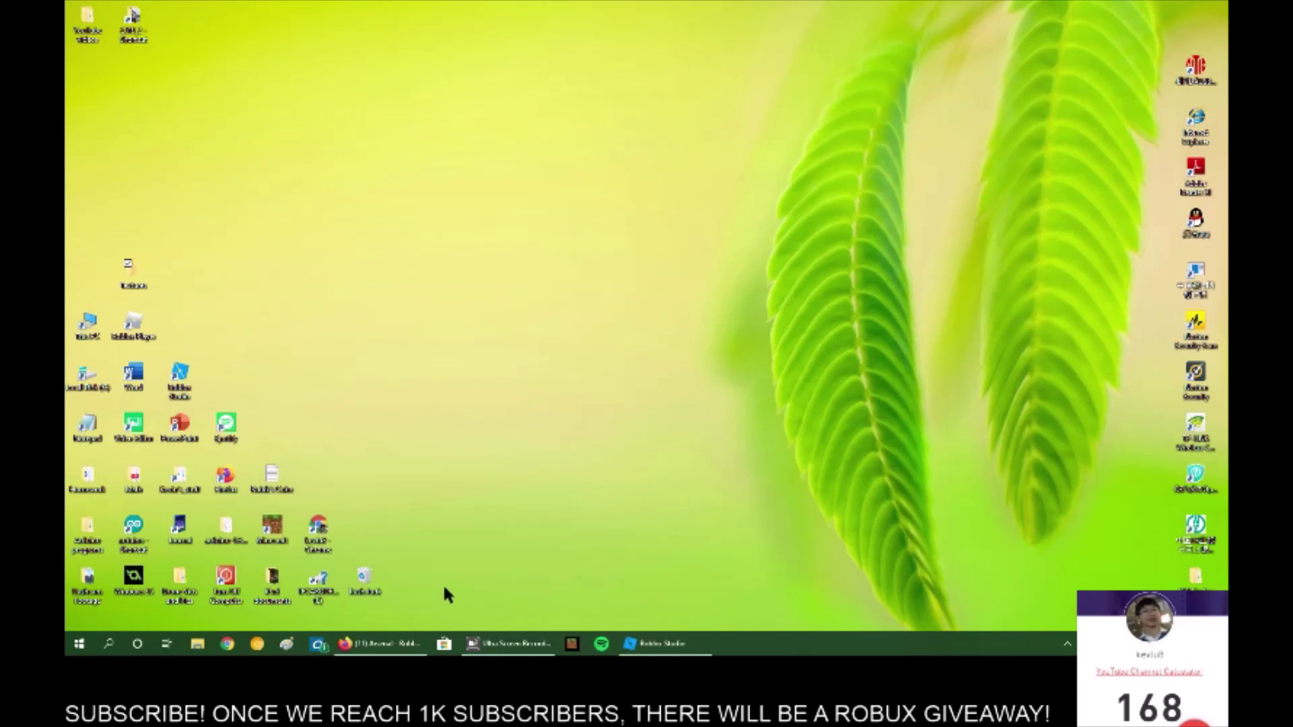
Switch to Firefox, launch Arsenal from its Roblox page and dismiss the download and install prompt
left_click(409, 643)
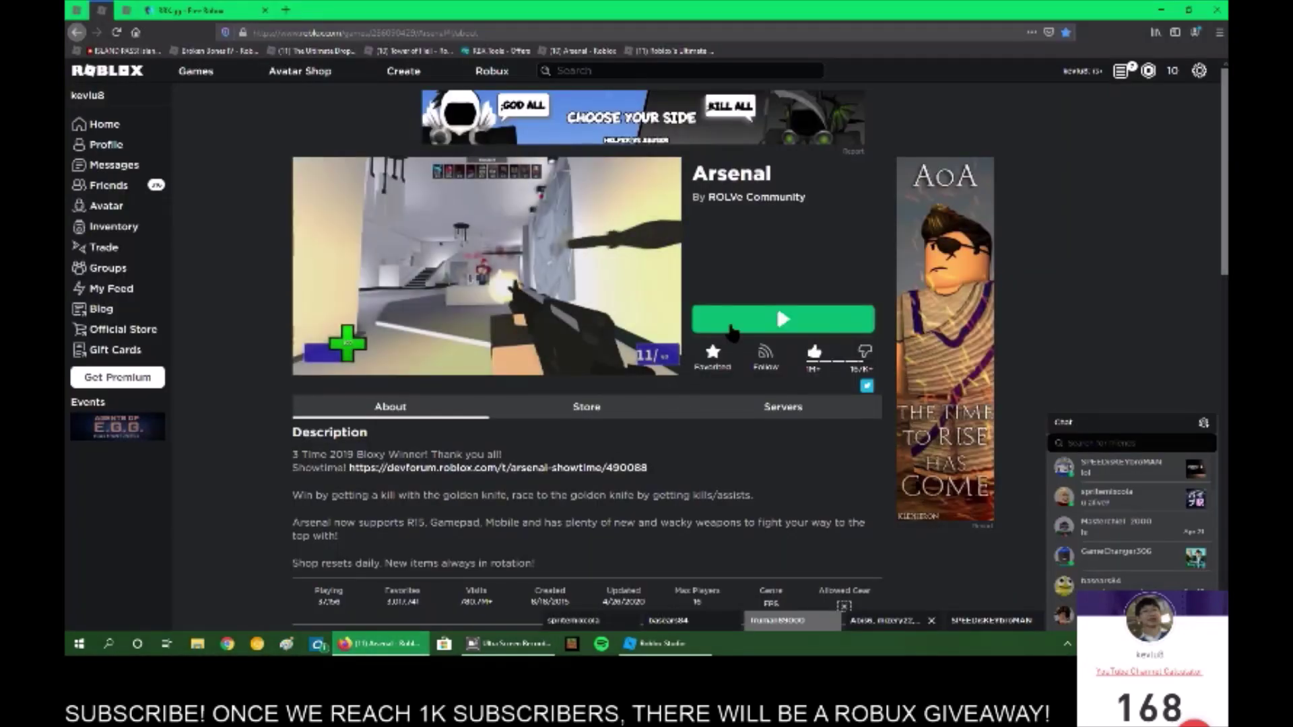
left_click(733, 328)
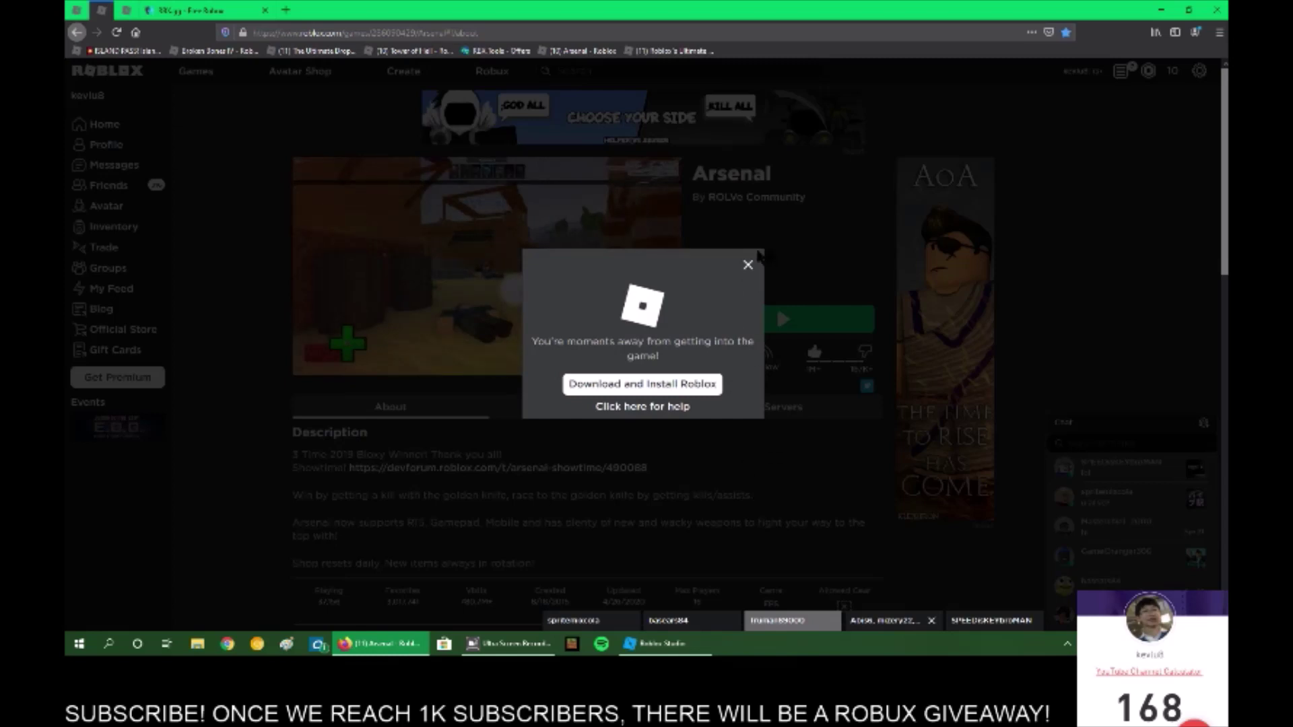
left_click(747, 266)
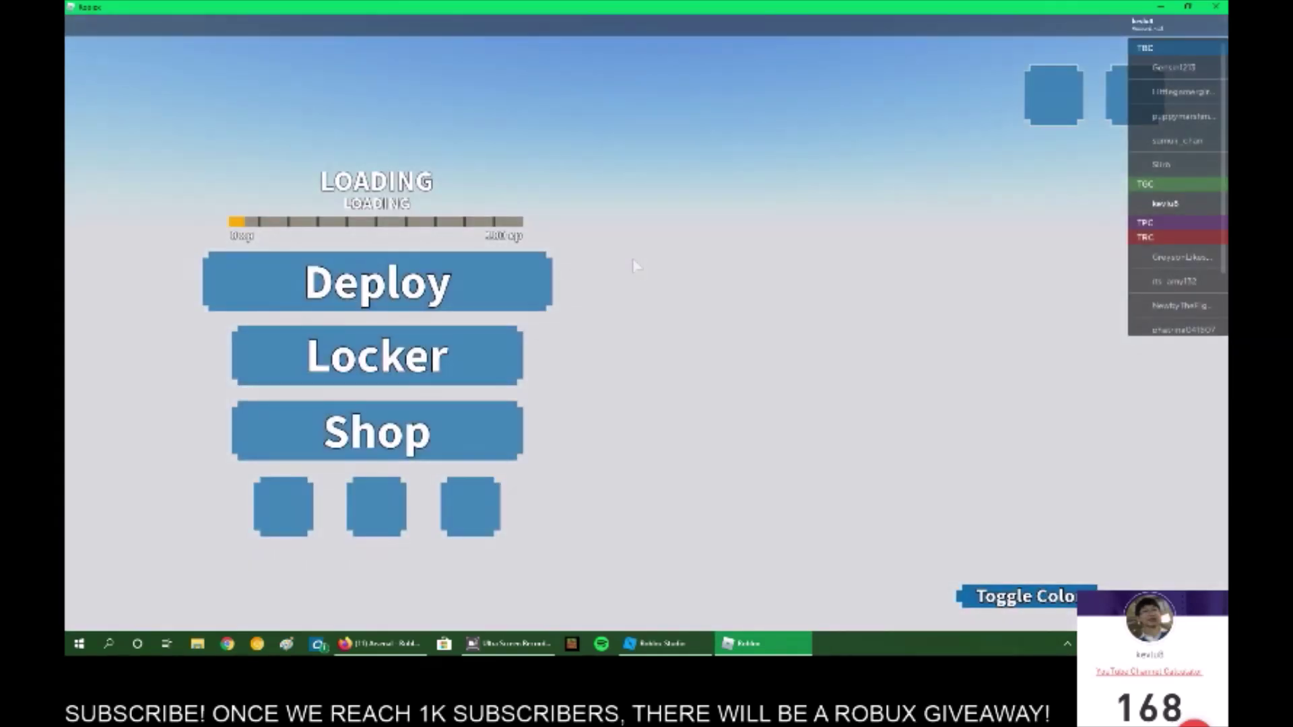
Set Roblox's Graphics Quality to the lowest level and return to the Arsenal main menu
key("Escape")
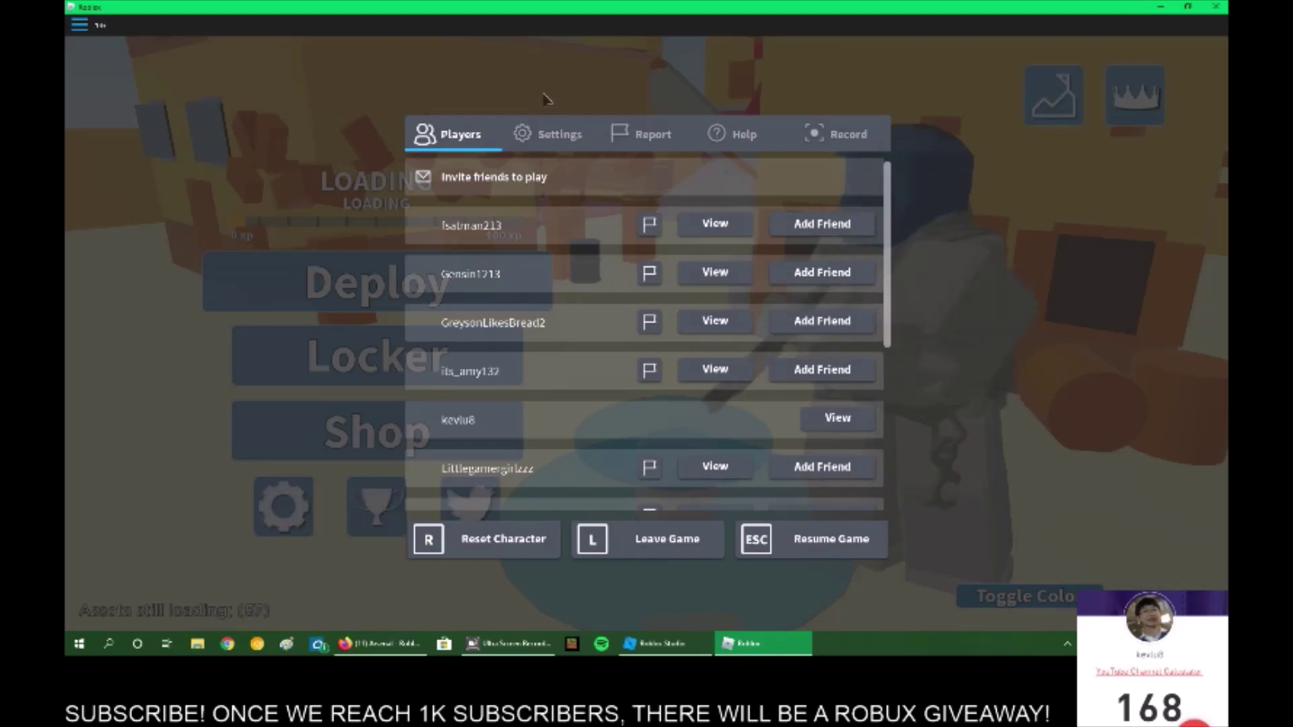
left_click(554, 135)
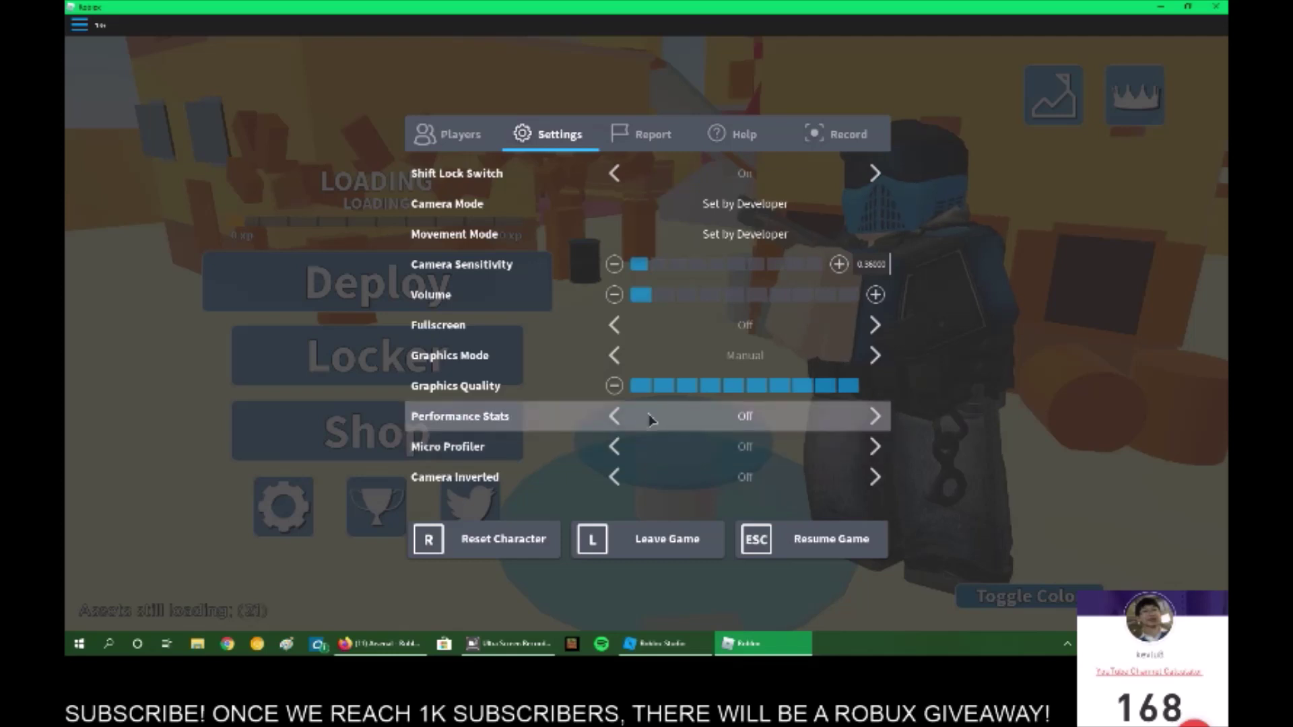
left_click(646, 388)
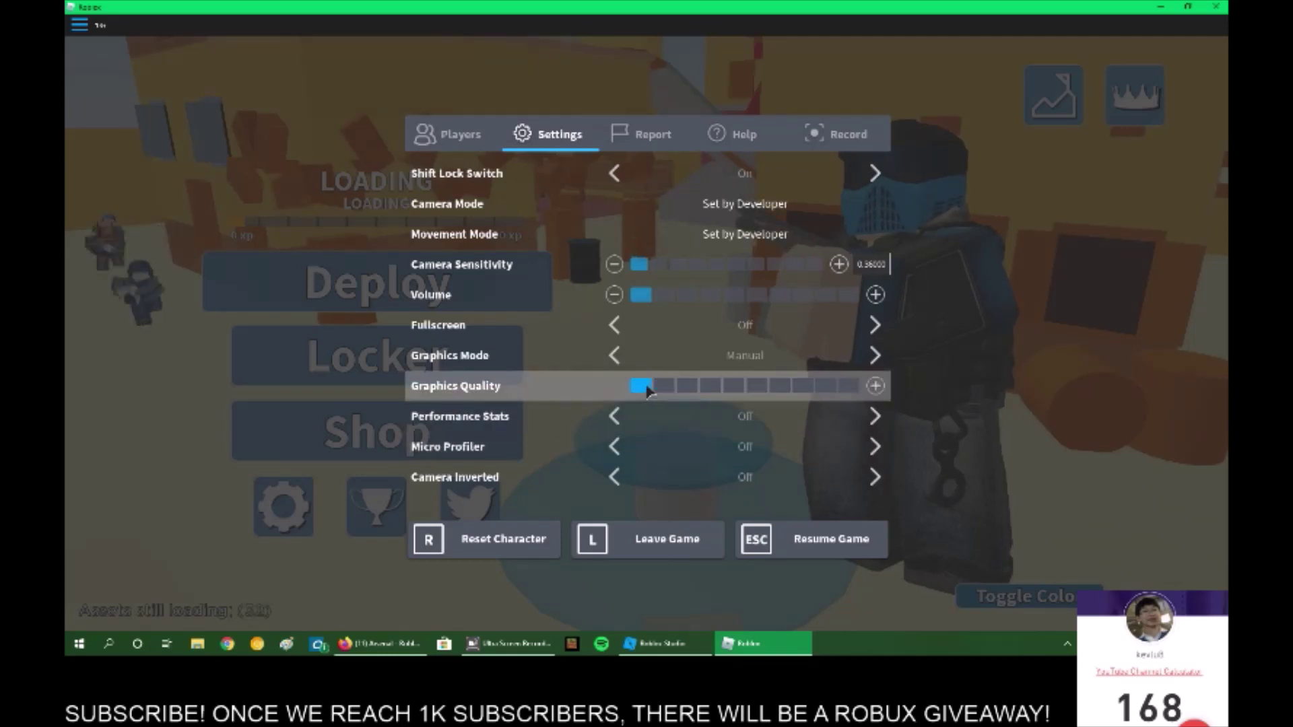
key("Escape")
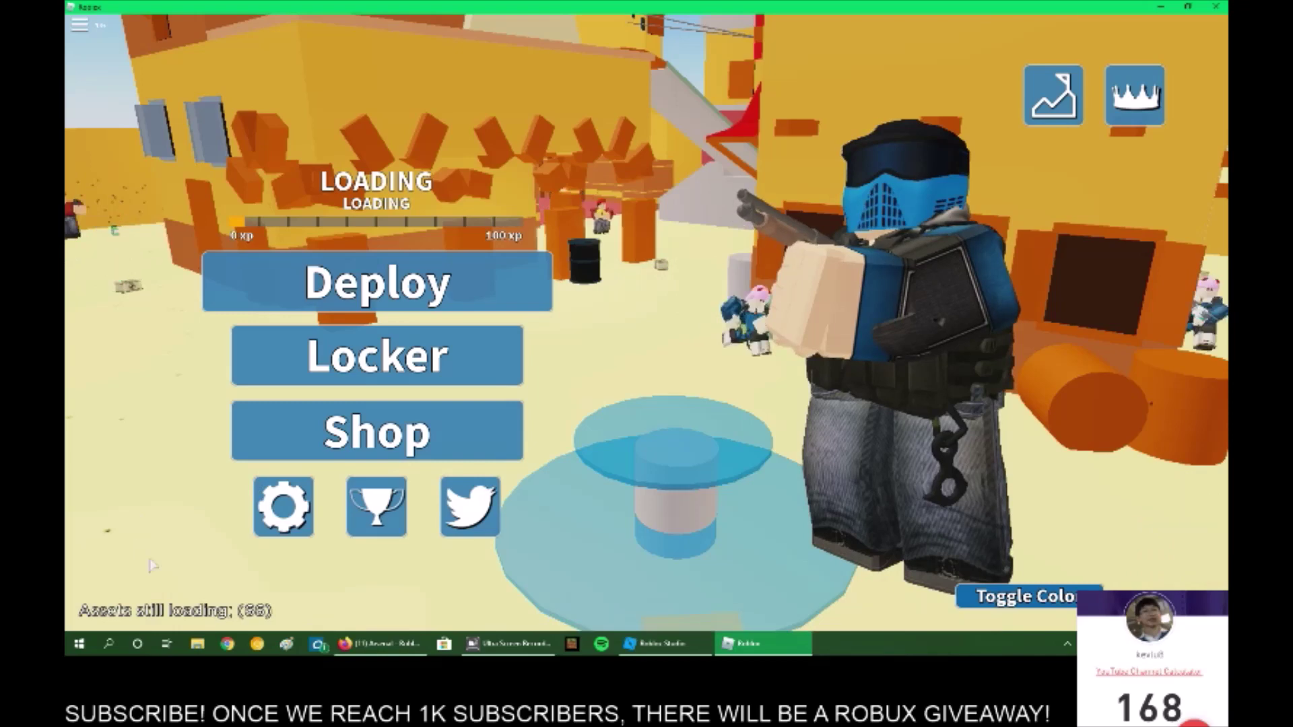
Review Arsenal's Display settings, including Shadows, Viewport Character and Particle Physics, and go back to the main menu
left_click(293, 519)
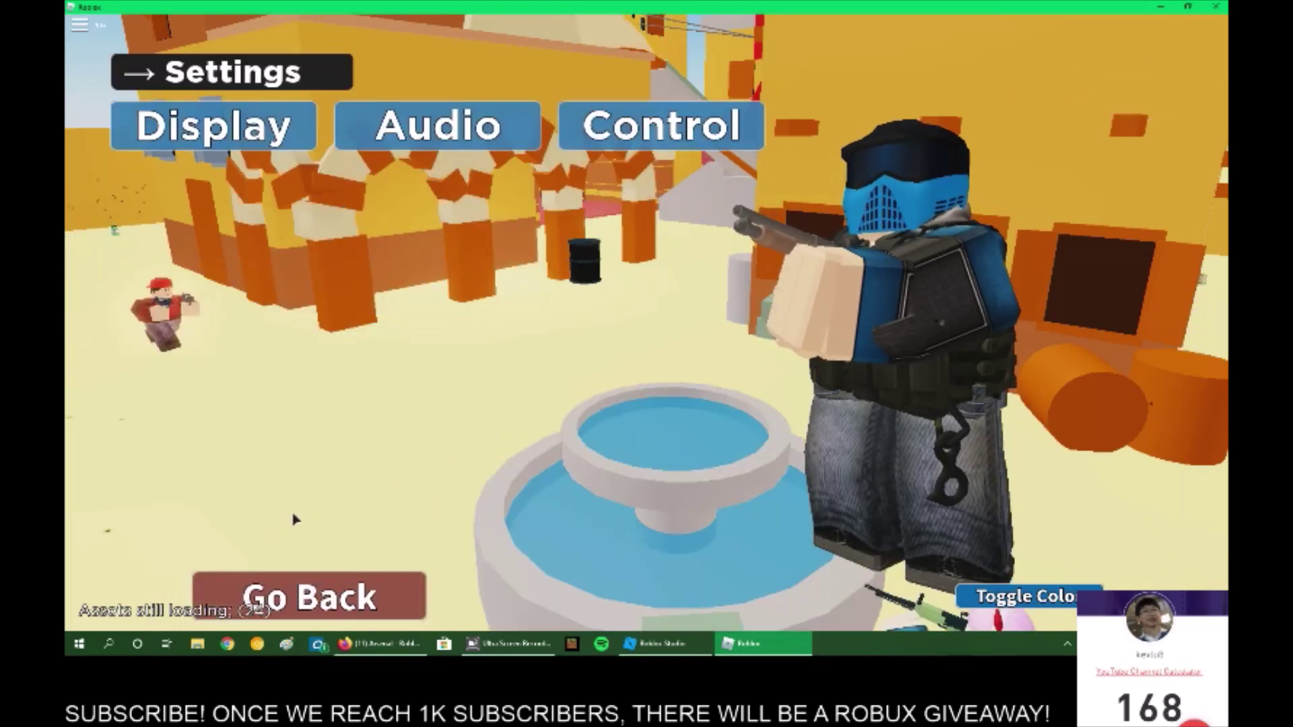
left_click(216, 128)
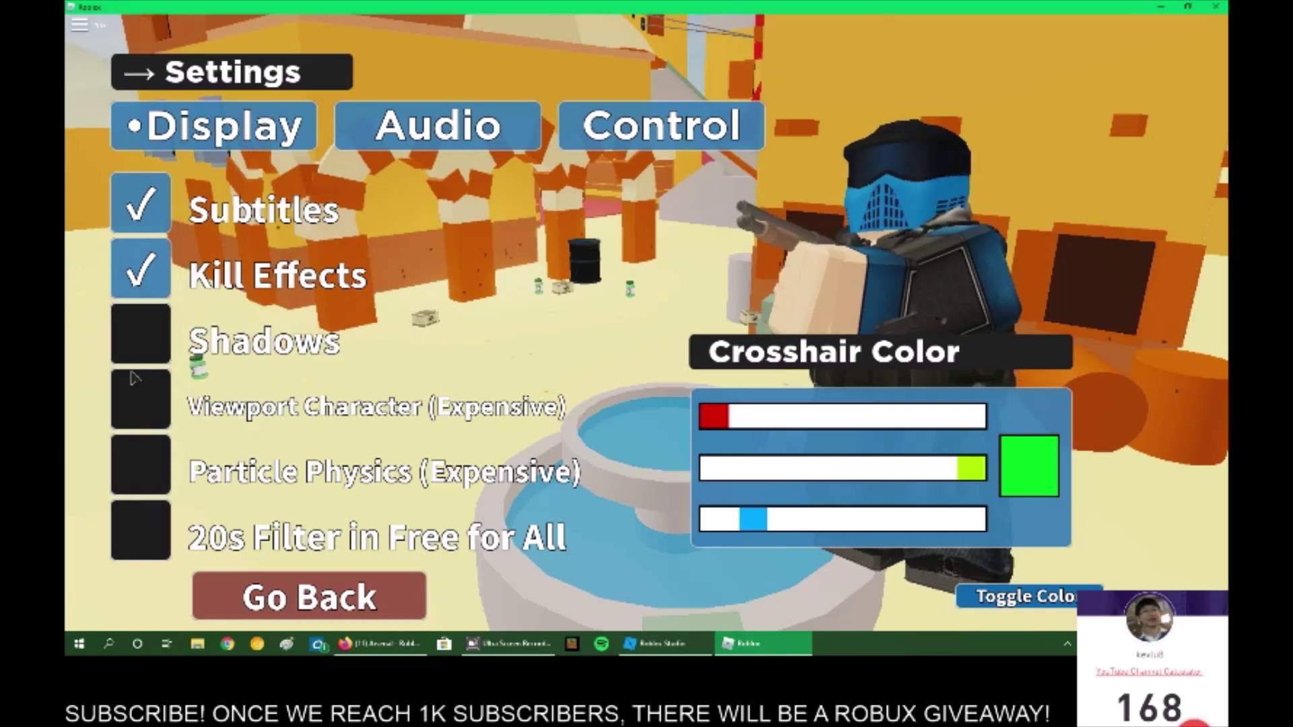
left_click(249, 588)
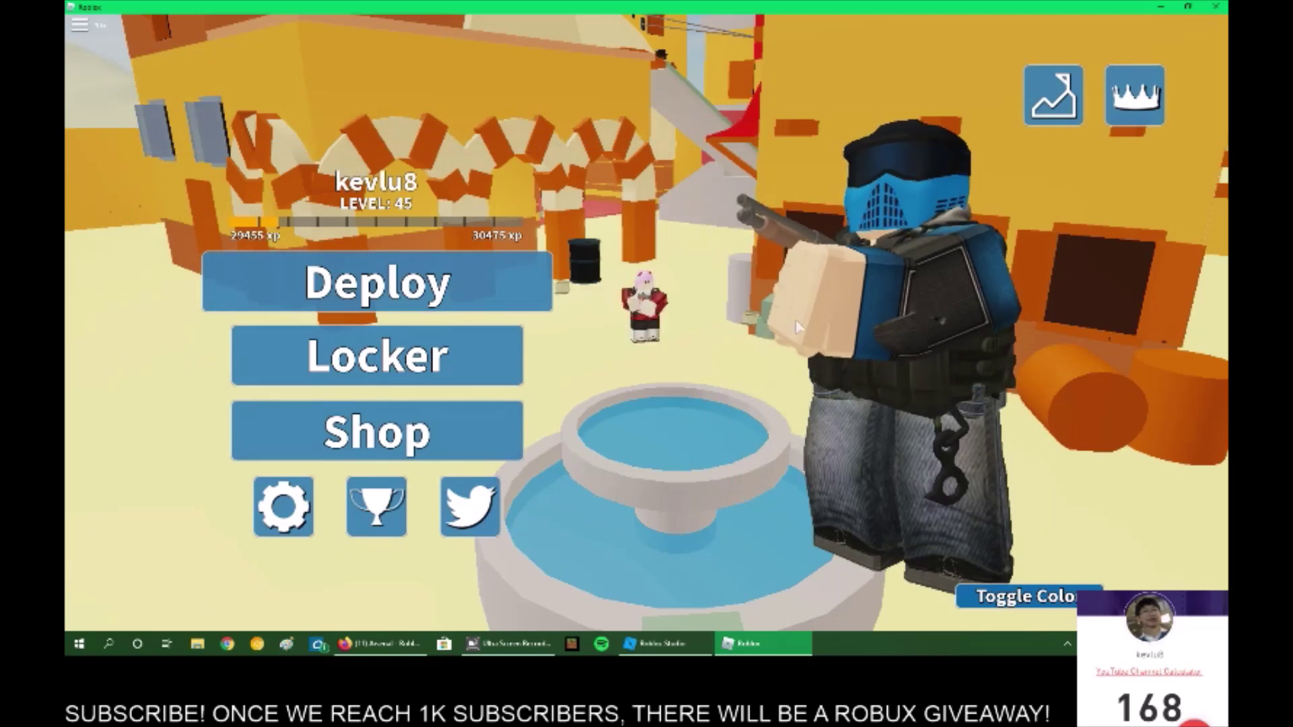
Restore the Roblox window to a smaller size over the browser page, deploy into the Arsenal match and move forward
left_click(1187, 6)
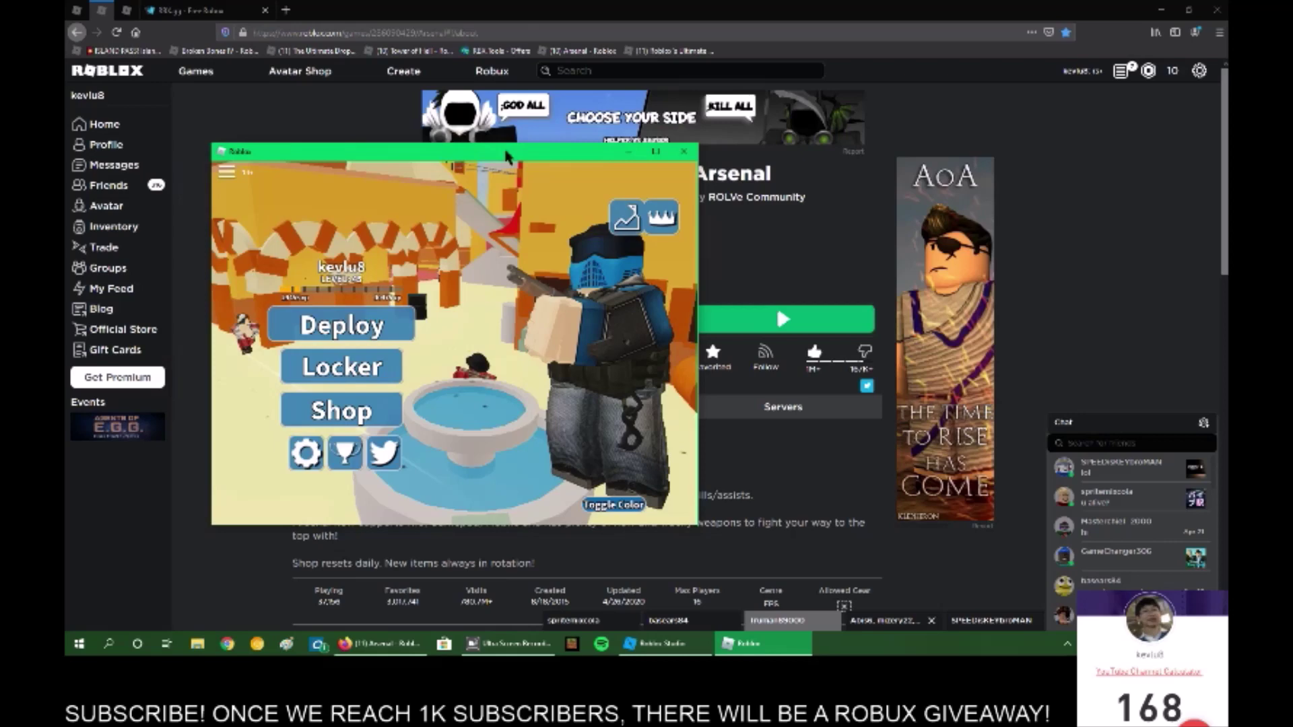
left_click_drag(508, 156, 763, 126)
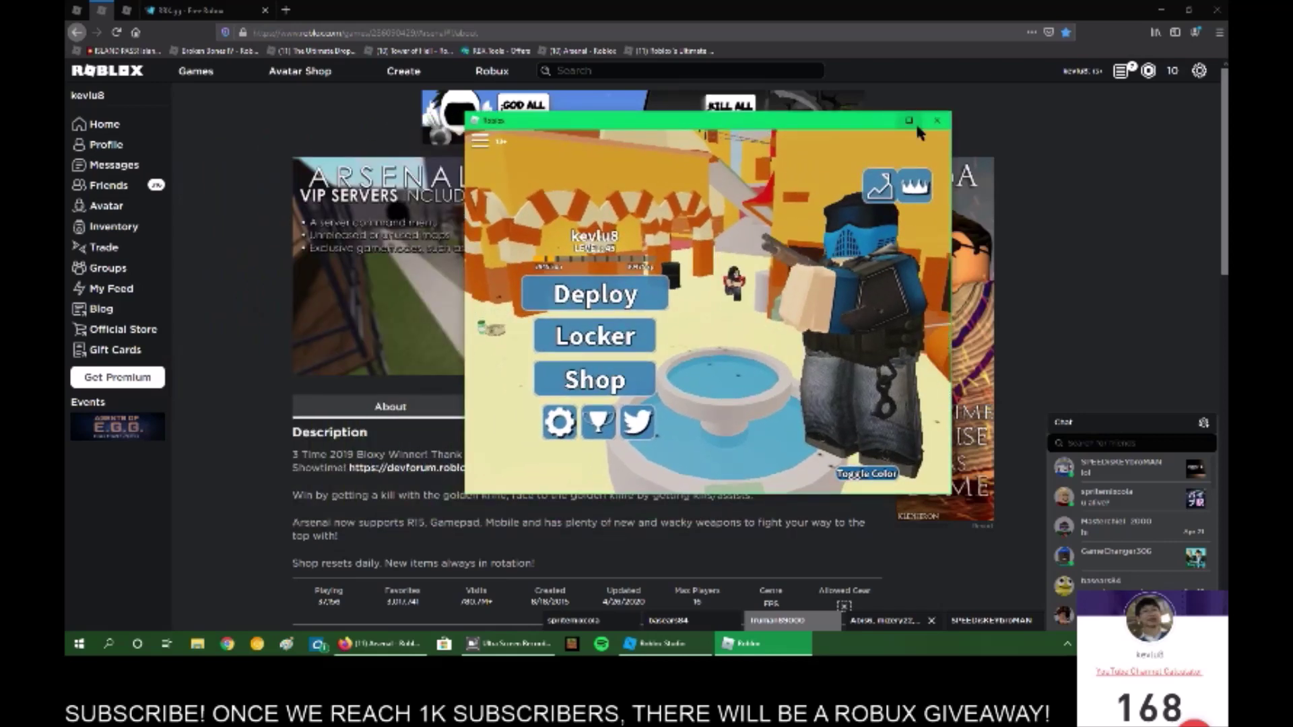
left_click(648, 282)
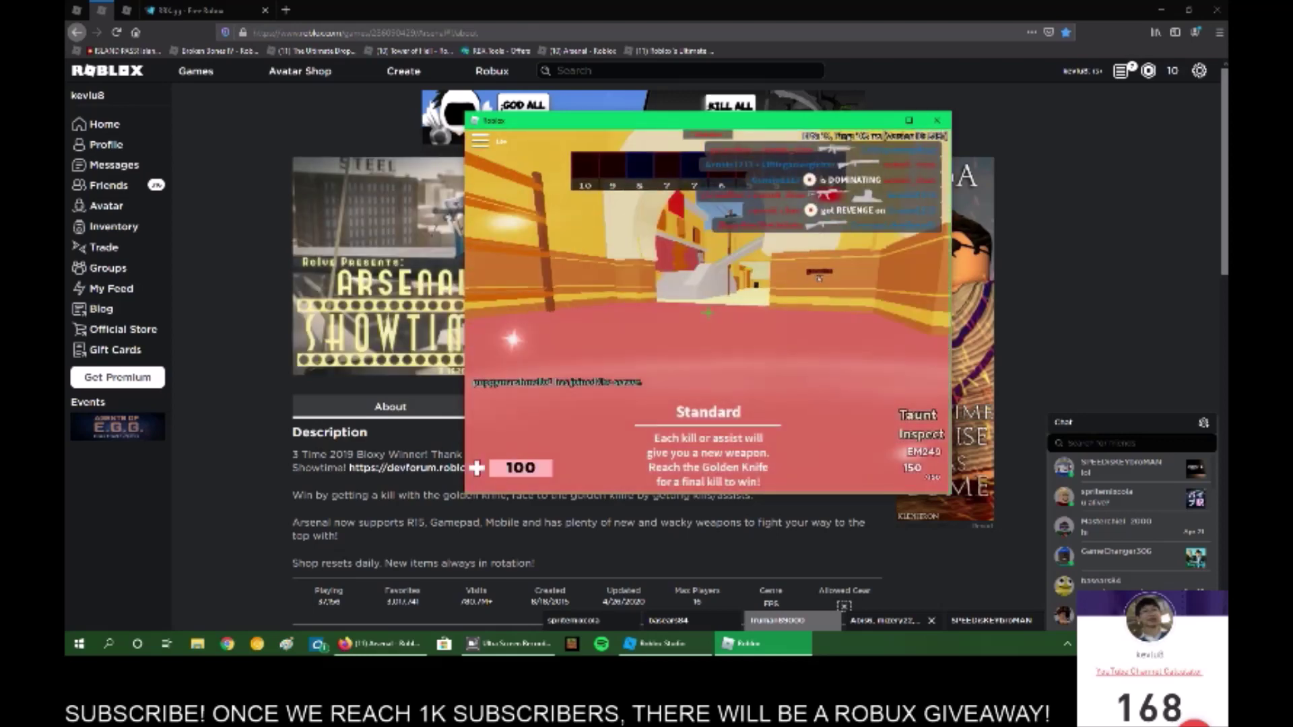
key("w")
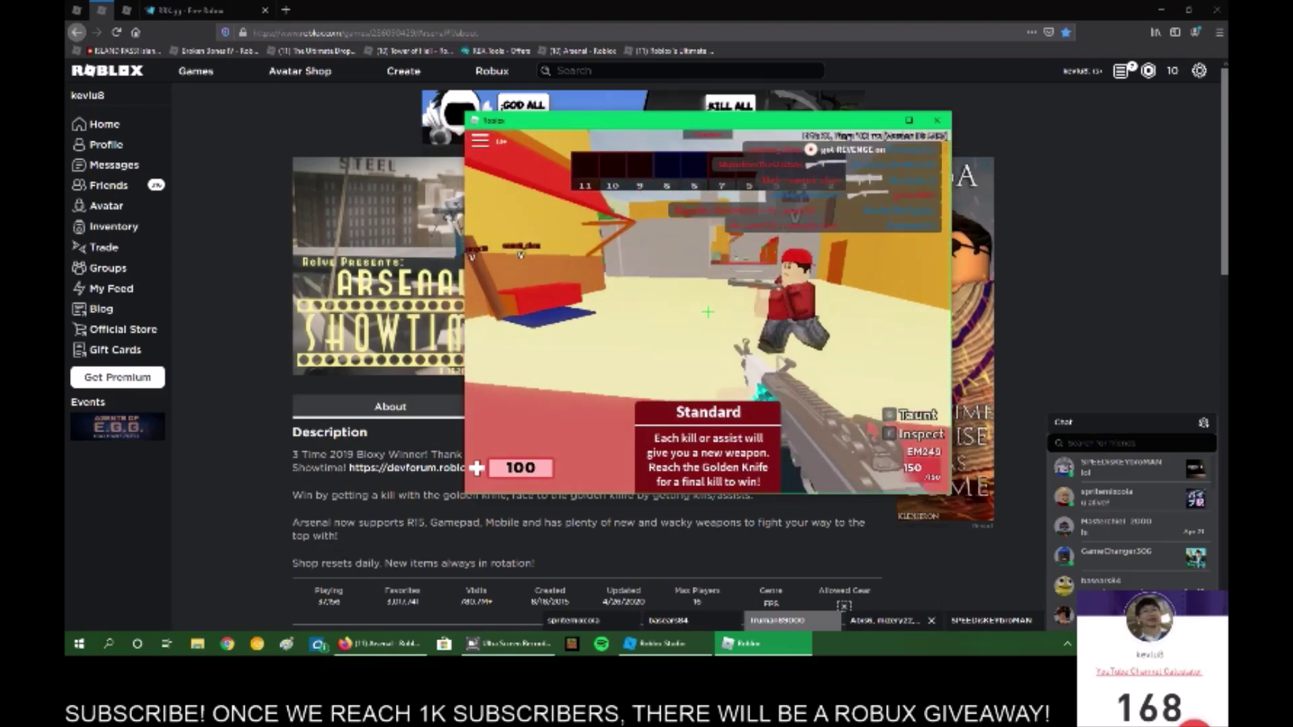
Open the in-game Roblox menu and maximize the game window
key("Escape")
left_click(909, 120)
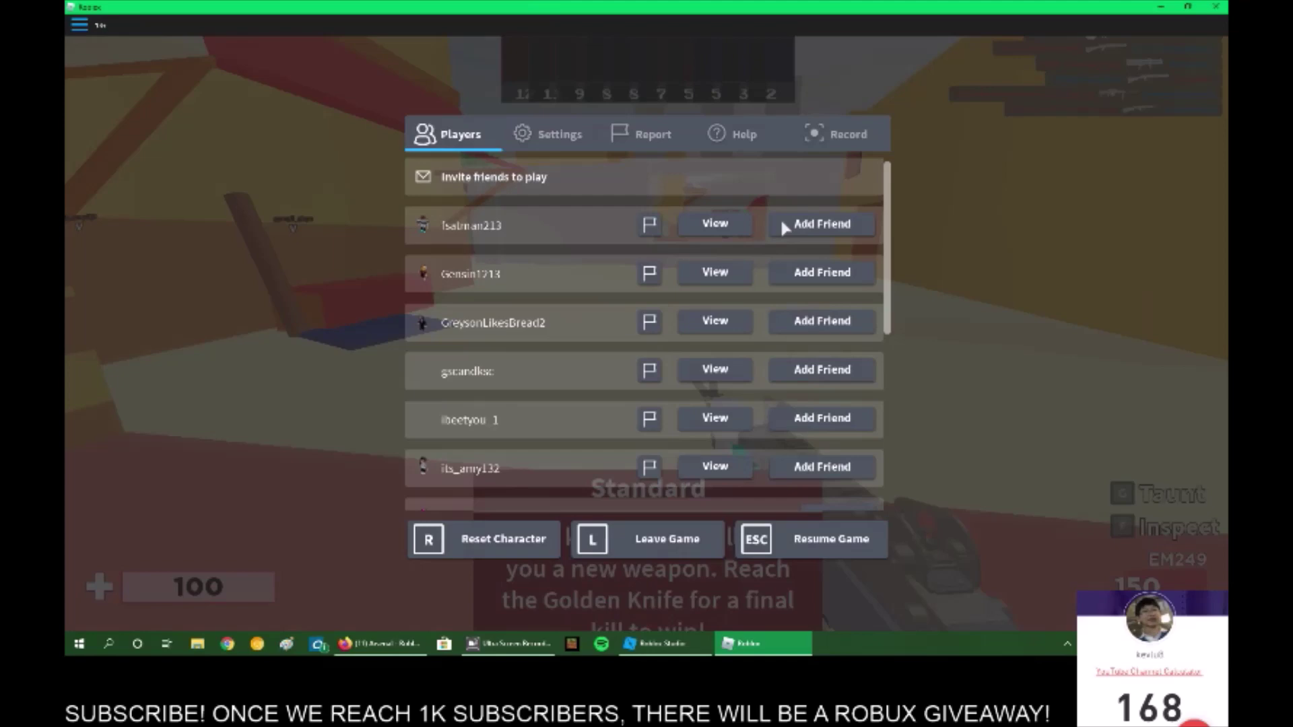
Resume the maximized Arsenal match, advance through the map while firing at an opponent, and close the game
key("Escape")
key("w")
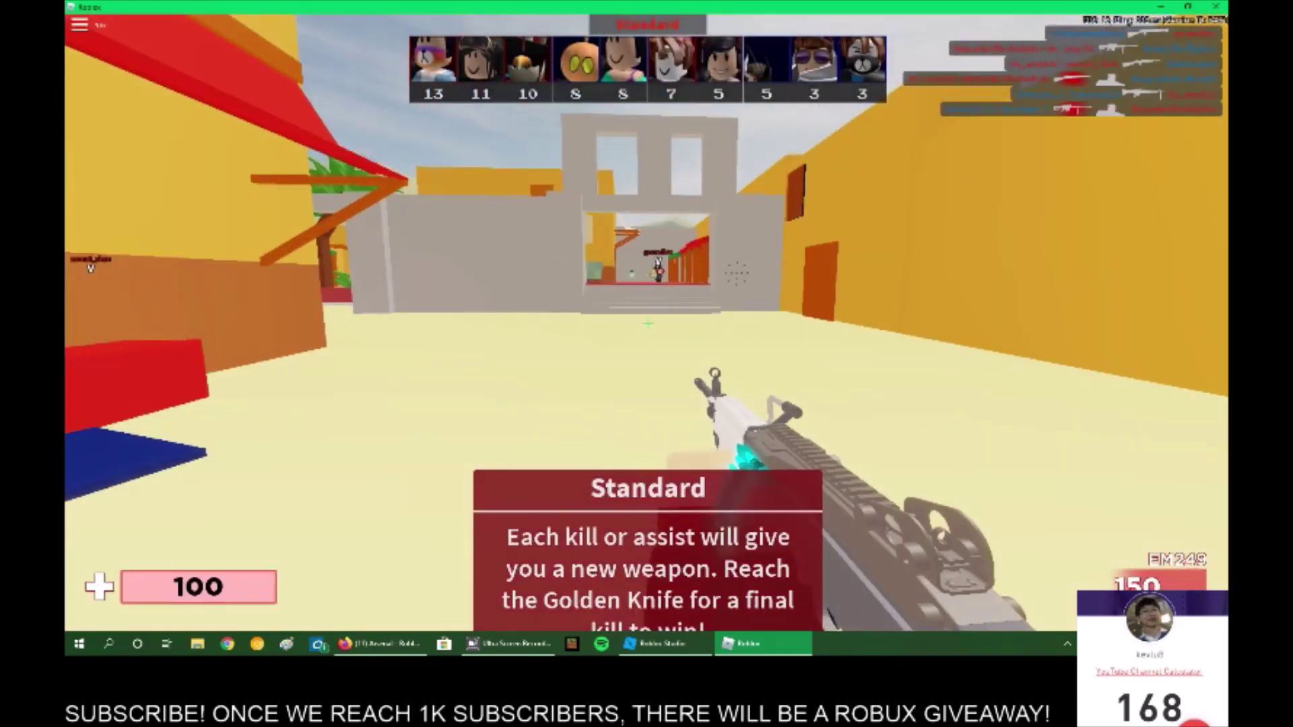
key("w")
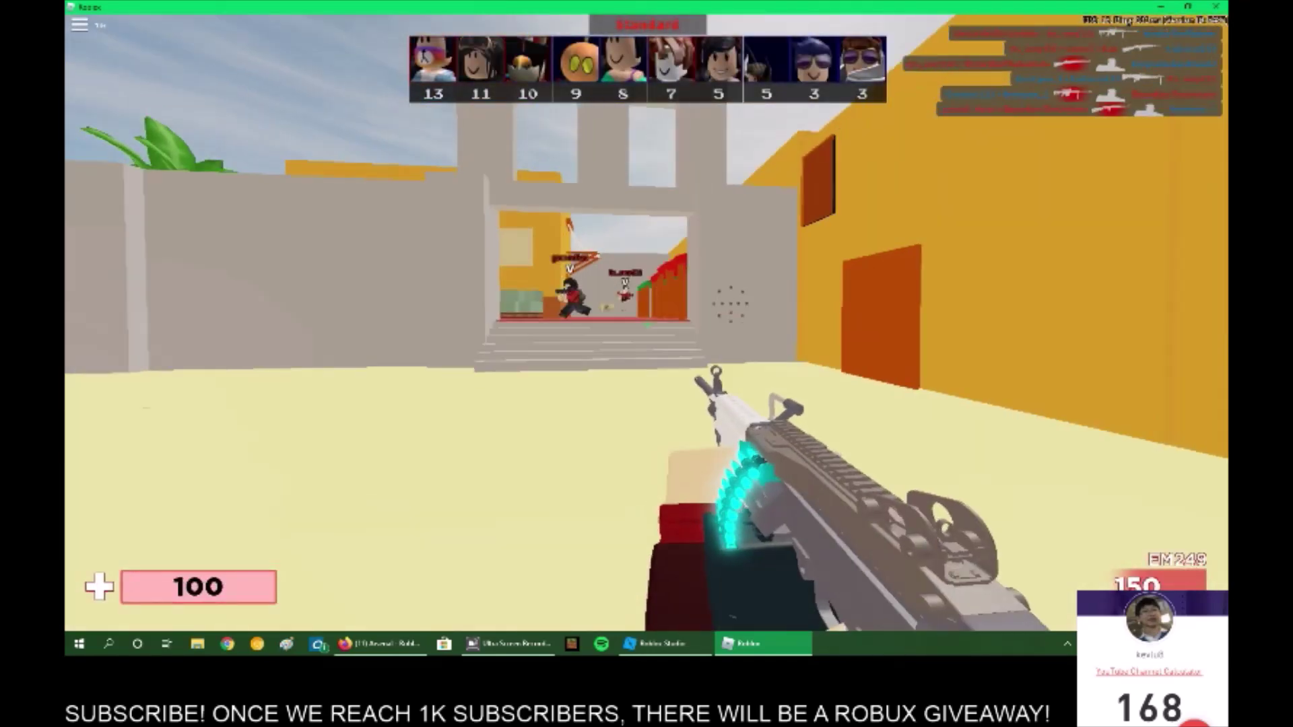
key("w")
left_click(647, 323)
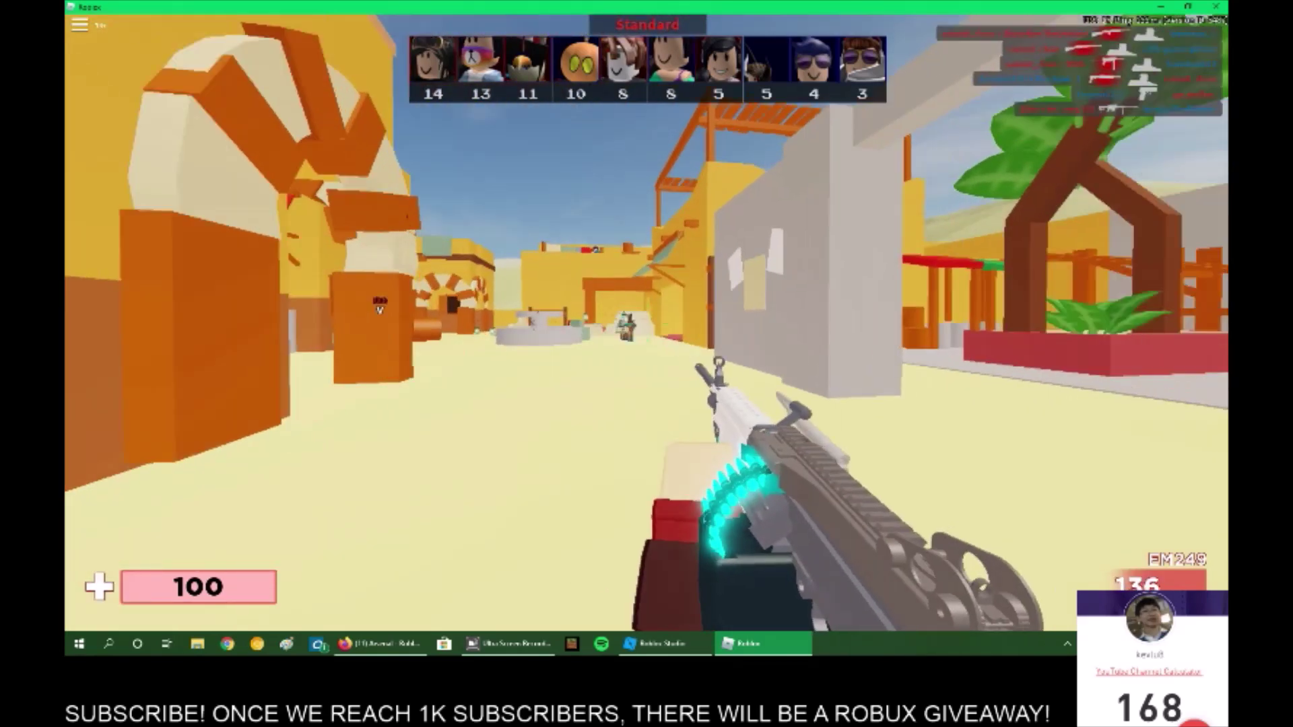
key("Escape")
left_click(1217, 7)
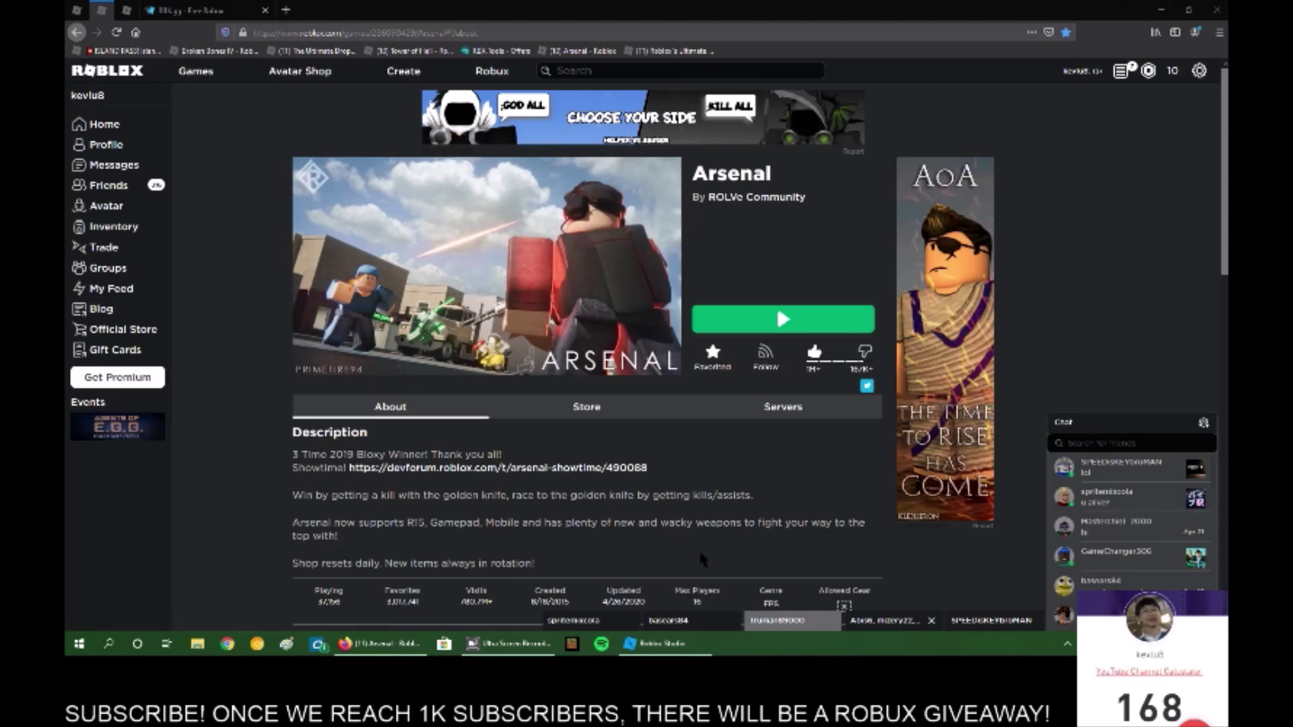
Show the desktop and move the Roblox Studio shortcut away from the other icons into the empty area
left_click(677, 648)
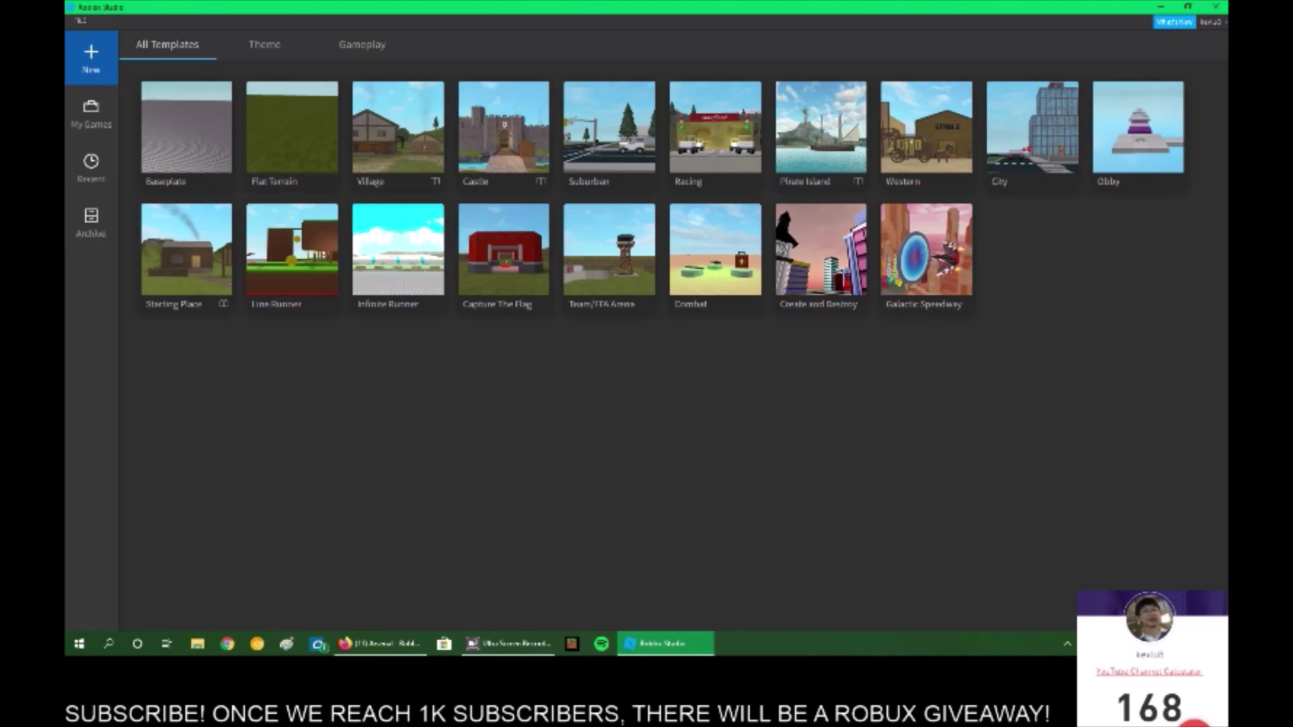
left_click(1226, 644)
left_click(345, 387)
left_click_drag(196, 390, 471, 288)
left_click(626, 244)
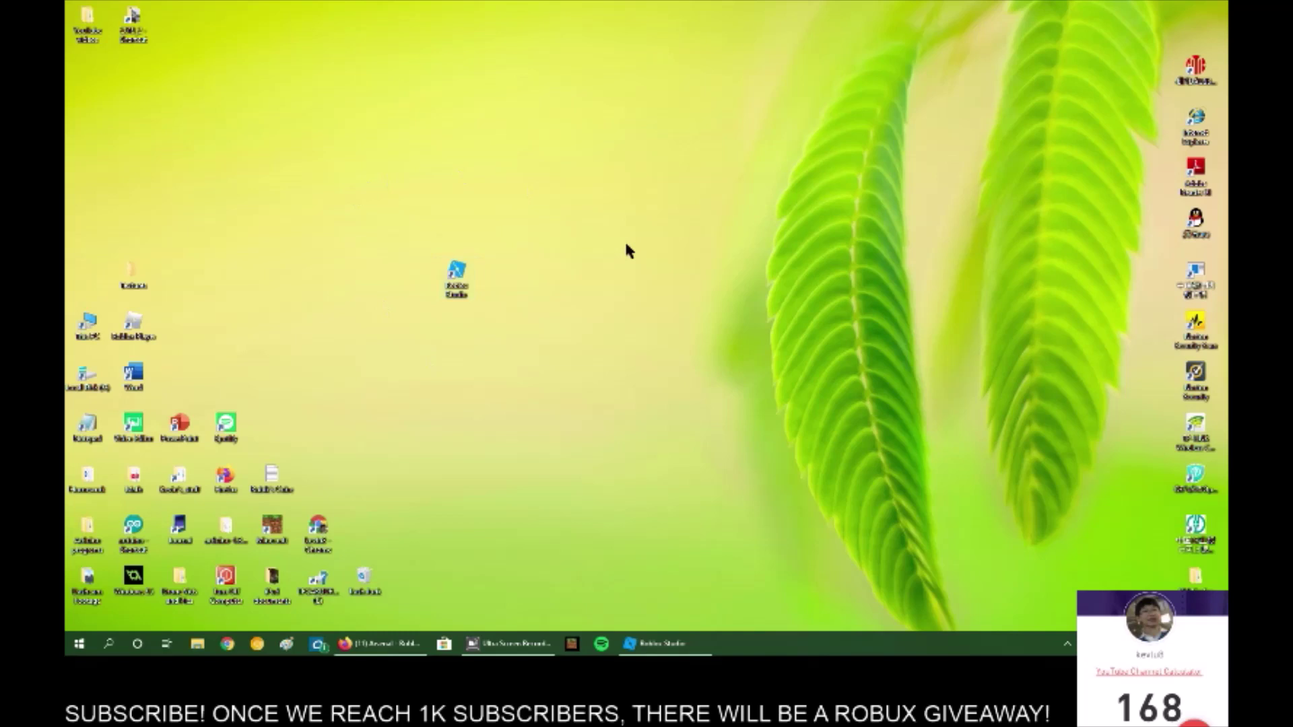
Switch to Roblox Studio and open the Rendering settings, accepting the warning about changing them
left_click(651, 645)
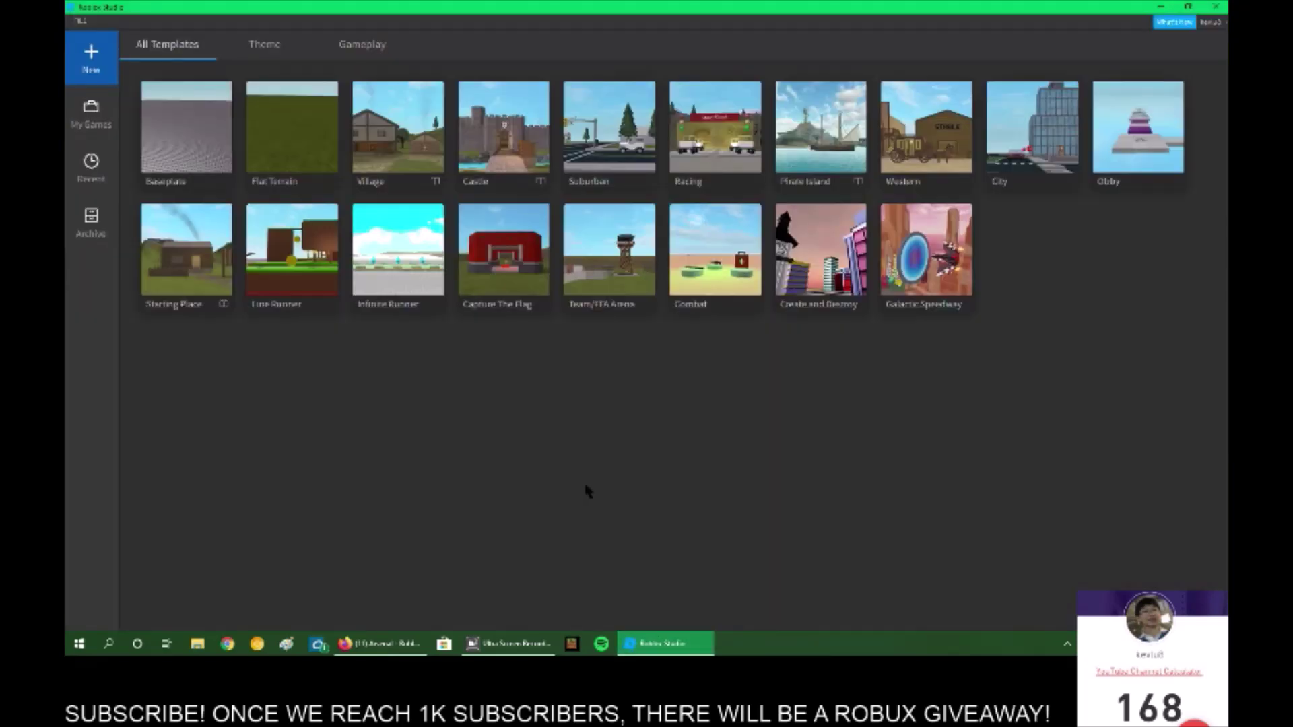
left_click(80, 22)
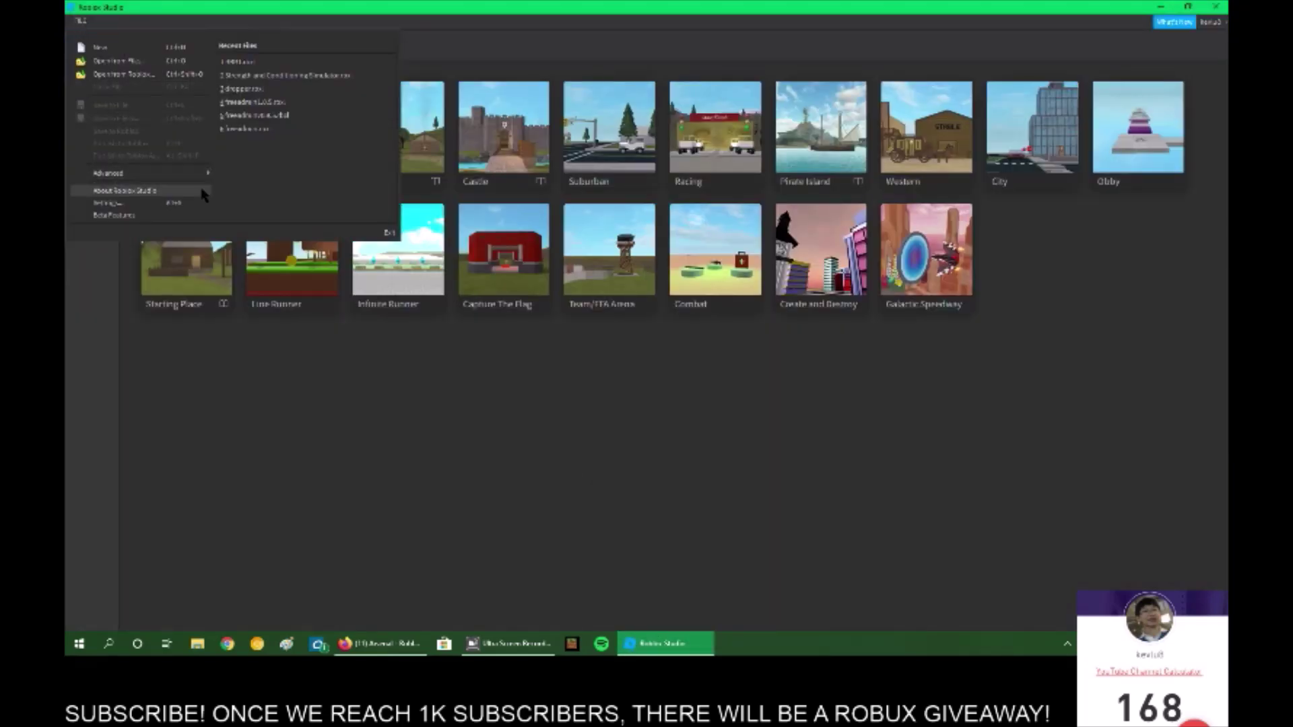
left_click(194, 203)
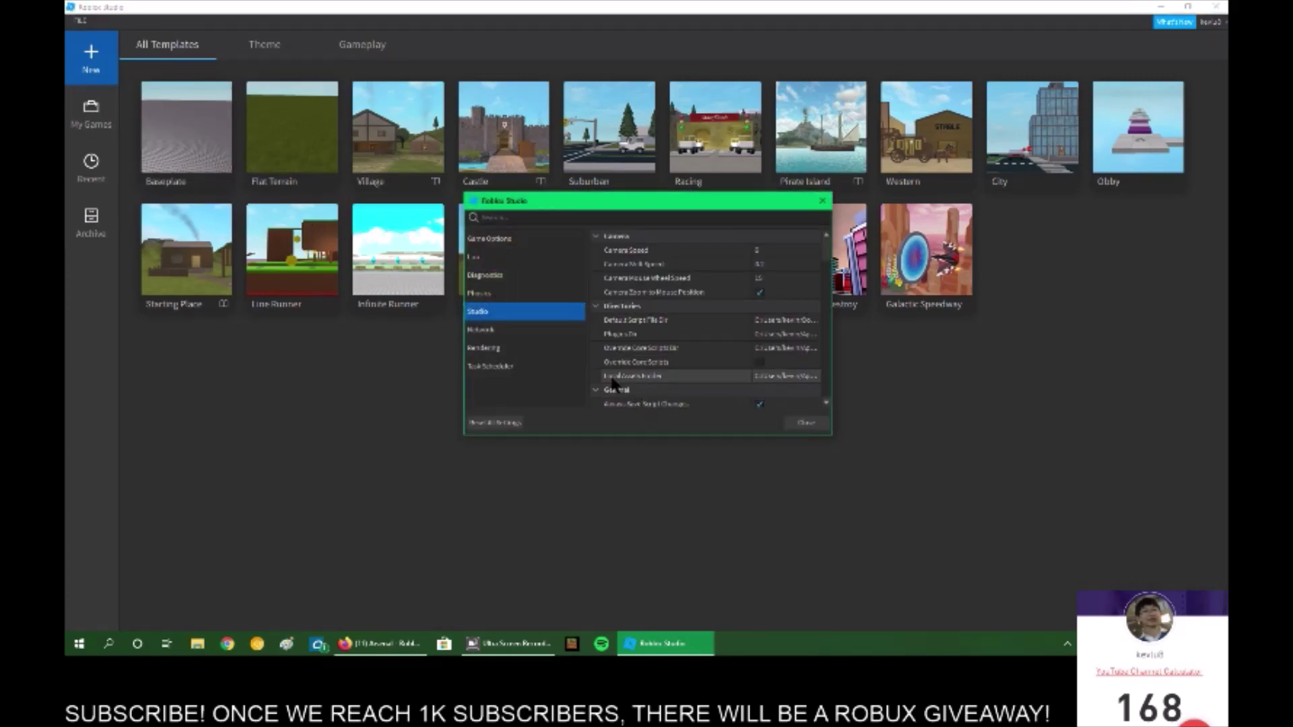
left_click(520, 348)
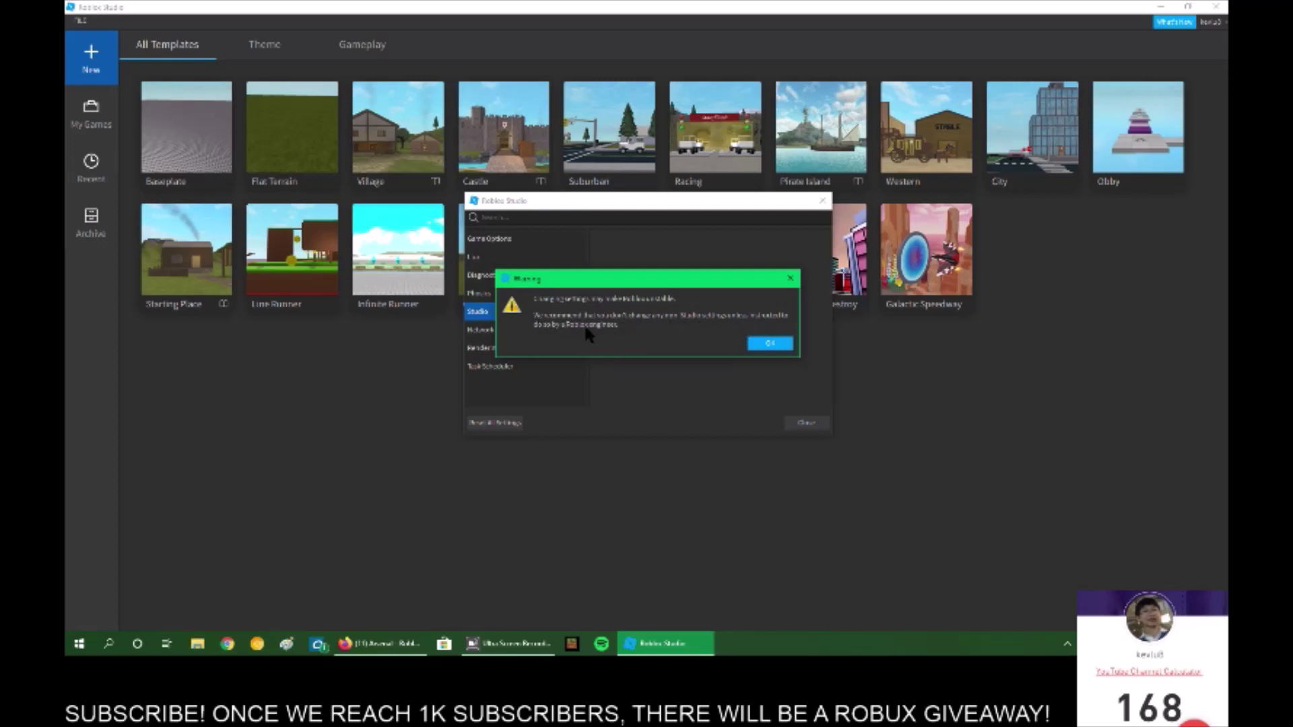
left_click(774, 345)
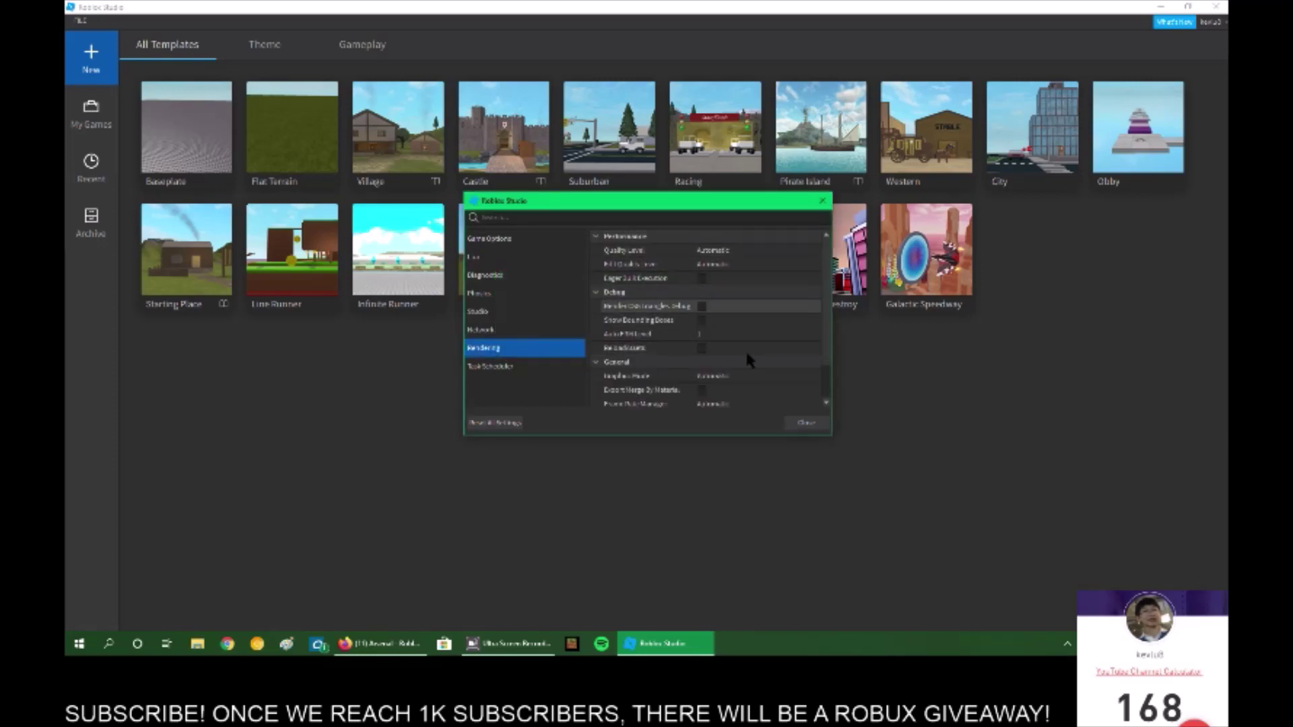
scroll(768, 336, "down", 1)
scroll(676, 320, "up", 1)
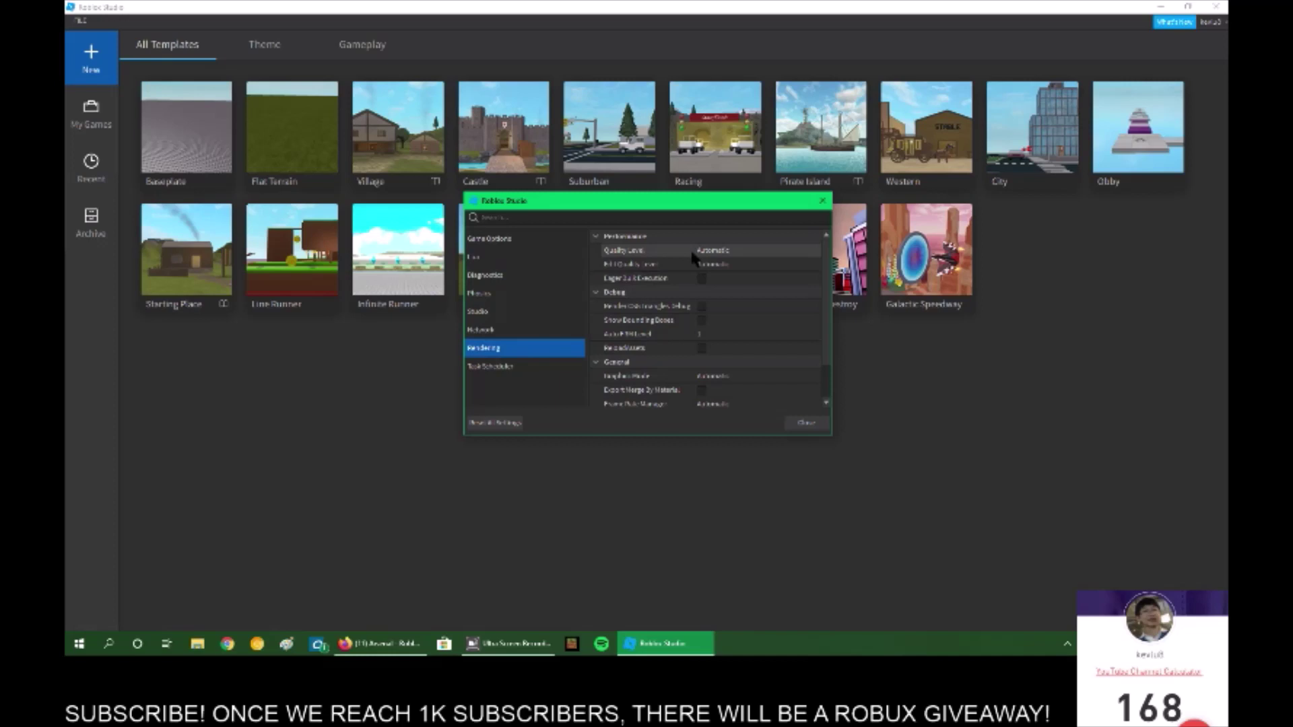
Set the rendering Quality Level to Level 01
left_click(726, 256)
left_click(780, 251)
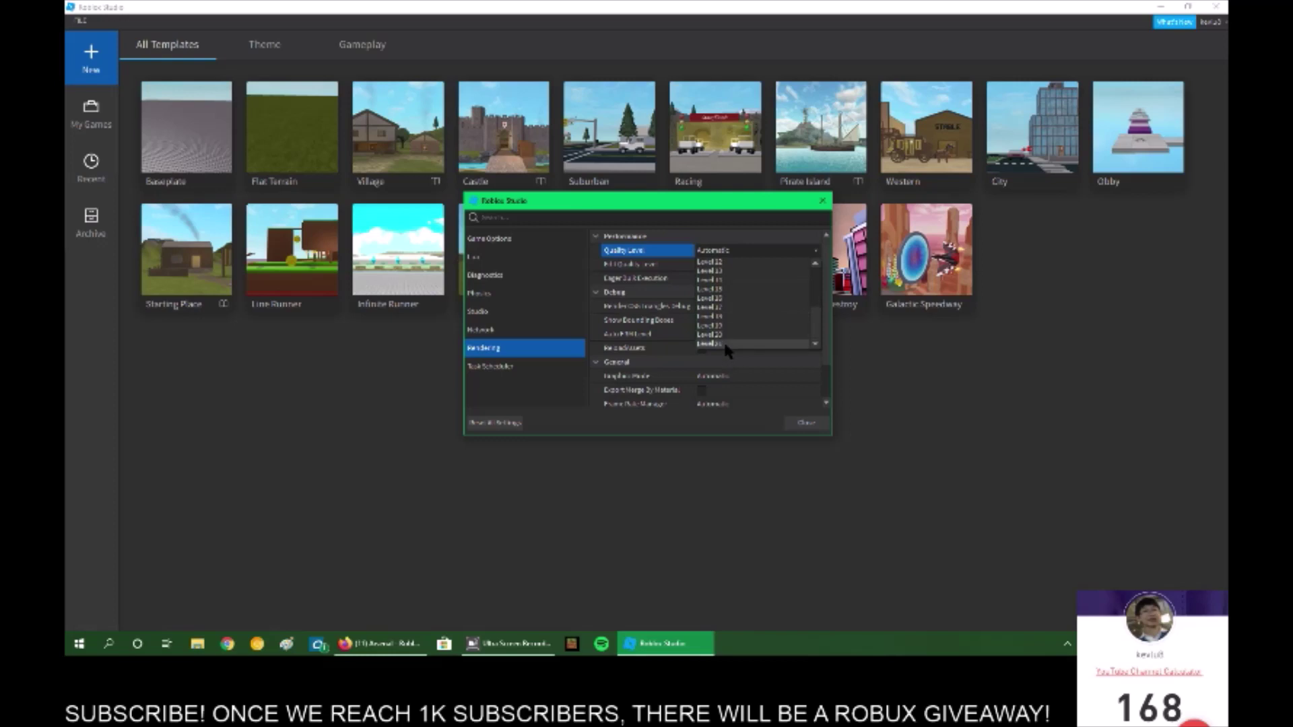
scroll(723, 340, "down", 2)
scroll(723, 339, "up", 2)
left_click(727, 269)
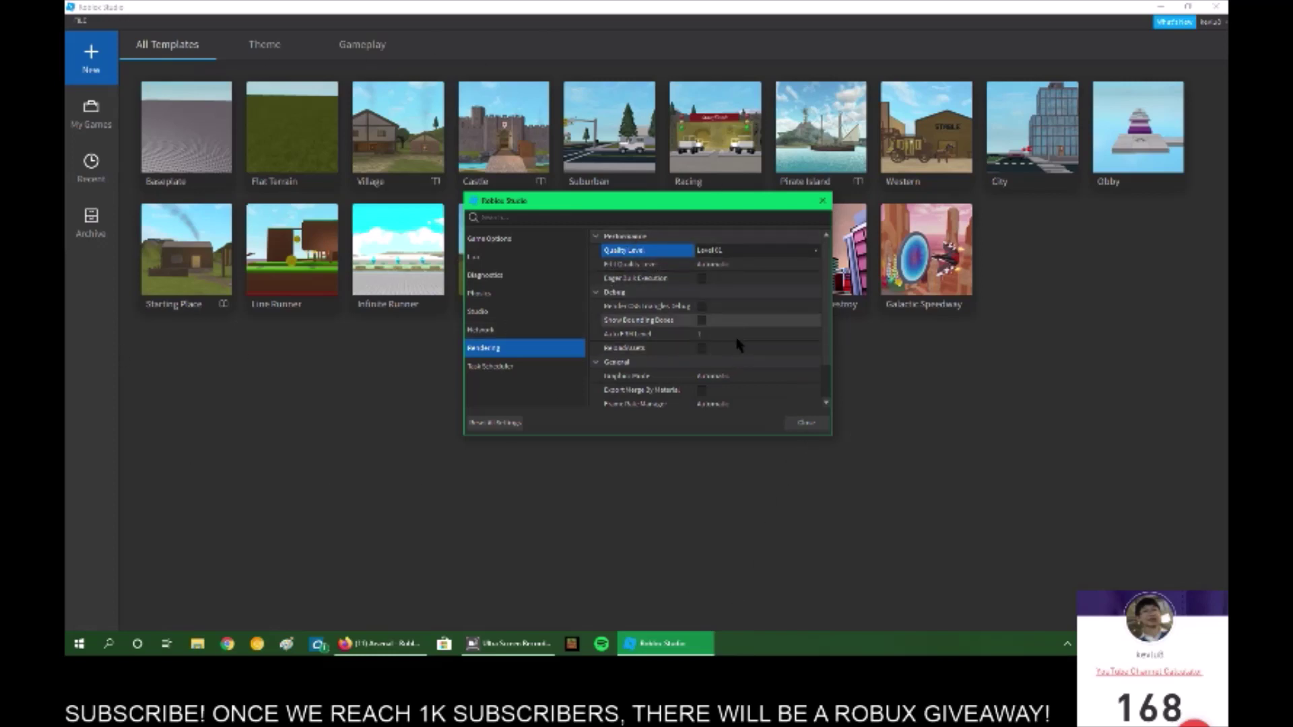
Set the Graphics Mode in the General rendering settings to No Graphics
scroll(740, 345, "down", 1)
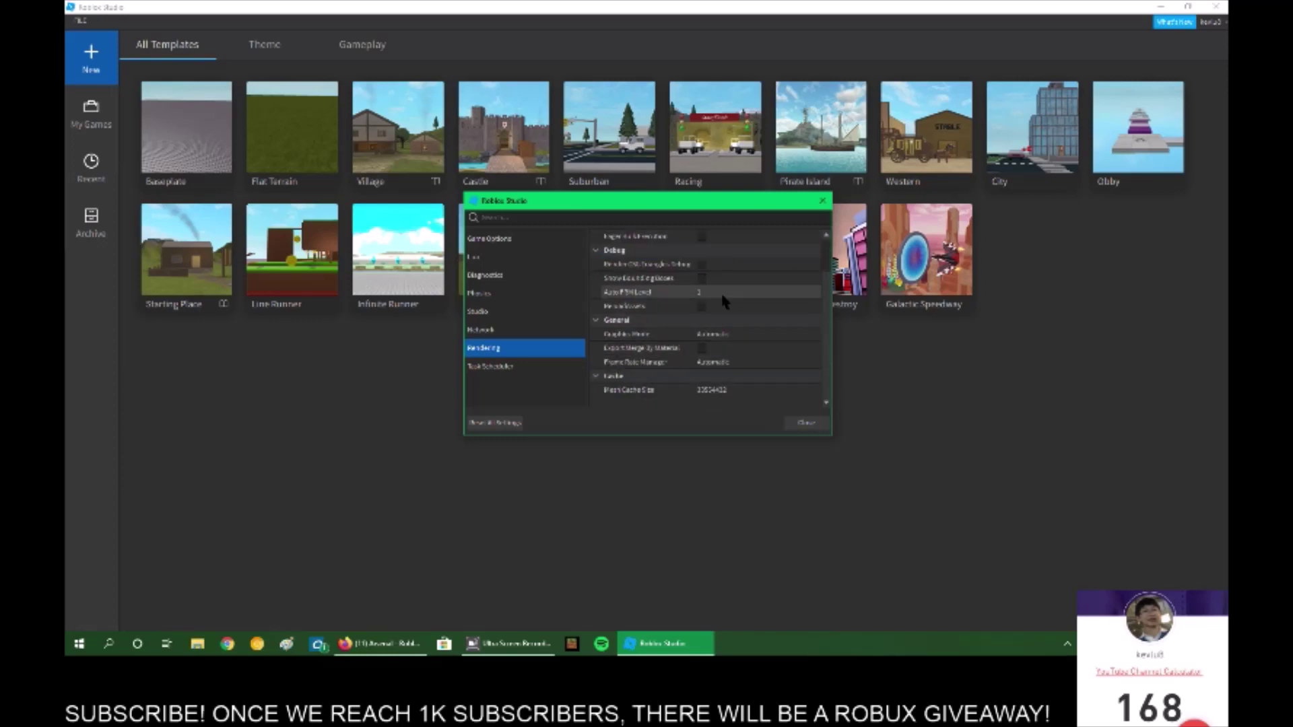
left_click(736, 333)
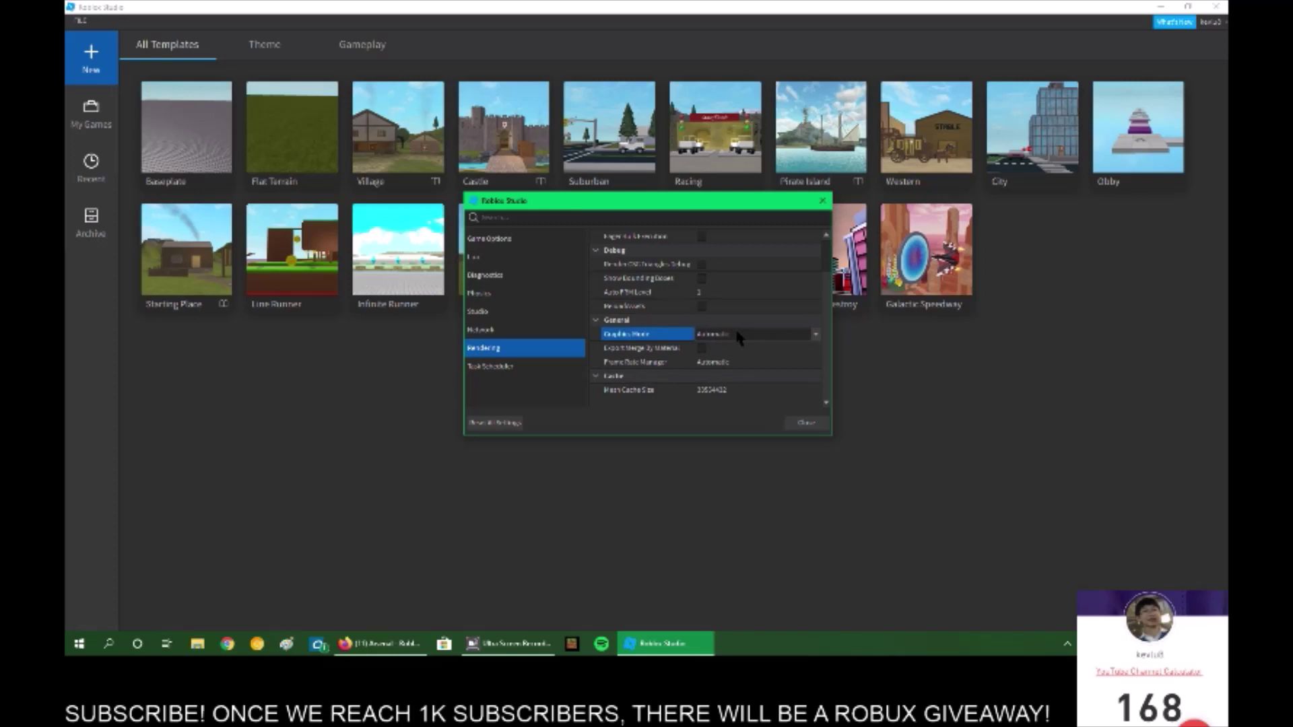
left_click(739, 334)
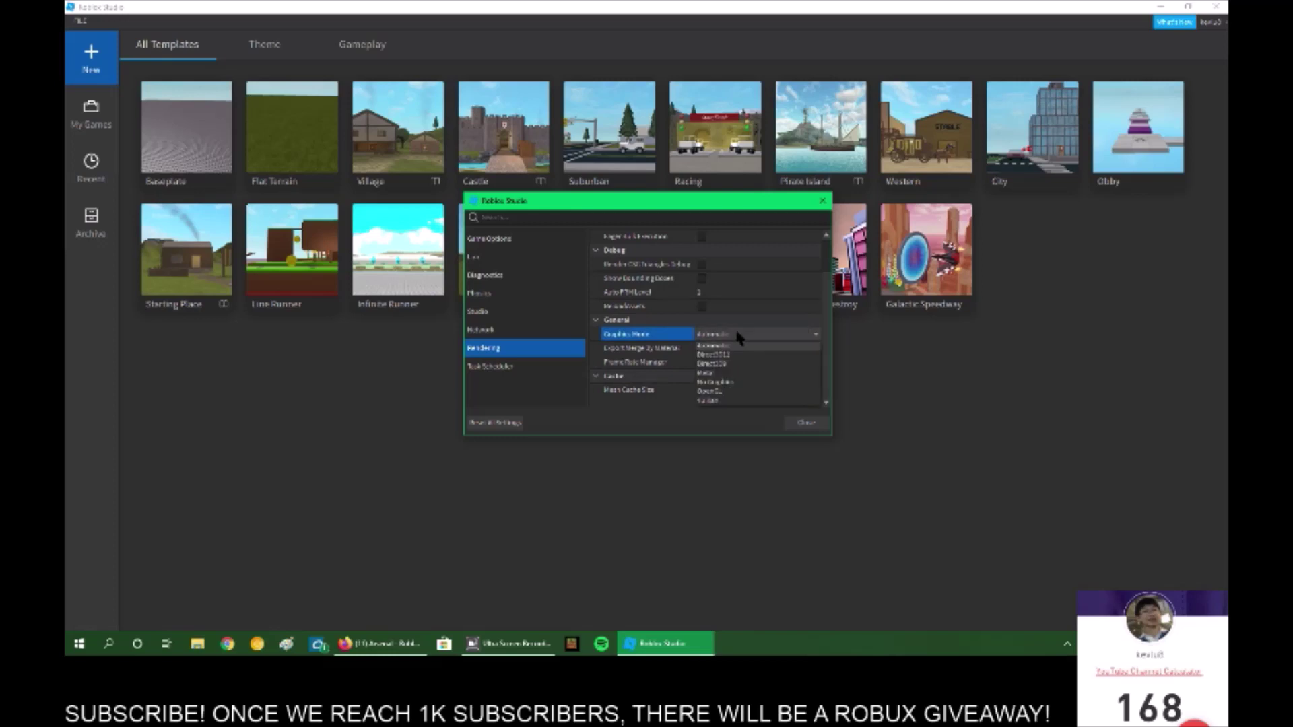
left_click(743, 386)
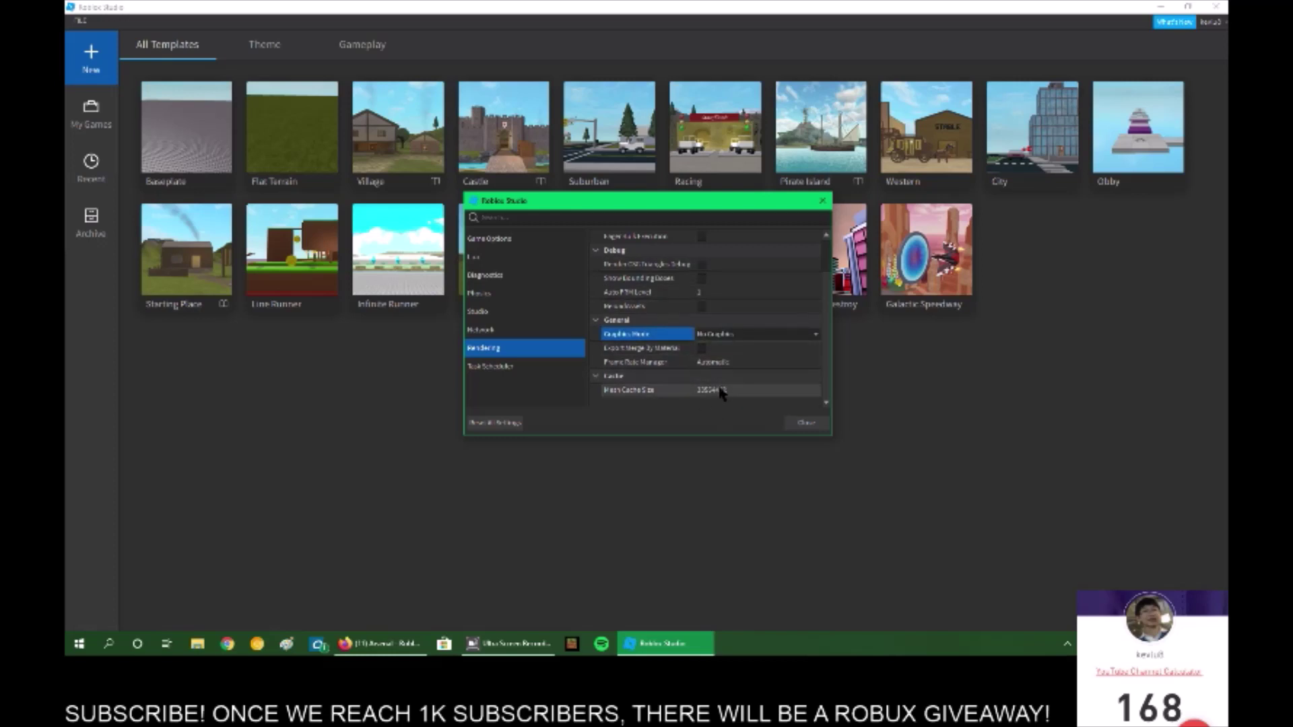
Set Video Quality in the Game Options settings to Low Resolution
left_click(499, 239)
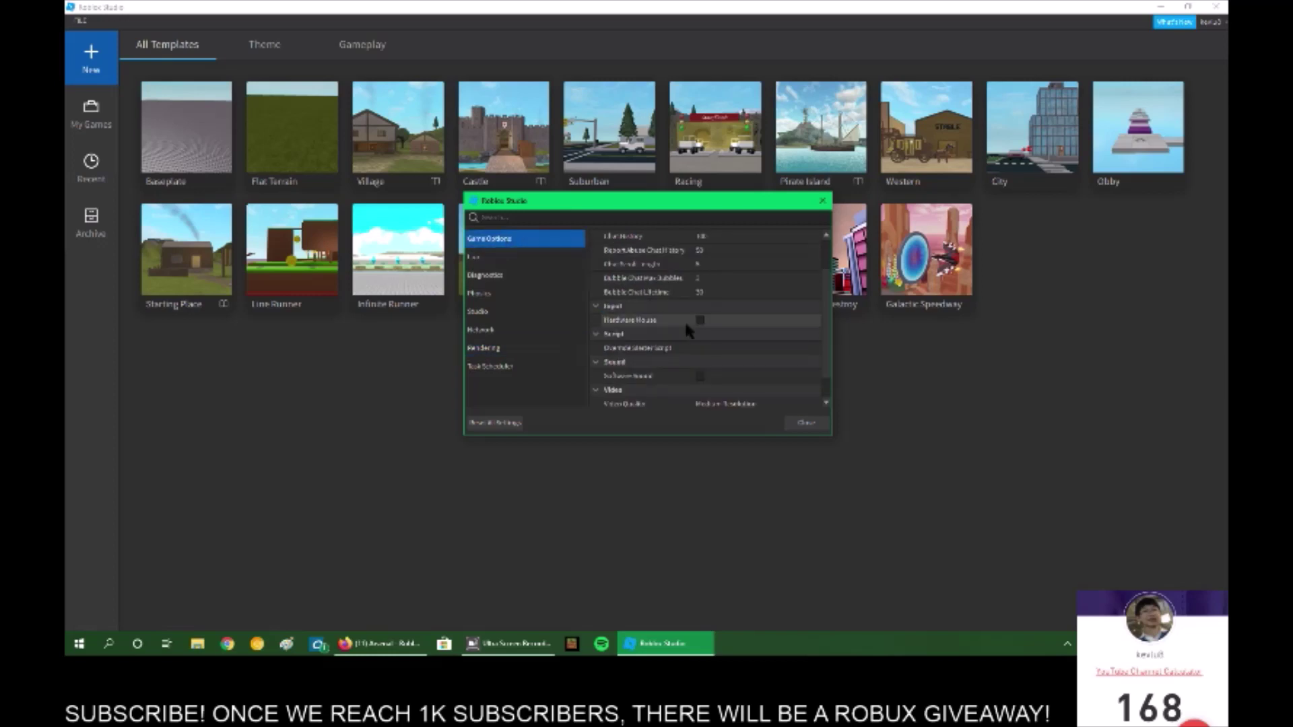
scroll(694, 336, "up", 1)
scroll(695, 343, "down", 2)
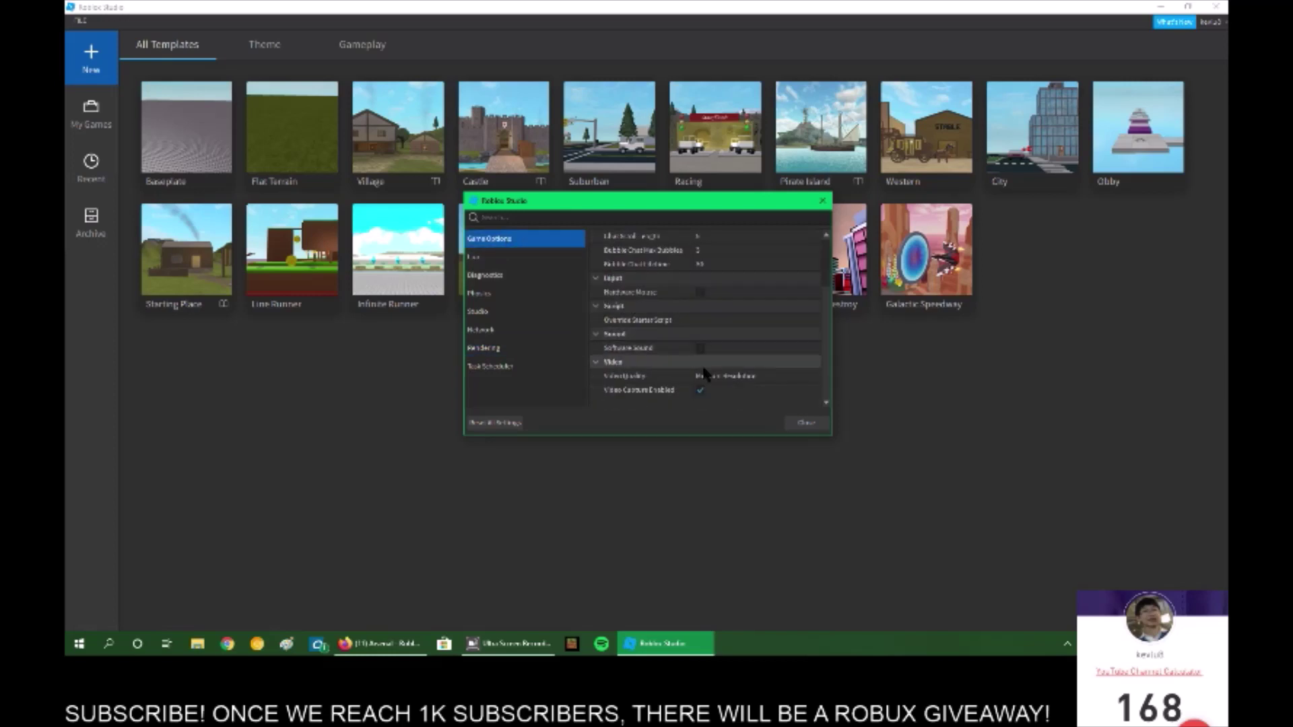
left_click(750, 379)
left_click(768, 377)
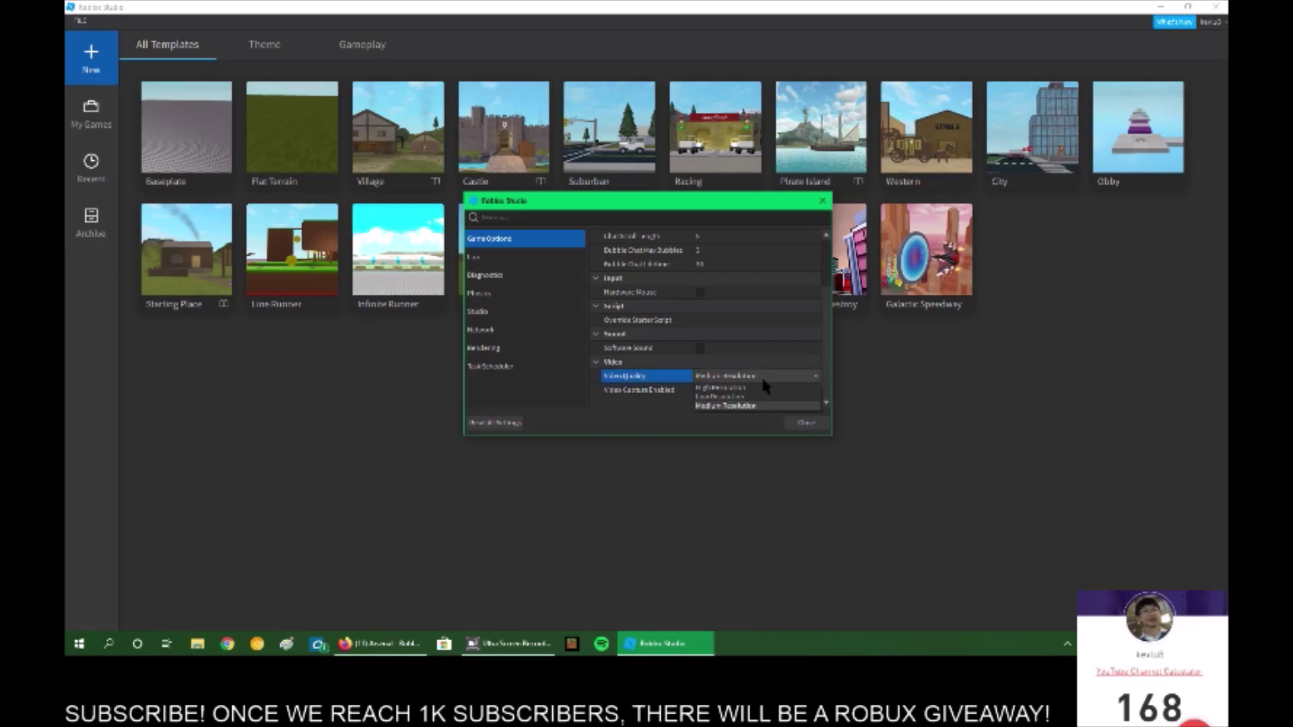
left_click(754, 391)
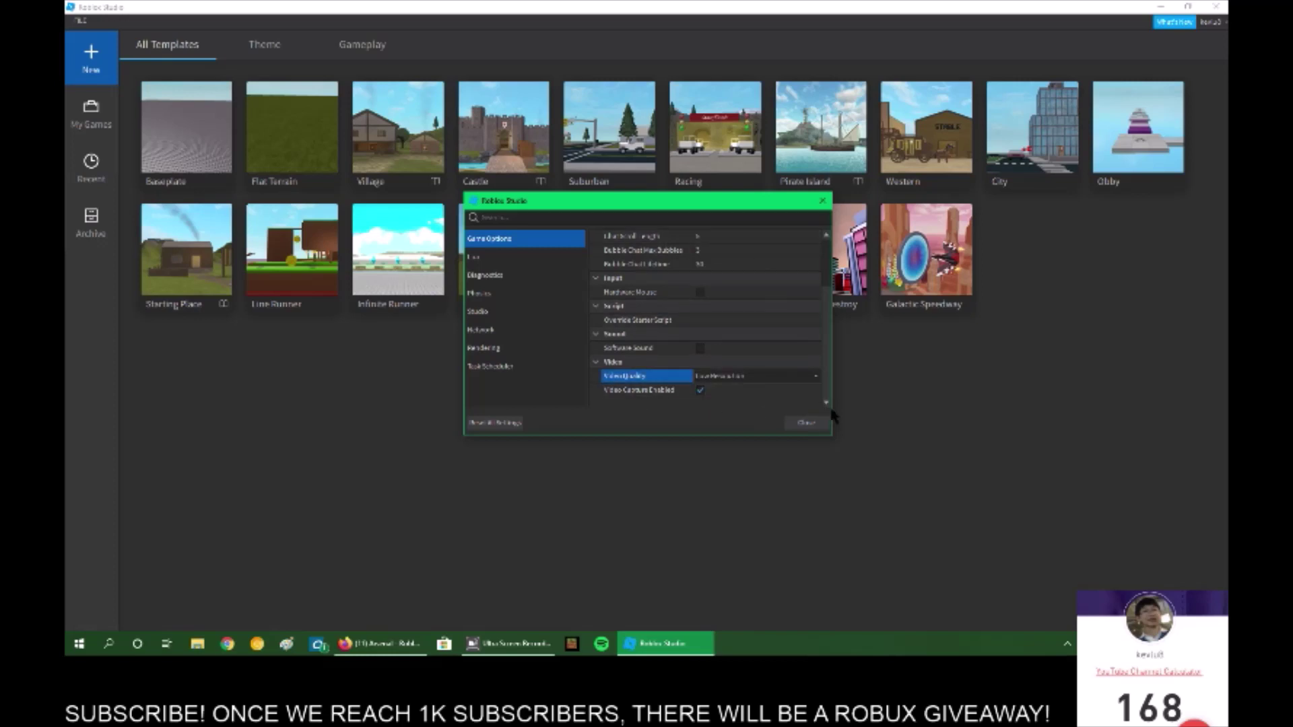
Close the settings, restart Roblox Studio to apply the changes, and close the relaunched Studio window
left_click(813, 422)
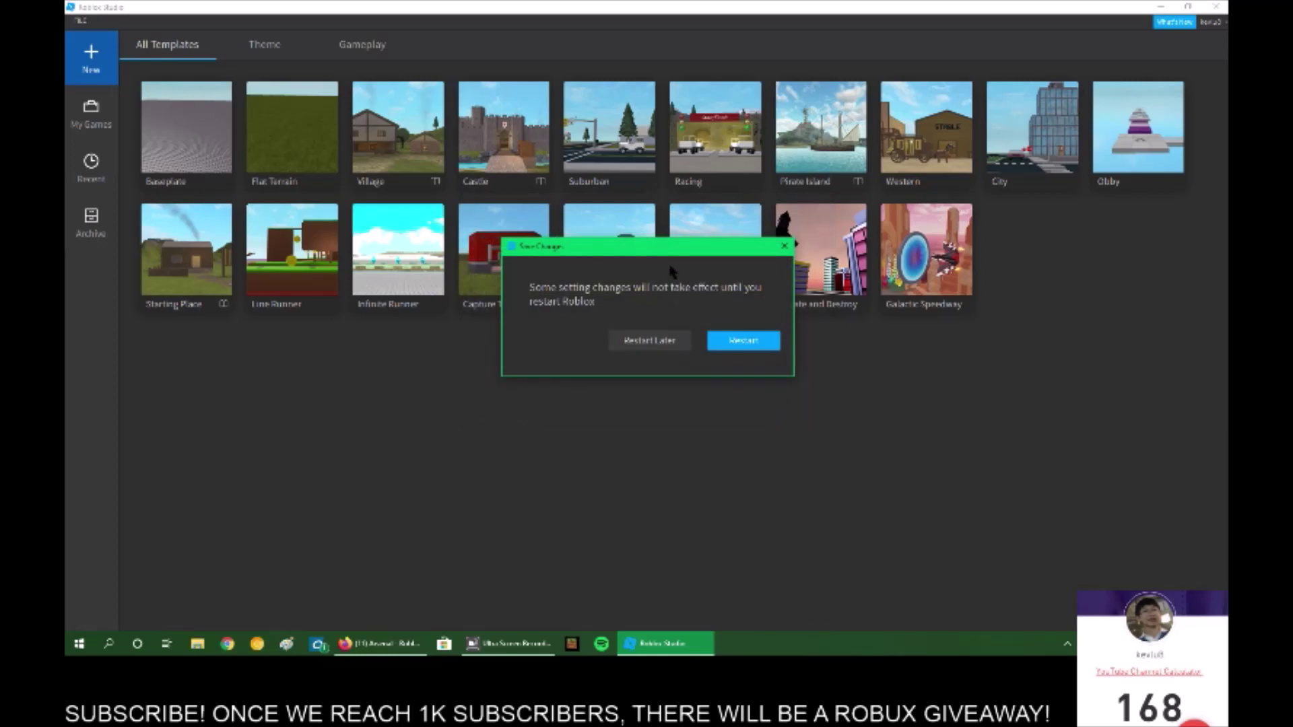
left_click(754, 342)
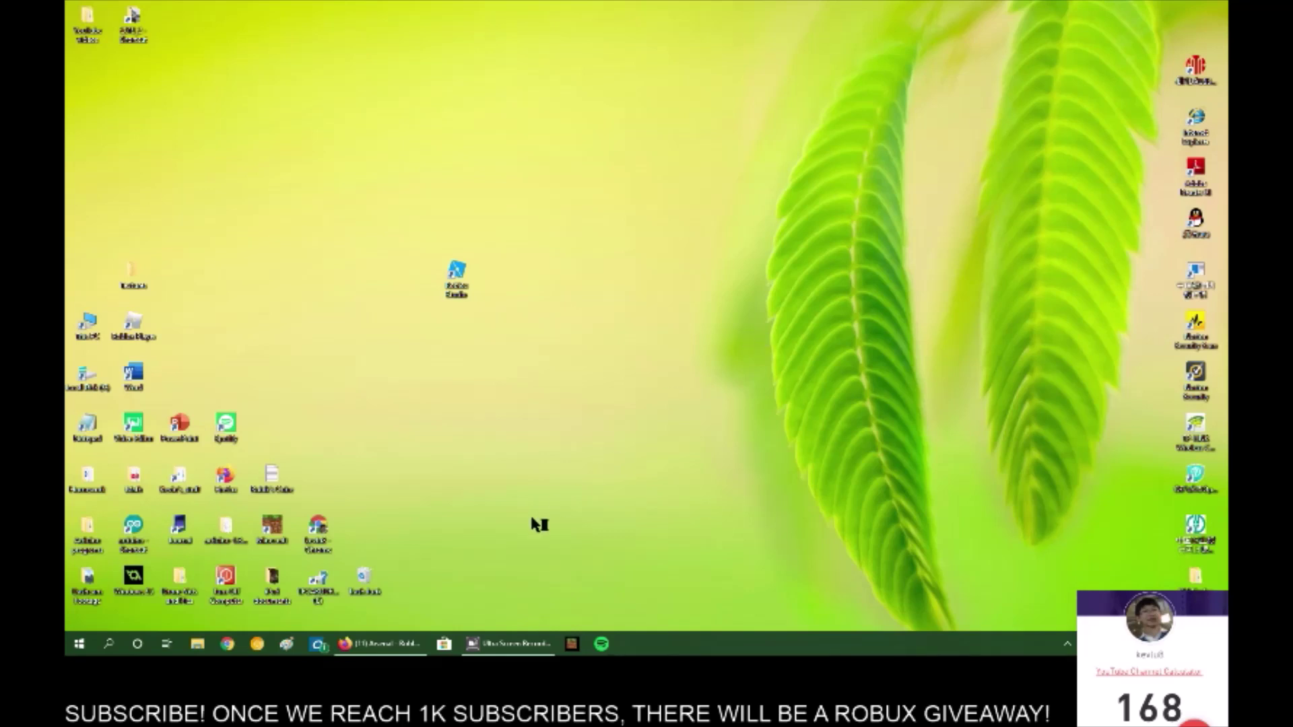
left_click(397, 644)
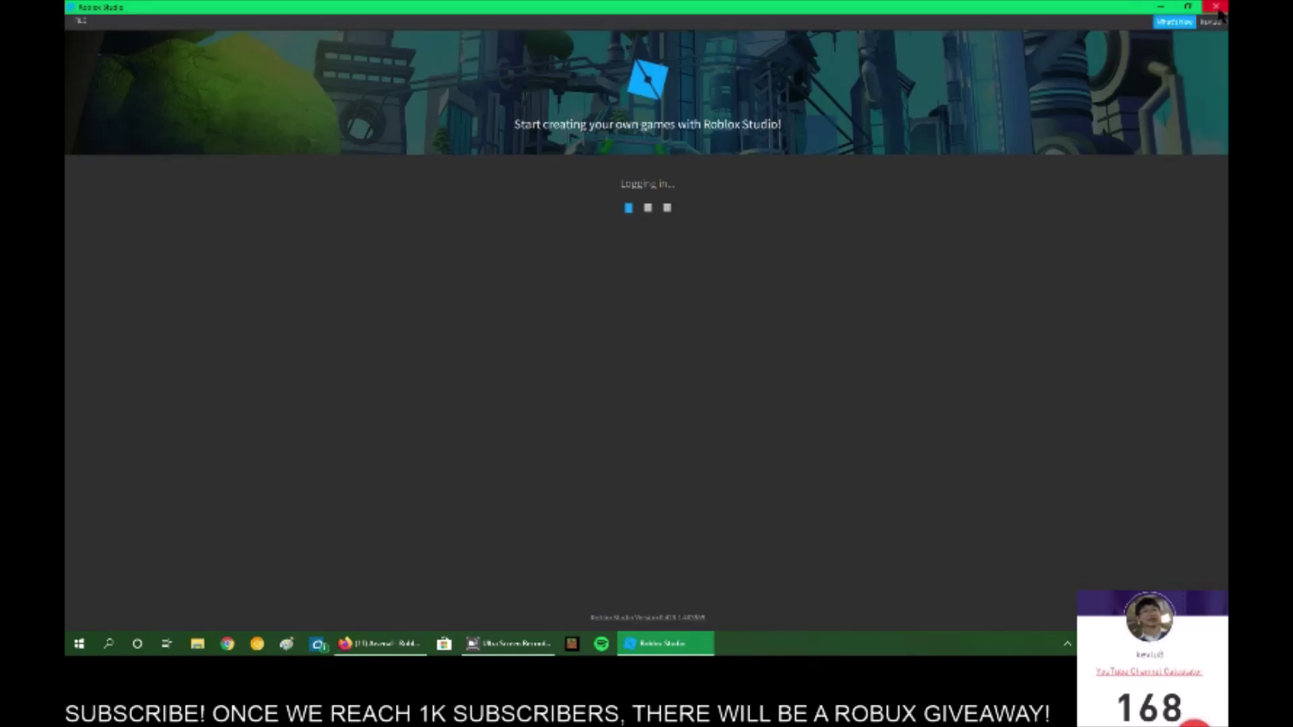
left_click(1219, 10)
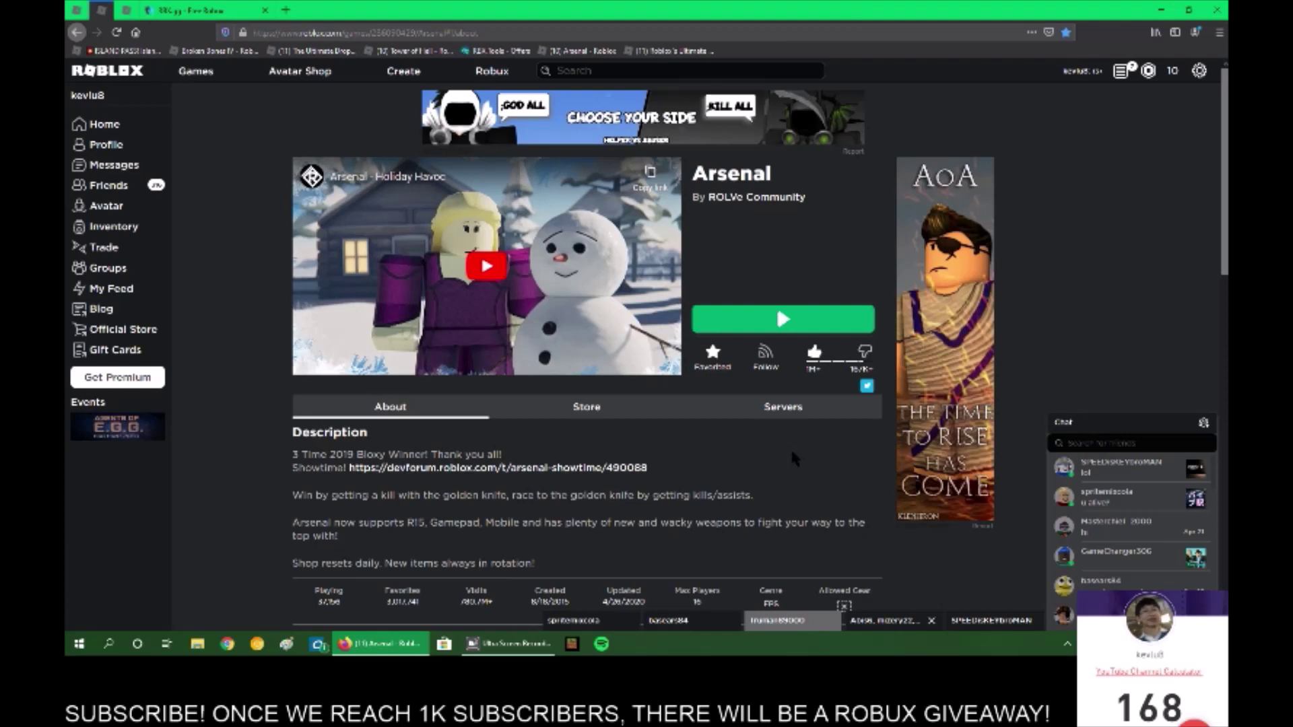
Launch Arsenal from its Roblox game page and deploy into the match in the small window
left_click(756, 322)
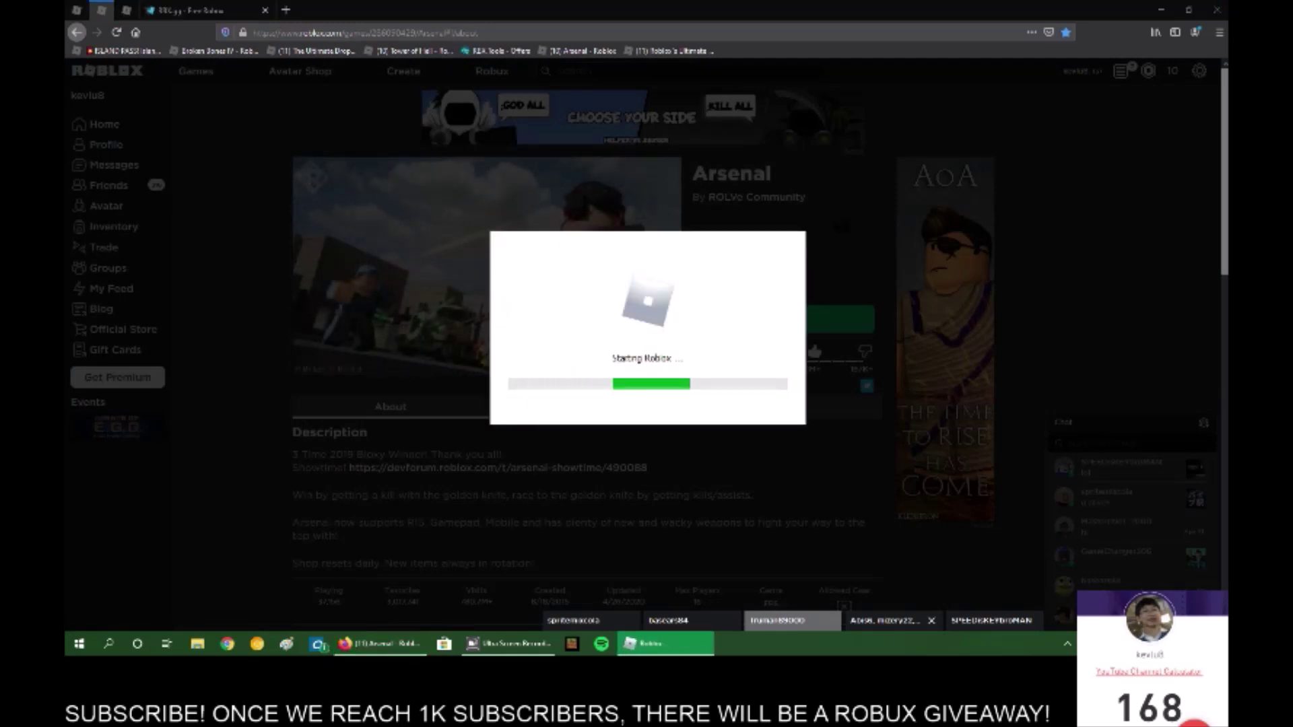
left_click(748, 267)
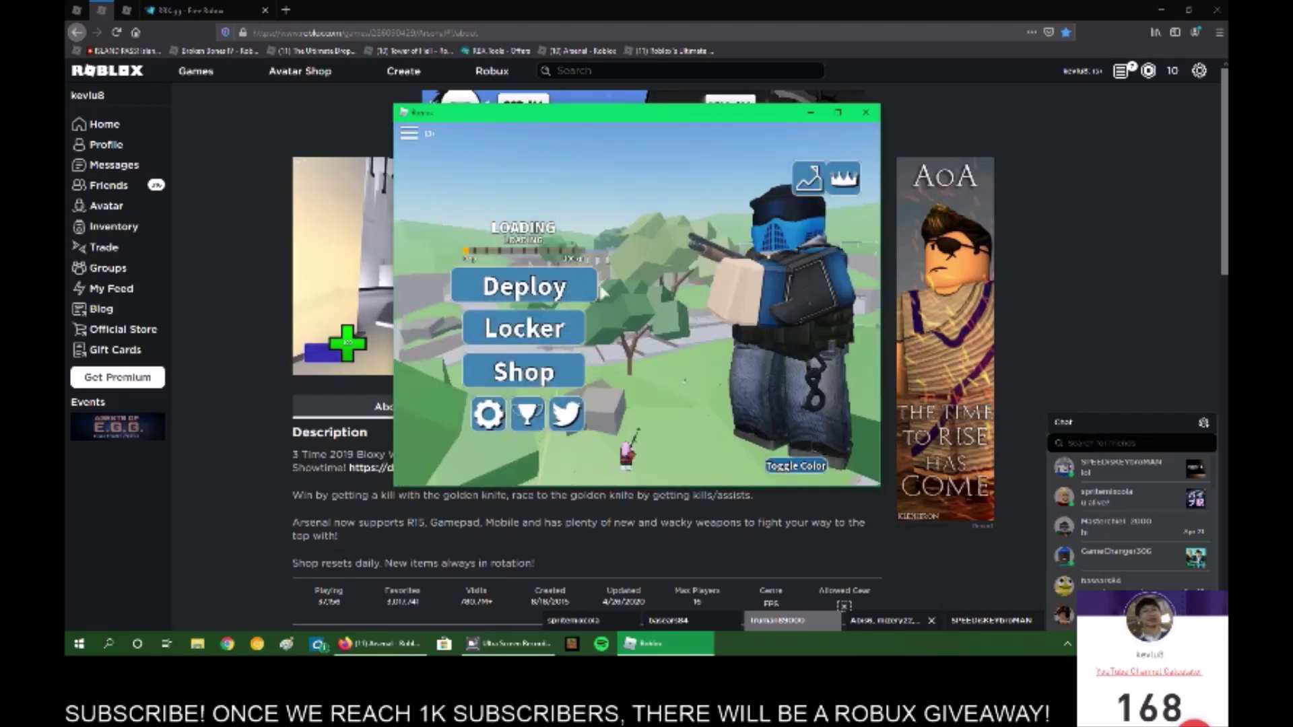
left_click(596, 289)
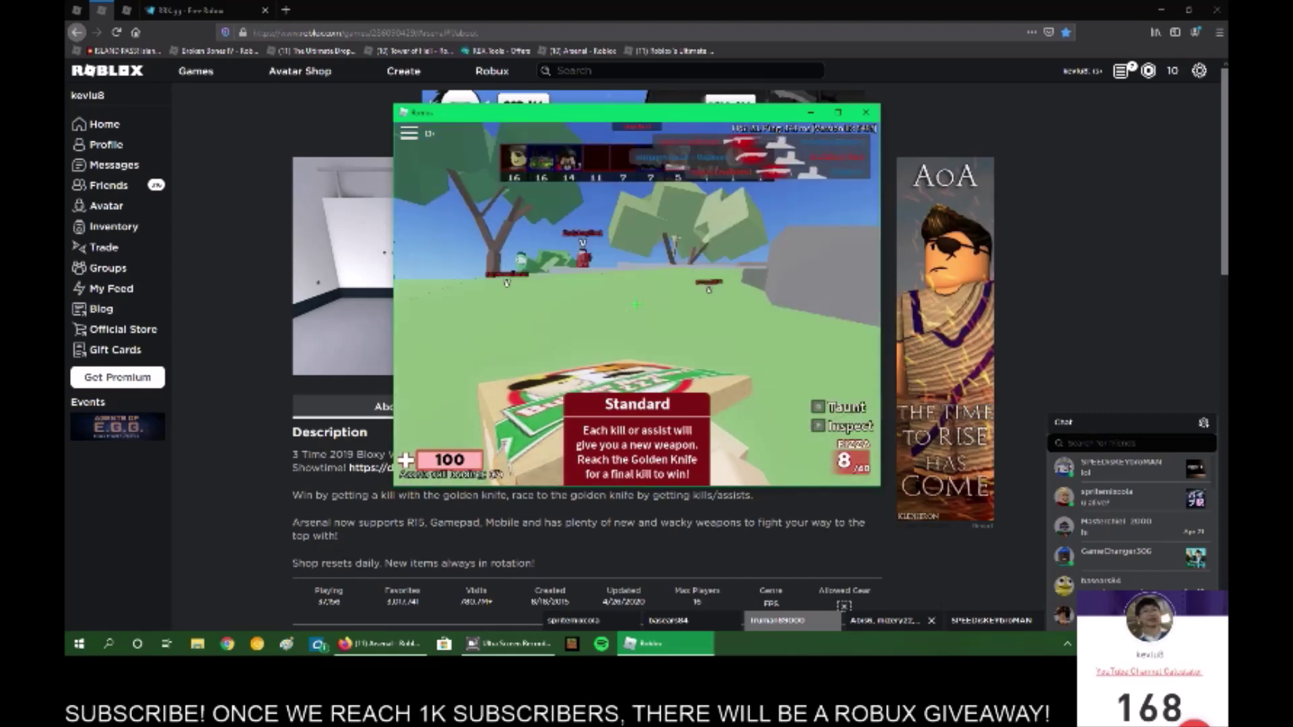
Move through the Arsenal map and attack with the pizza weapon to test the game's performance
key("w")
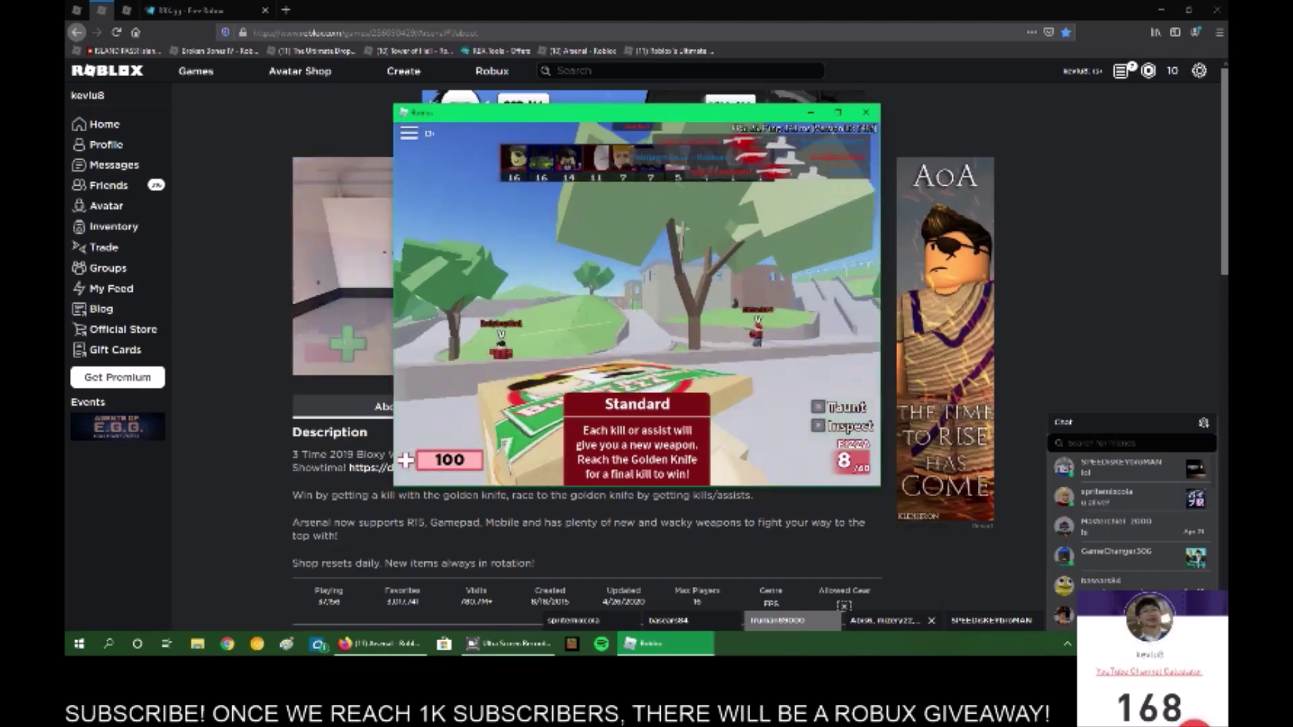
key("w")
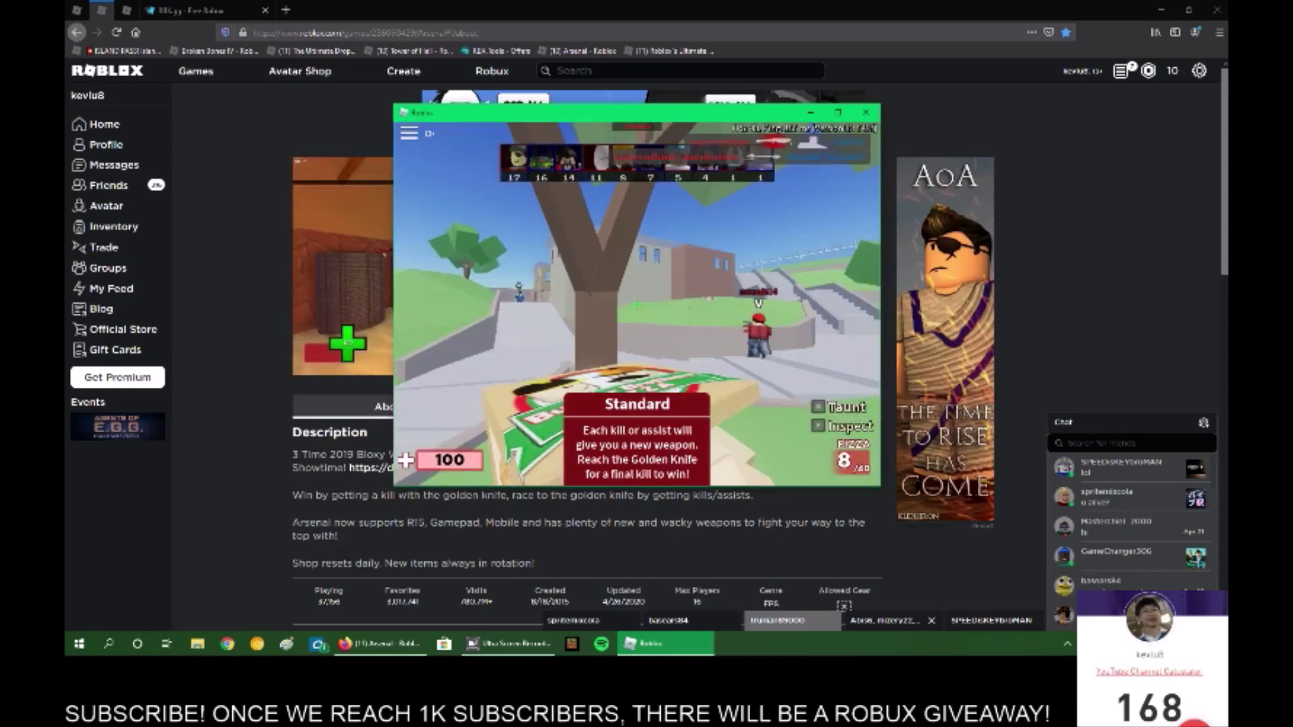
left_click(637, 305)
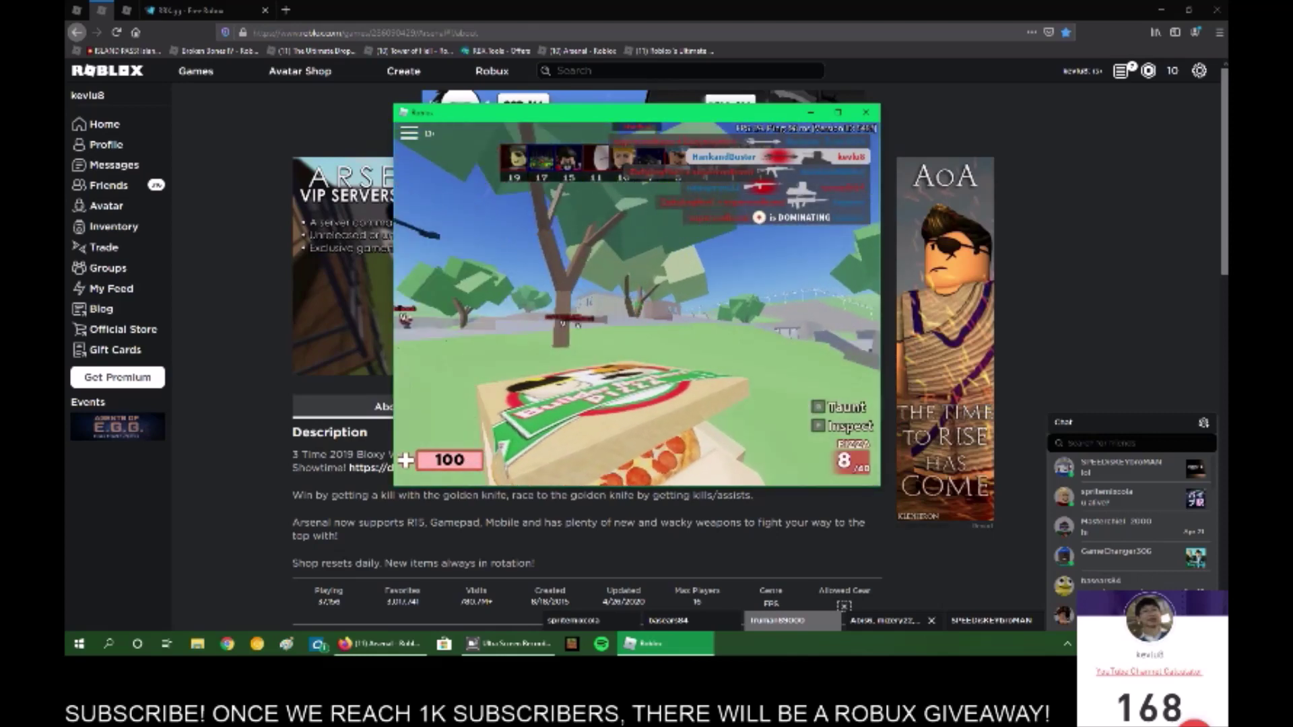
key("w")
left_click(636, 305)
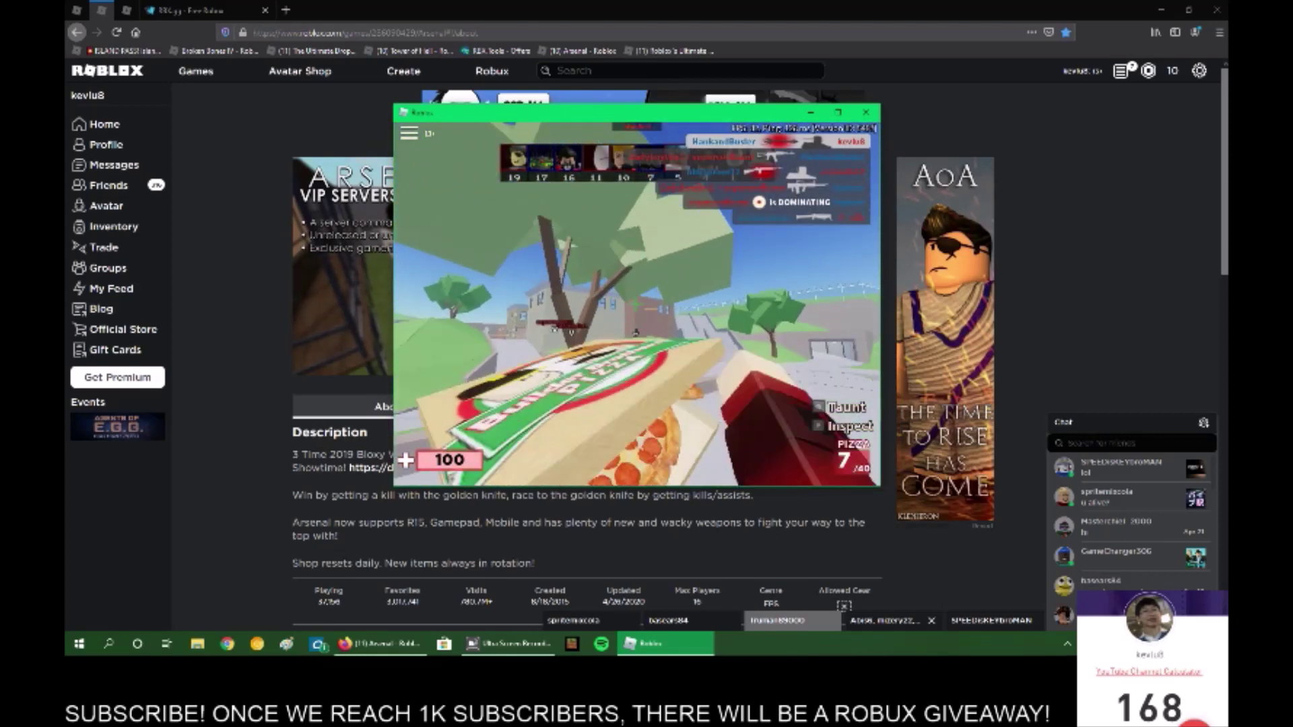
left_click(637, 305)
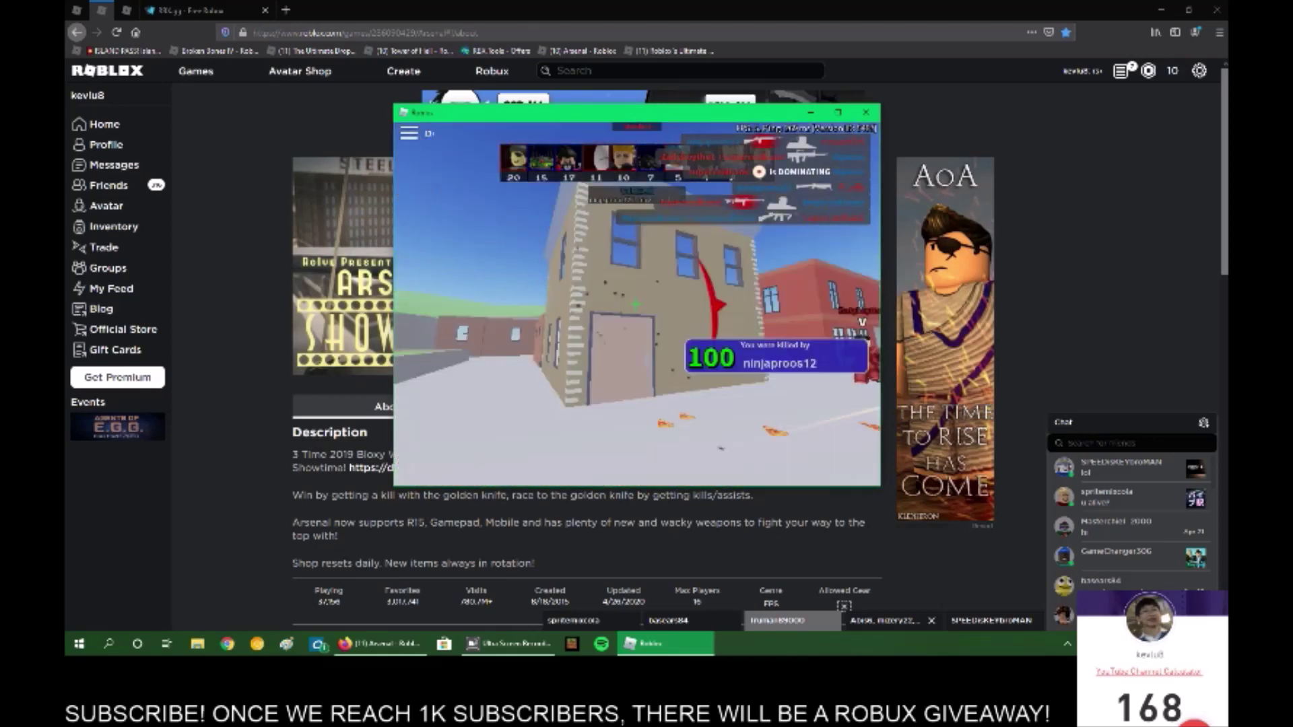